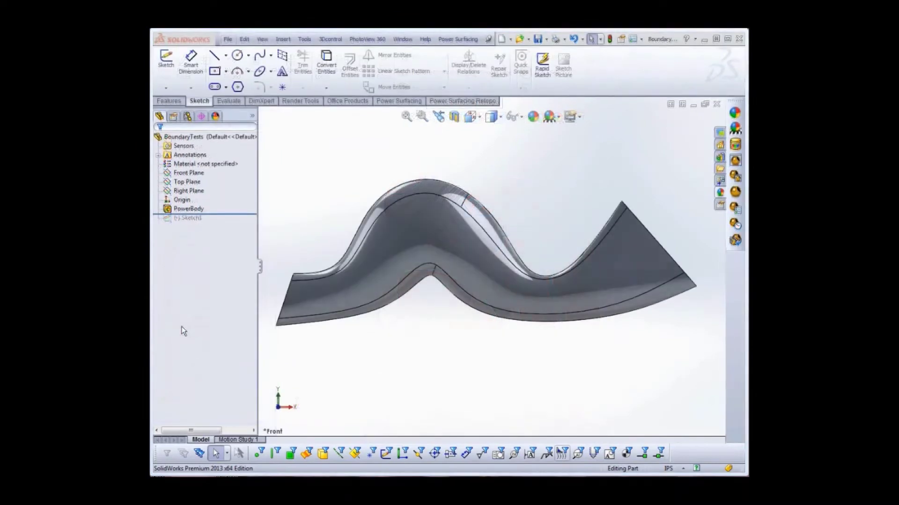
Step: Edit the PowerBody, choose Normal as its feature creation type and accept the edit
{"action": "left_click", "coordinate": [189, 210]}
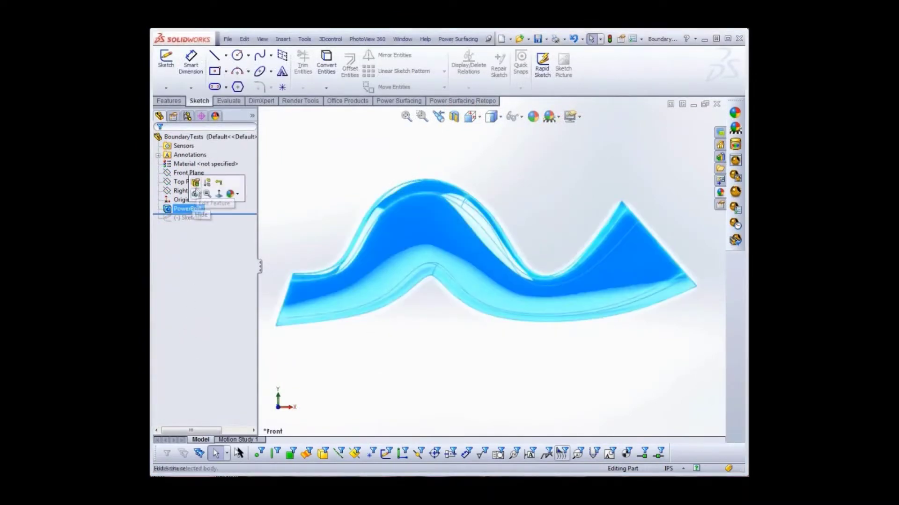
{"action": "left_click", "coordinate": [213, 199]}
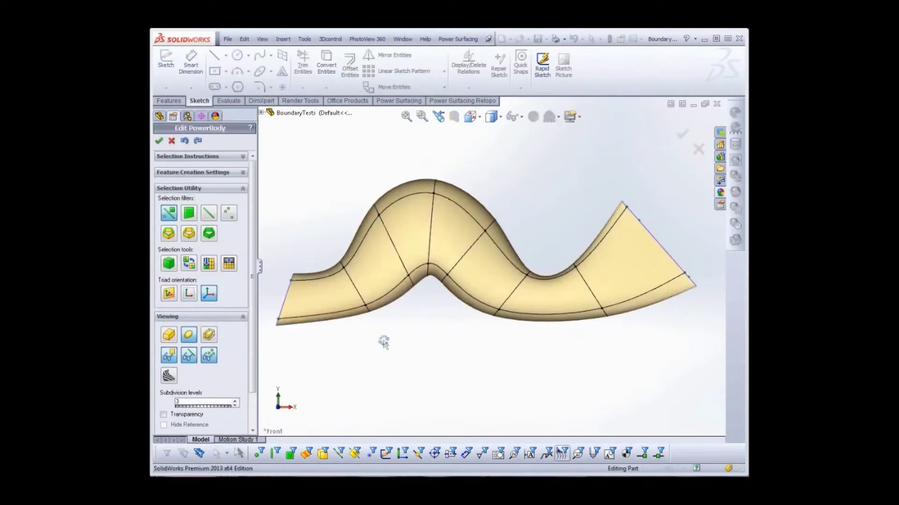
{"action": "middle_click_drag", "start_coordinate": [383, 339], "coordinate": [402, 373]}
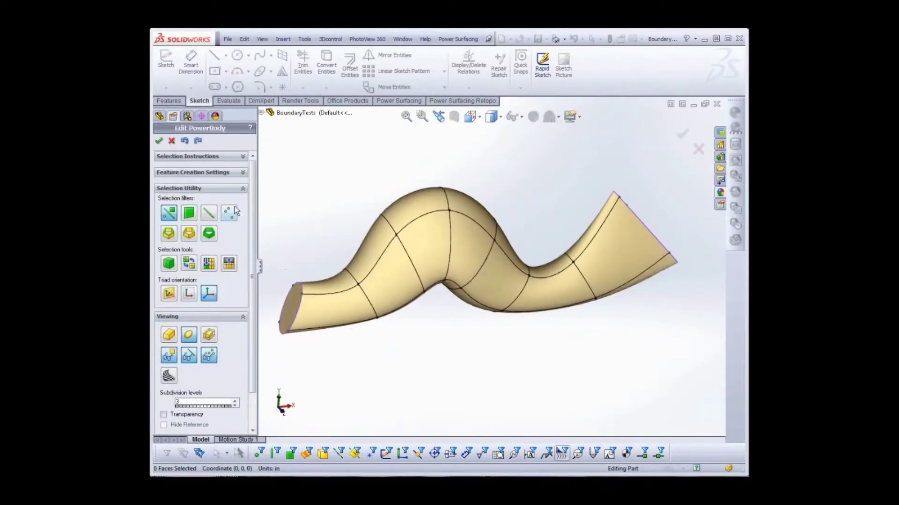
{"action": "left_click", "coordinate": [225, 174]}
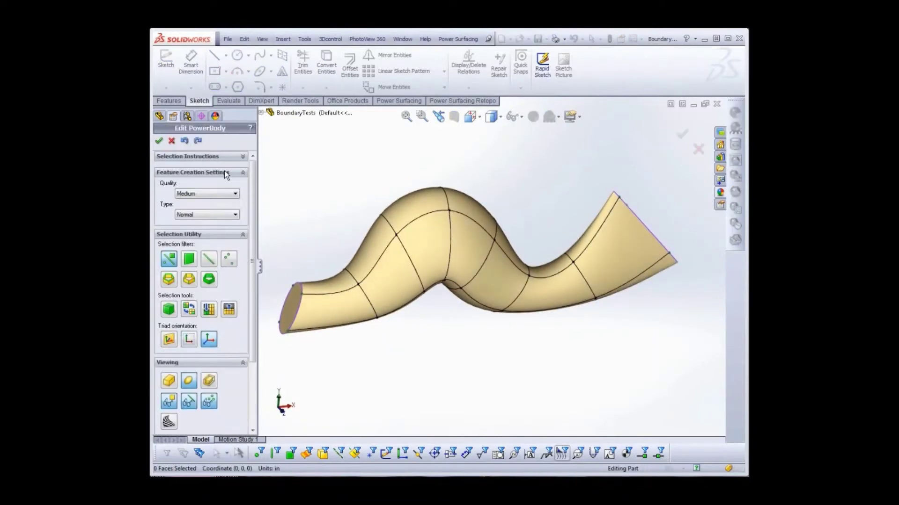
{"action": "left_click", "coordinate": [218, 215]}
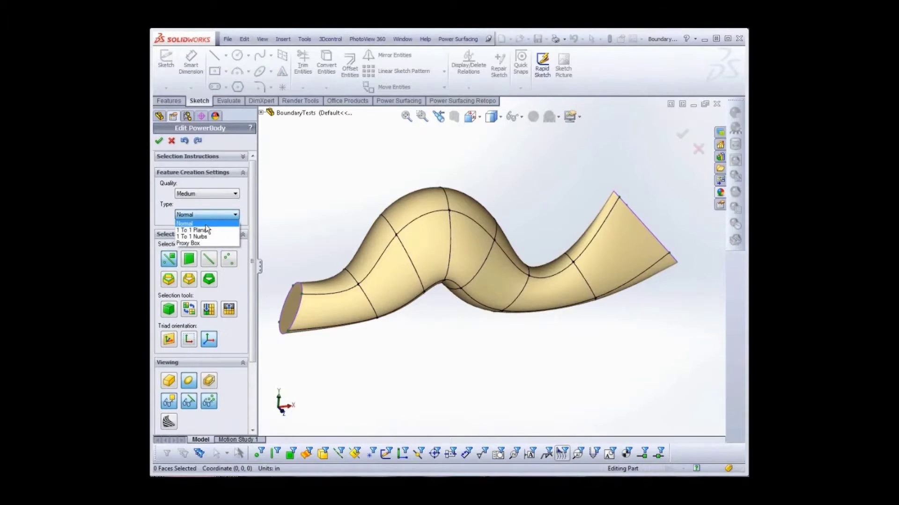
{"action": "left_click", "coordinate": [204, 224]}
{"action": "left_click", "coordinate": [159, 141]}
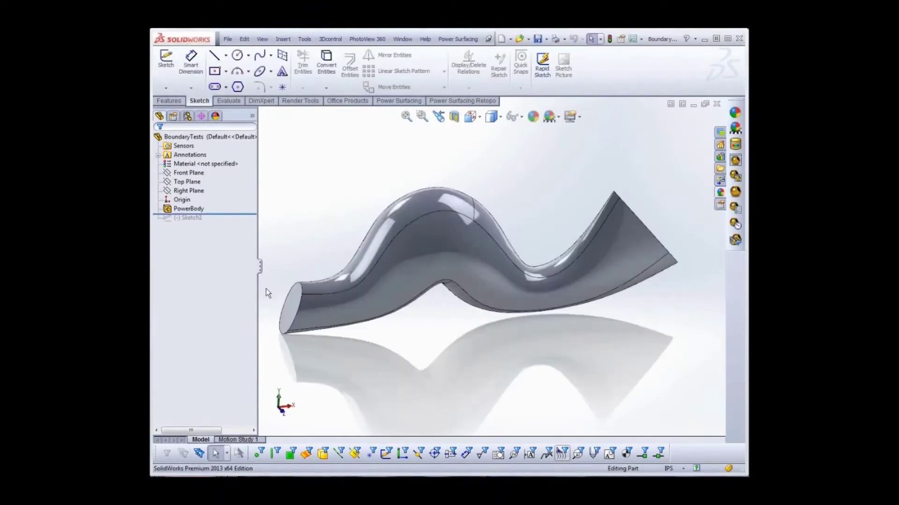
{"action": "mouse_move", "coordinate": [431, 336]}
{"action": "middle_mouse_down"}
{"action": "mouse_move", "coordinate": [466, 341]}
{"action": "mouse_move", "coordinate": [541, 381]}
{"action": "mouse_move", "coordinate": [432, 322]}
{"action": "middle_mouse_up"}
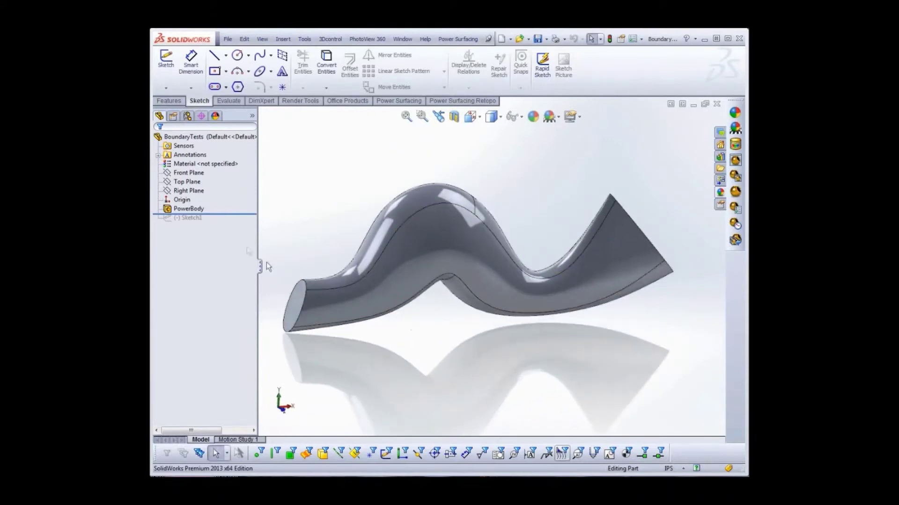
Step: Rebuild the PowerBody with its feature creation type set to 1 To 1 Nurbs
{"action": "left_click", "coordinate": [187, 209]}
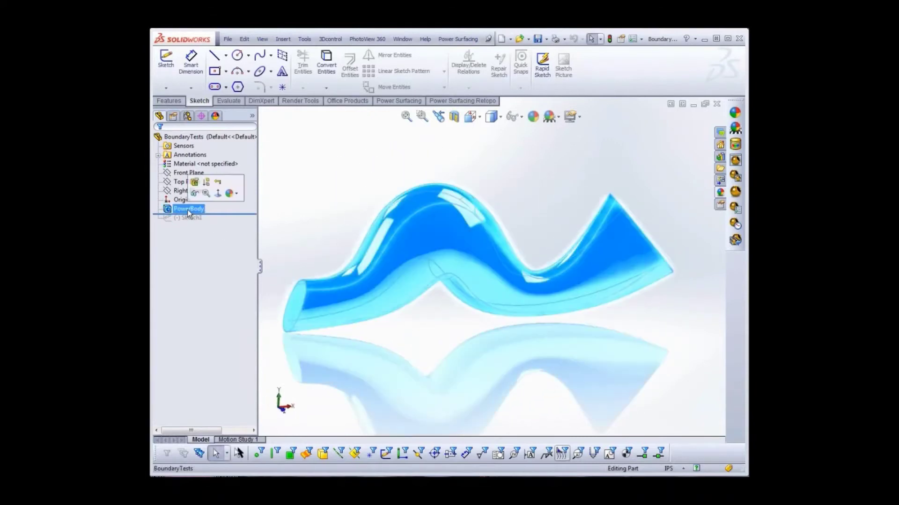
{"action": "left_click", "coordinate": [195, 183]}
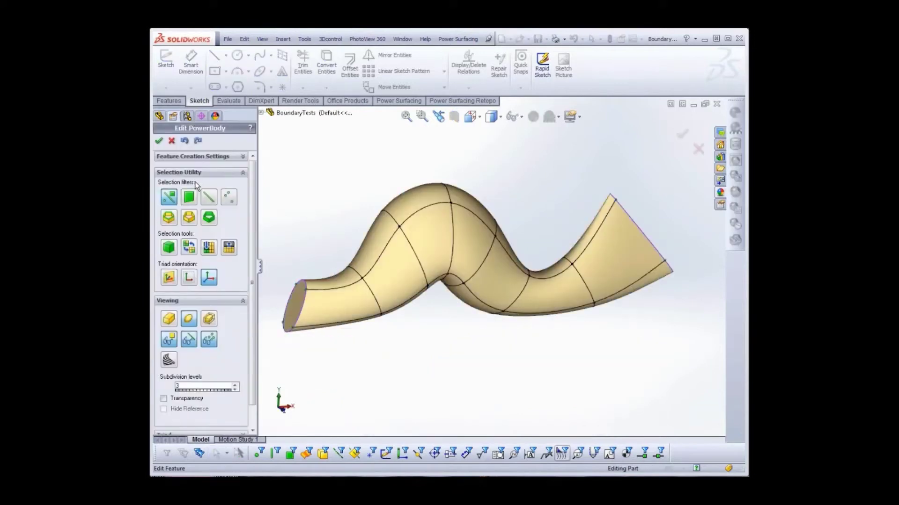
{"action": "left_click", "coordinate": [195, 157]}
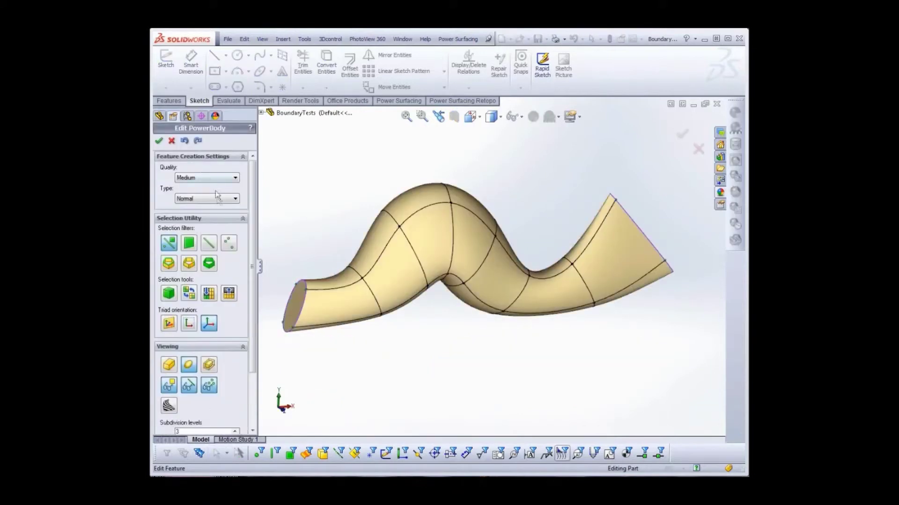
{"action": "left_click", "coordinate": [218, 198]}
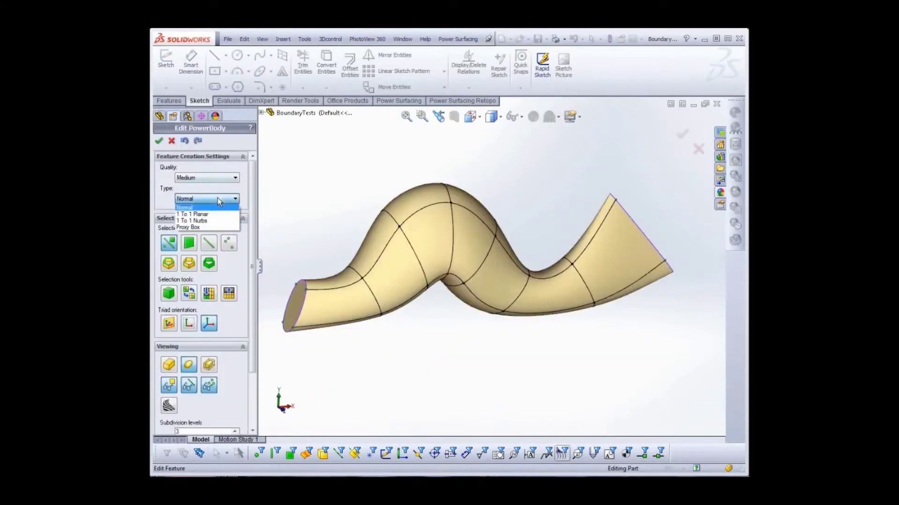
{"action": "left_click", "coordinate": [209, 221]}
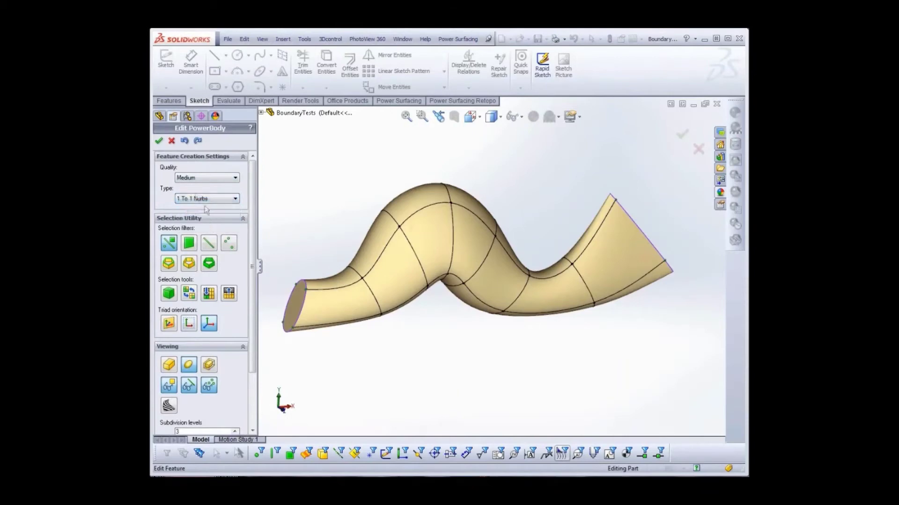
{"action": "left_click", "coordinate": [159, 142]}
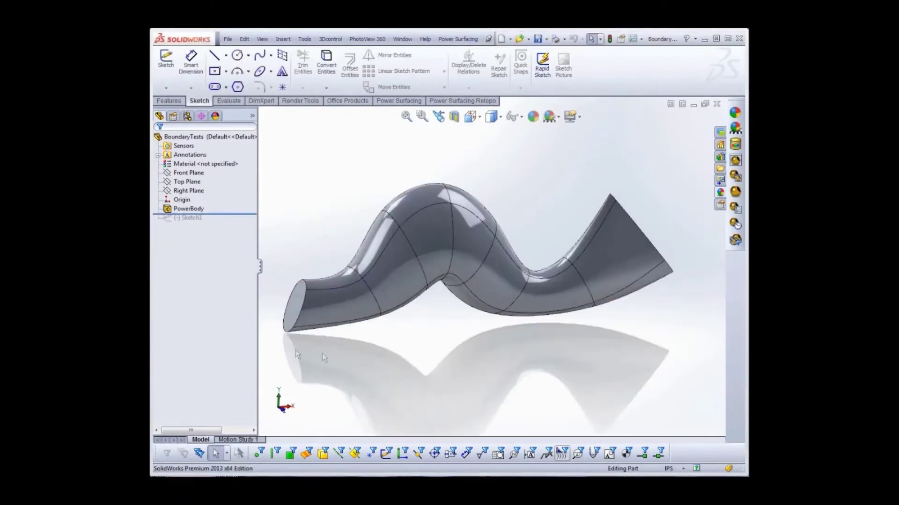
{"action": "mouse_move", "coordinate": [449, 333]}
{"action": "middle_mouse_down"}
{"action": "mouse_move", "coordinate": [402, 319]}
{"action": "mouse_move", "coordinate": [453, 297]}
{"action": "mouse_move", "coordinate": [567, 313]}
{"action": "mouse_move", "coordinate": [579, 305]}
{"action": "mouse_move", "coordinate": [422, 297]}
{"action": "mouse_move", "coordinate": [421, 328]}
{"action": "mouse_move", "coordinate": [435, 322]}
{"action": "middle_mouse_up"}
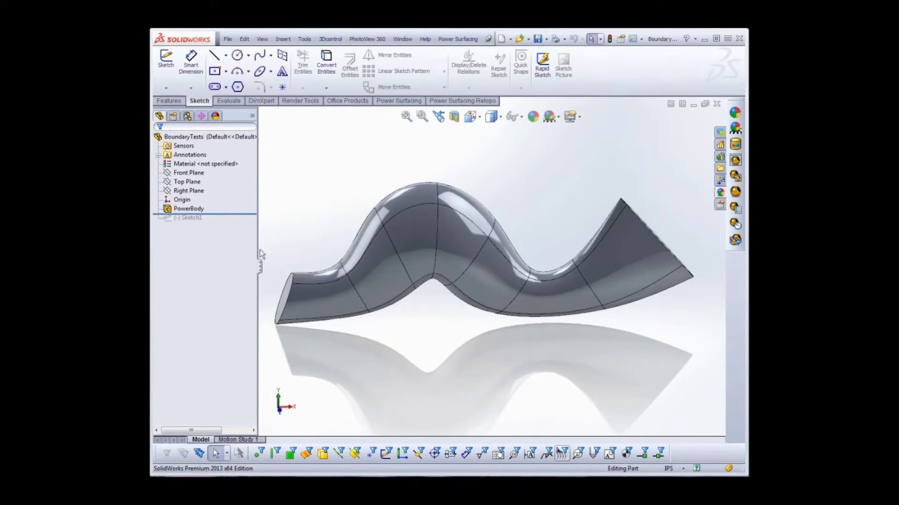
Step: Reopen the PowerBody for editing and define a boundary around the four faces of its wide, flared end section
{"action": "left_click", "coordinate": [200, 211]}
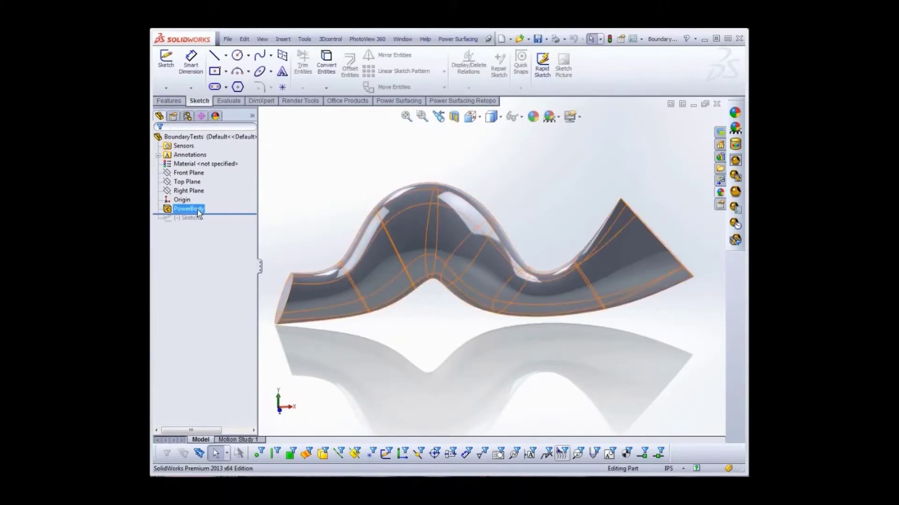
{"action": "left_click", "coordinate": [190, 190], "text": "ctrl"}
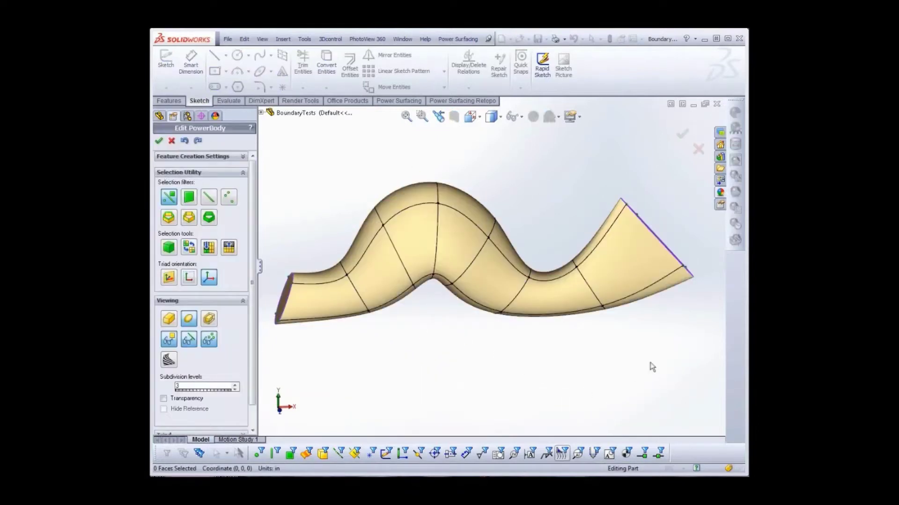
{"action": "middle_click_drag", "start_coordinate": [652, 367], "coordinate": [602, 373]}
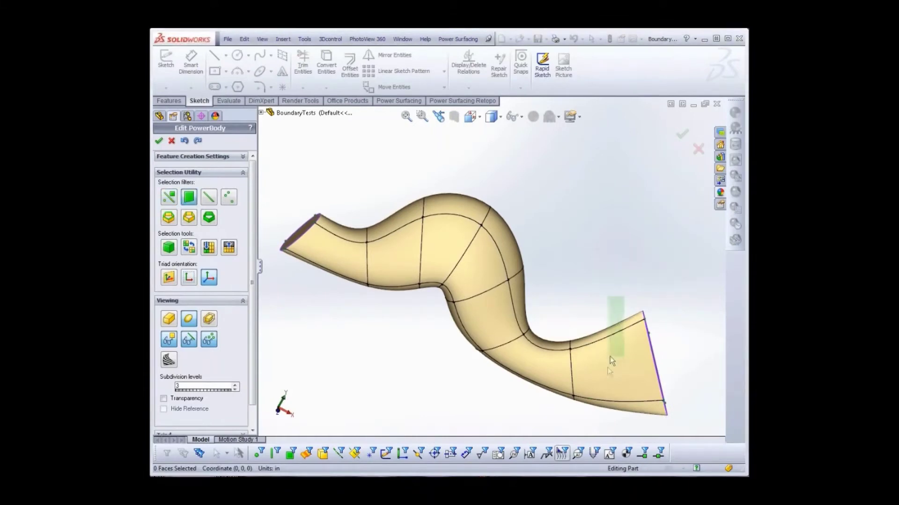
{"action": "left_click_drag", "start_coordinate": [610, 361], "coordinate": [594, 428]}
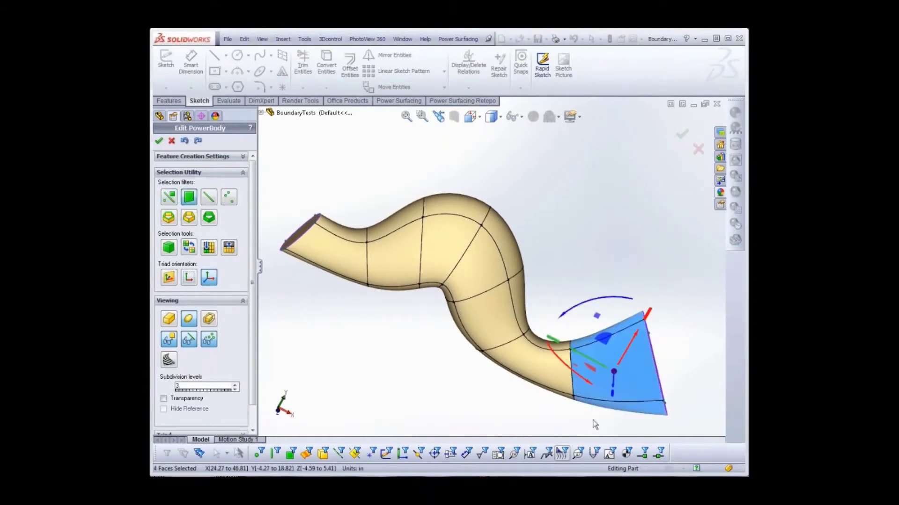
{"action": "left_click", "coordinate": [447, 40]}
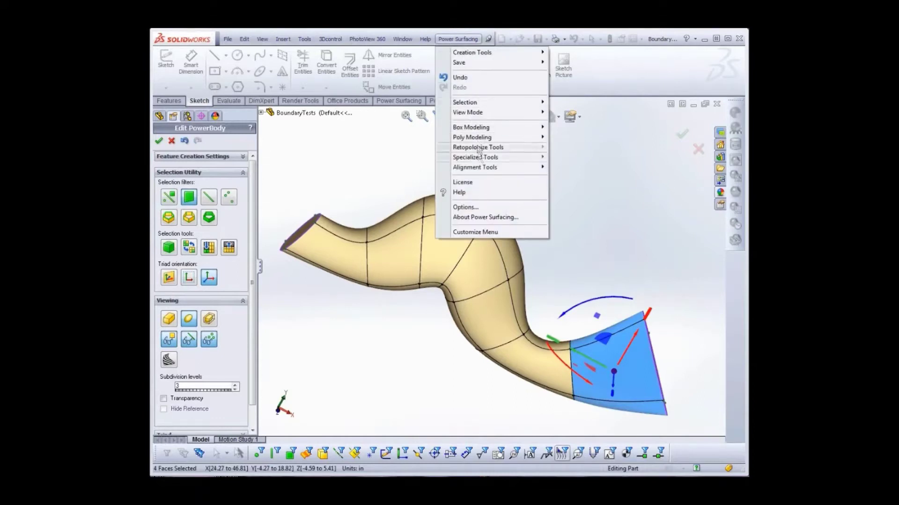
{"action": "mouse_move", "coordinate": [484, 159]}
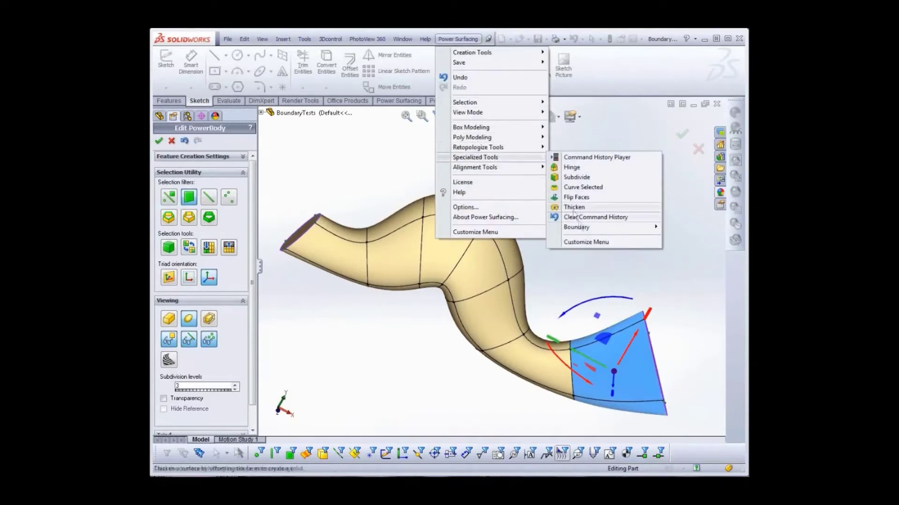
{"action": "mouse_move", "coordinate": [585, 227]}
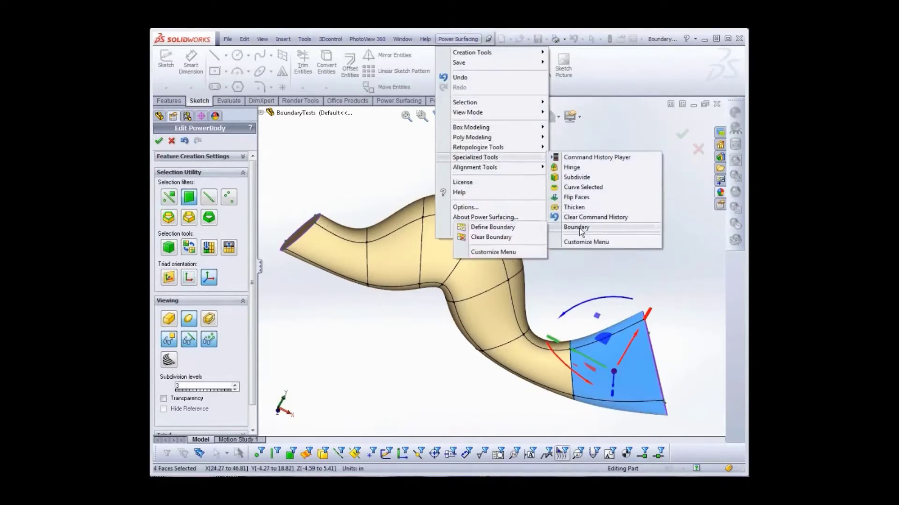
{"action": "left_click", "coordinate": [511, 228]}
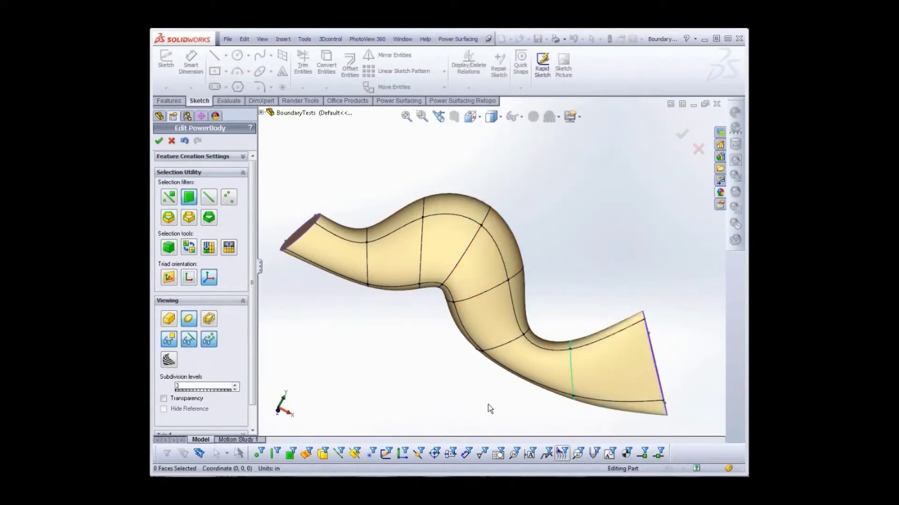
{"action": "middle_click_drag", "start_coordinate": [487, 404], "coordinate": [488, 363], "text": "ctrl"}
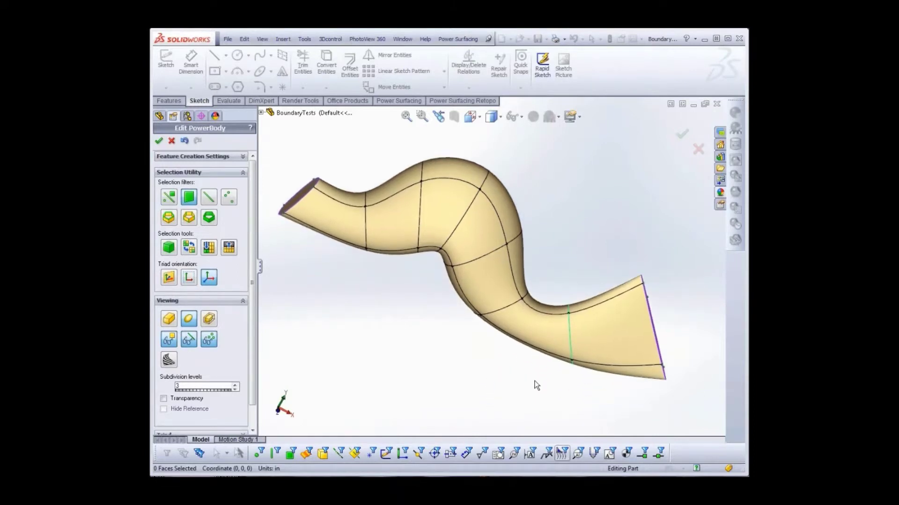
{"action": "middle_click_drag", "start_coordinate": [537, 385], "coordinate": [531, 353]}
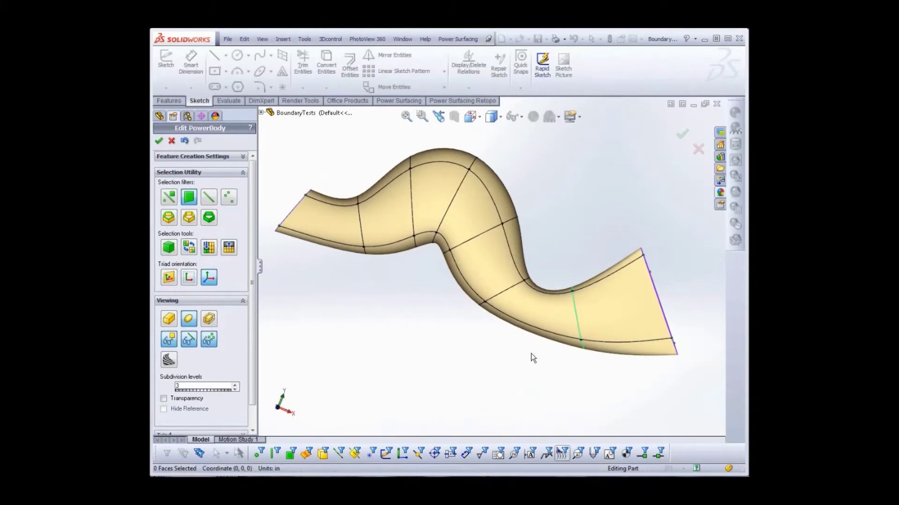
Step: Set the PowerBody's feature creation type to Normal and accept the edit
{"action": "left_click", "coordinate": [242, 156]}
{"action": "left_click", "coordinate": [233, 199]}
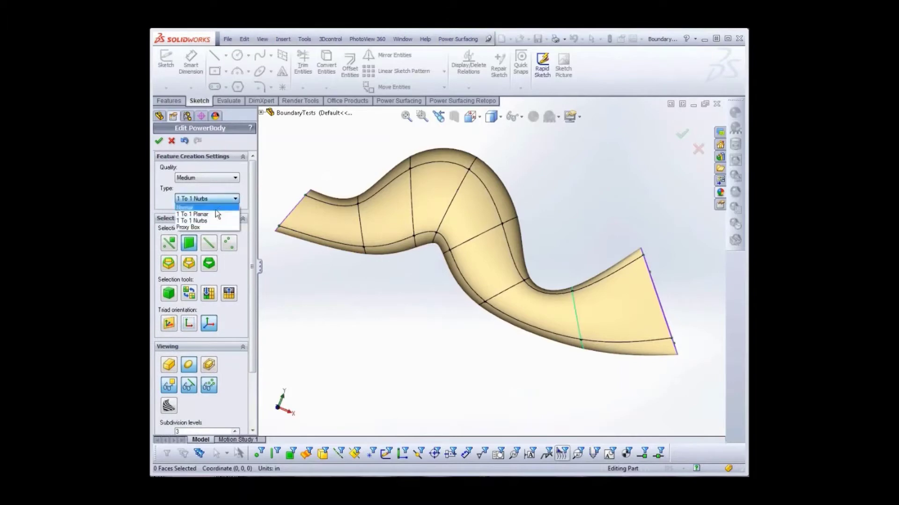
{"action": "left_click", "coordinate": [215, 209]}
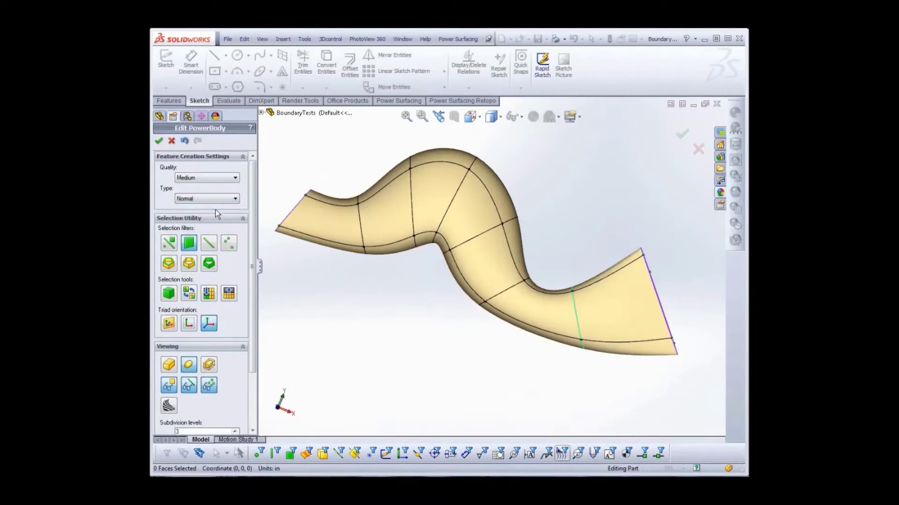
{"action": "left_click", "coordinate": [159, 141]}
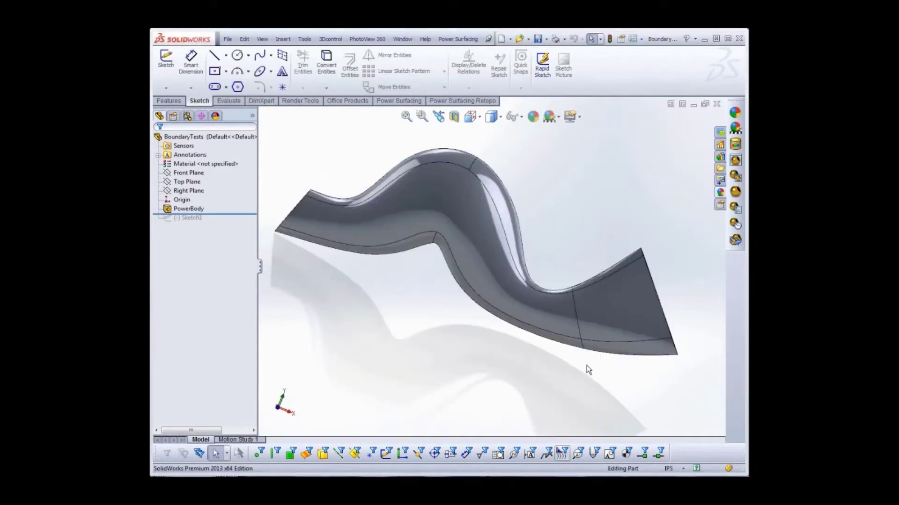
{"action": "mouse_move", "coordinate": [586, 366]}
{"action": "middle_mouse_down"}
{"action": "mouse_move", "coordinate": [580, 398]}
{"action": "mouse_move", "coordinate": [469, 432]}
{"action": "mouse_move", "coordinate": [533, 399]}
{"action": "mouse_move", "coordinate": [572, 366]}
{"action": "middle_mouse_up"}
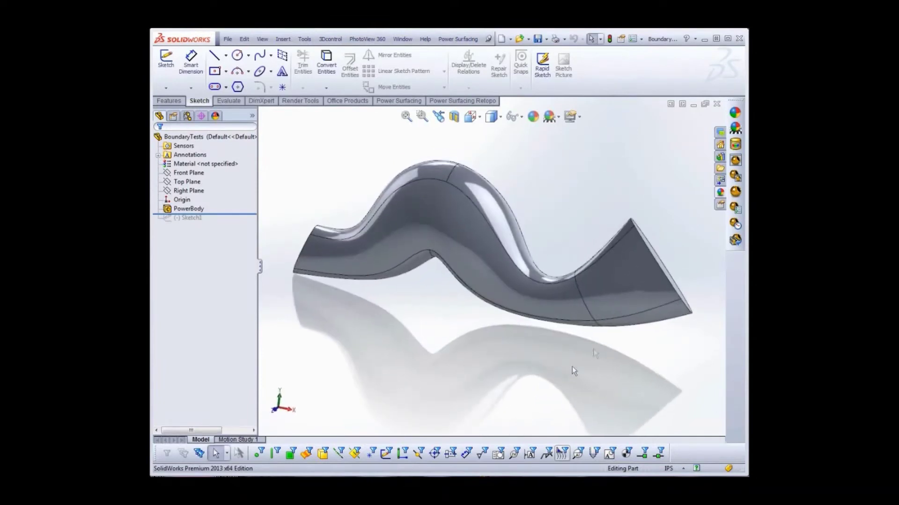
Step: Apply the red high gloss plastic appearance to the four outer faces of the flared end section
{"action": "left_click", "coordinate": [630, 289]}
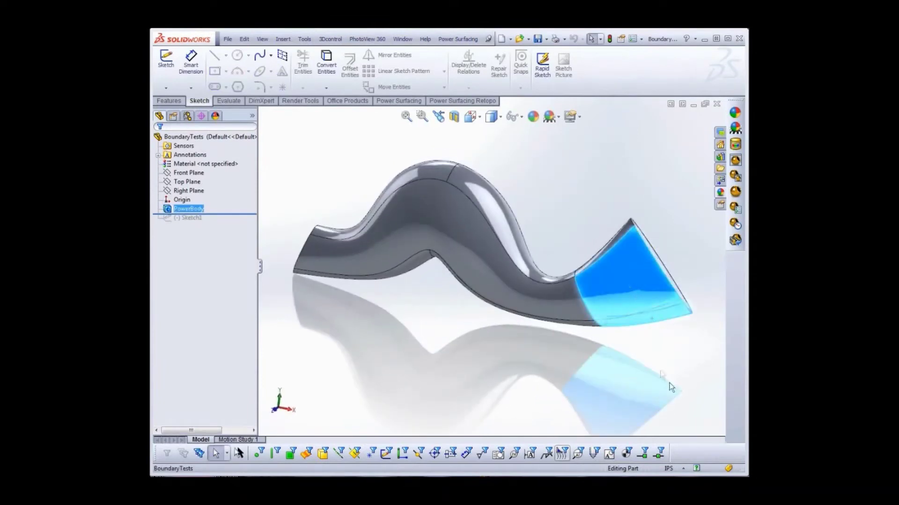
{"action": "middle_click_drag", "start_coordinate": [672, 387], "coordinate": [566, 428]}
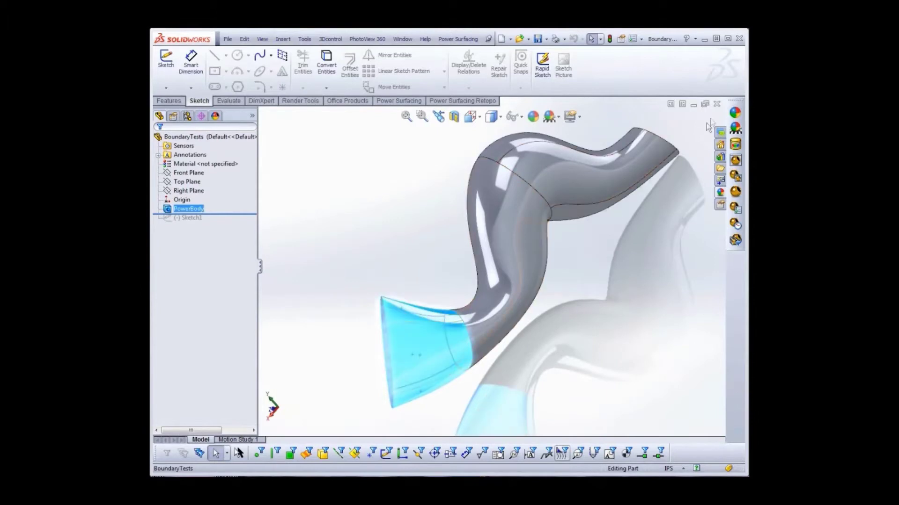
{"action": "left_click", "coordinate": [735, 113]}
{"action": "left_click", "coordinate": [578, 130]}
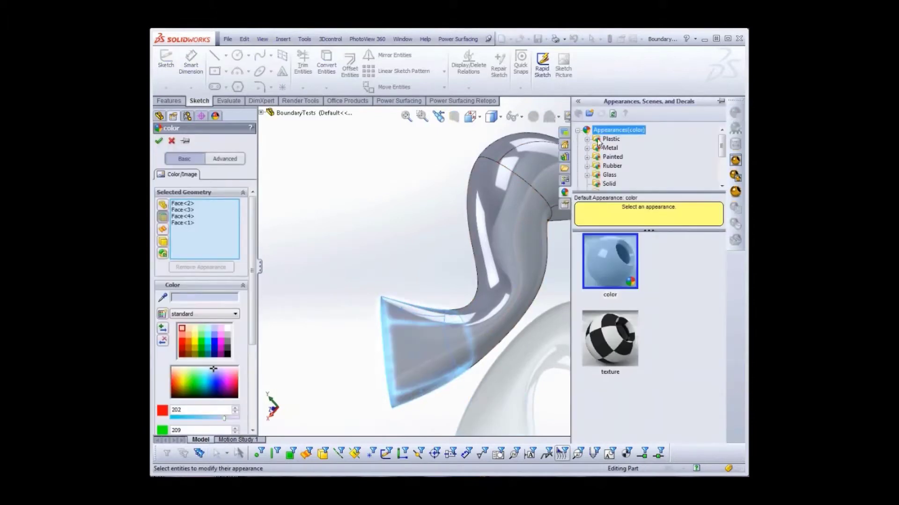
{"action": "left_click", "coordinate": [608, 145]}
{"action": "left_click", "coordinate": [587, 144]}
{"action": "left_click", "coordinate": [631, 140]}
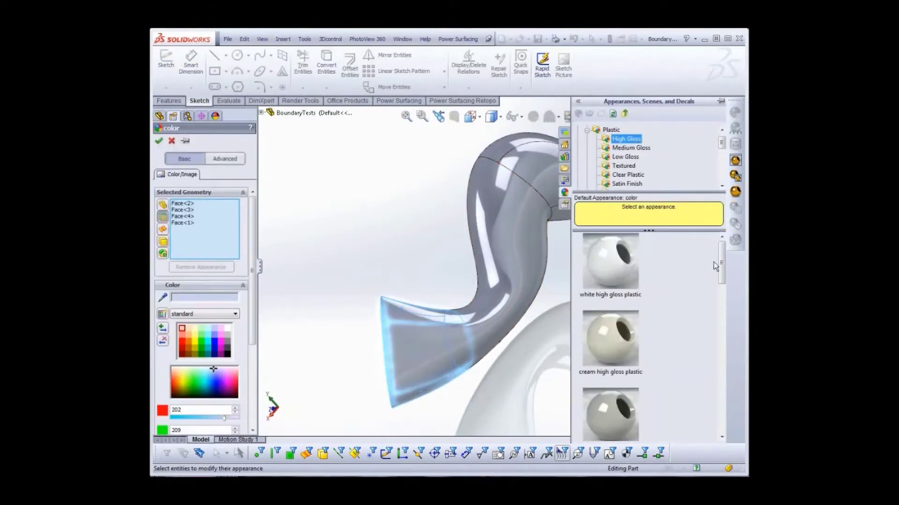
{"action": "scroll", "coordinate": [611, 328], "scroll_direction": "down", "scroll_amount": 5}
{"action": "left_click", "coordinate": [614, 336]}
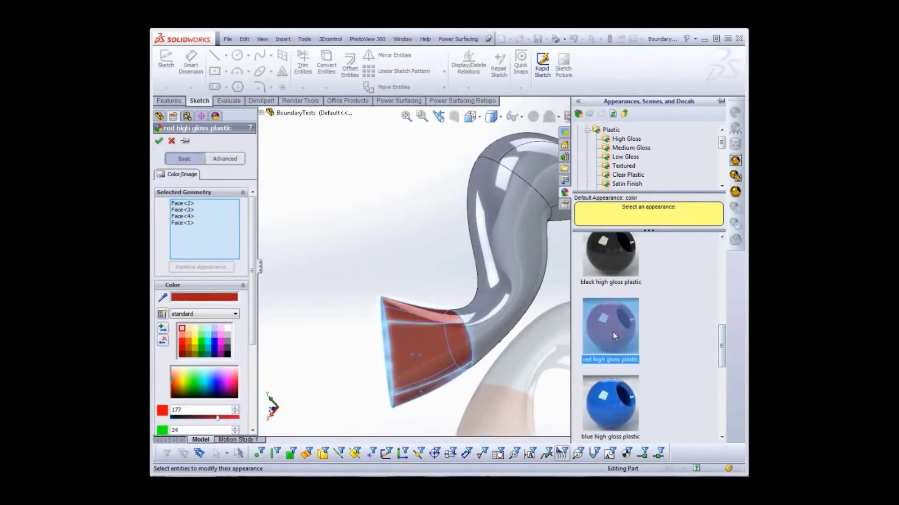
{"action": "left_click", "coordinate": [159, 140]}
{"action": "middle_click_drag", "start_coordinate": [344, 232], "coordinate": [431, 232]}
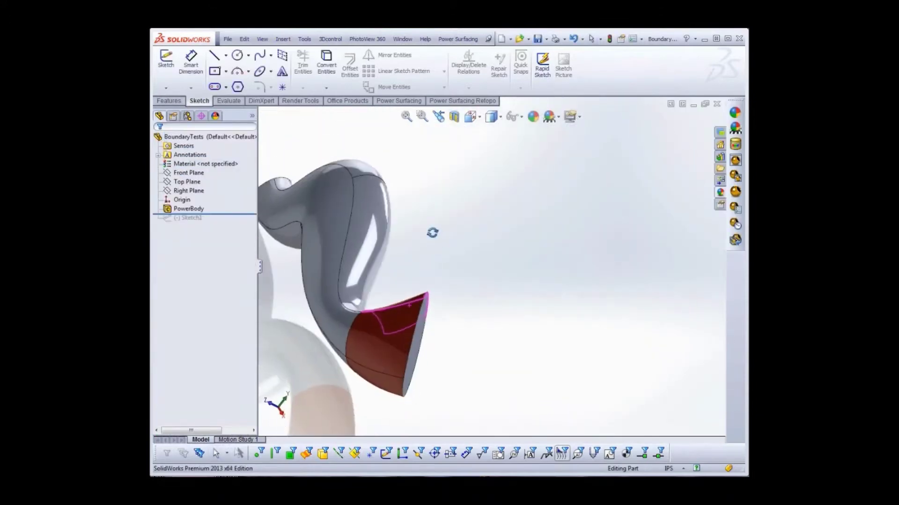
{"action": "left_click", "coordinate": [407, 117]}
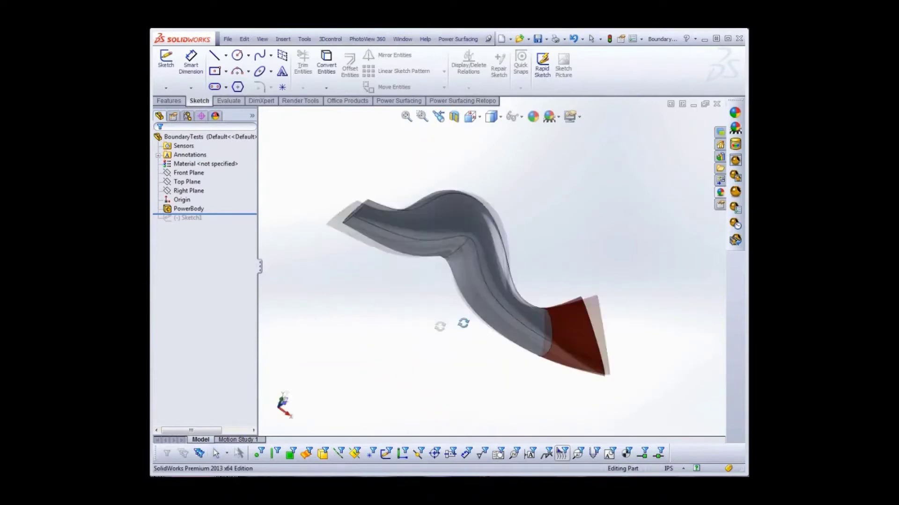
Step: Roll the model history forward to include the hexagon sketch, Sketch1
{"action": "scroll", "coordinate": [467, 320], "scroll_direction": "down", "scroll_amount": 3}
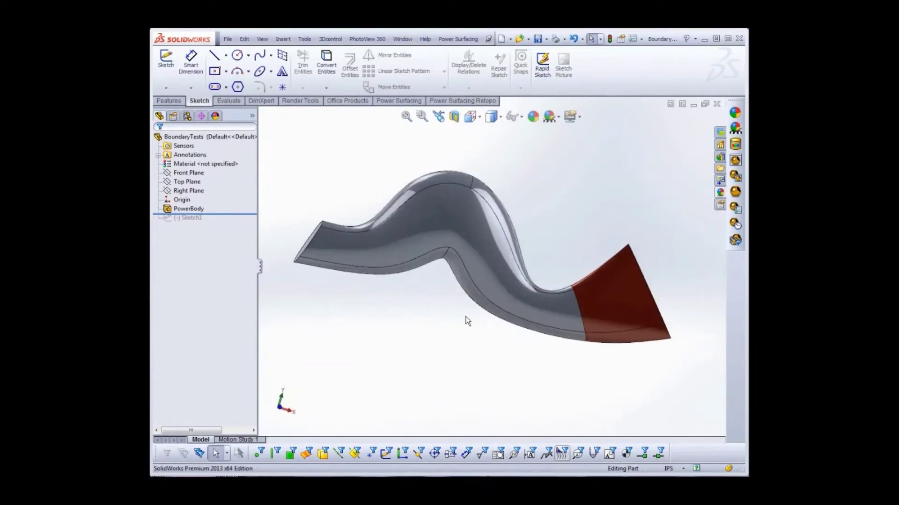
{"action": "middle_click_drag", "start_coordinate": [435, 356], "coordinate": [447, 384], "text": "ctrl"}
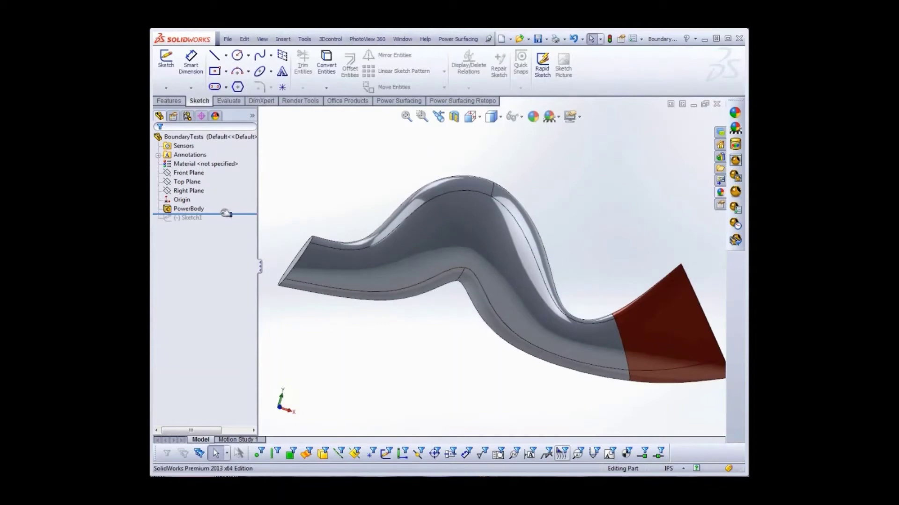
{"action": "left_click_drag", "start_coordinate": [220, 213], "coordinate": [221, 222]}
{"action": "left_click", "coordinate": [189, 210]}
{"action": "left_click", "coordinate": [189, 217]}
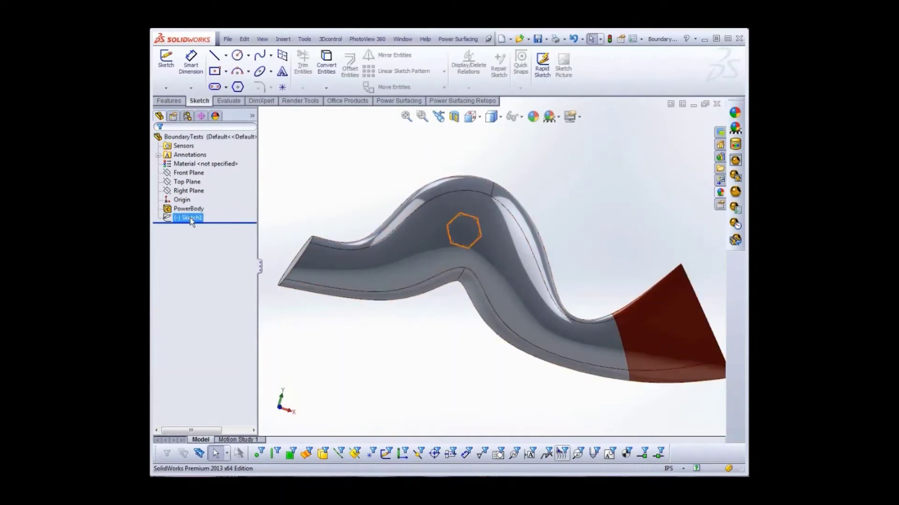
Step: Offset the long grey front face of the PowerBody as a new surface at a distance of 0
{"action": "left_click", "coordinate": [418, 263]}
{"action": "left_click", "coordinate": [293, 40]}
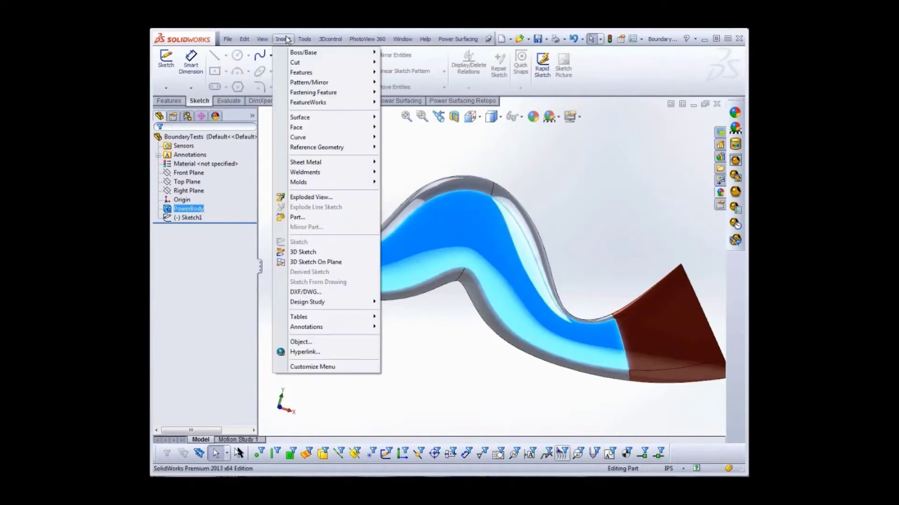
{"action": "mouse_move", "coordinate": [314, 117]}
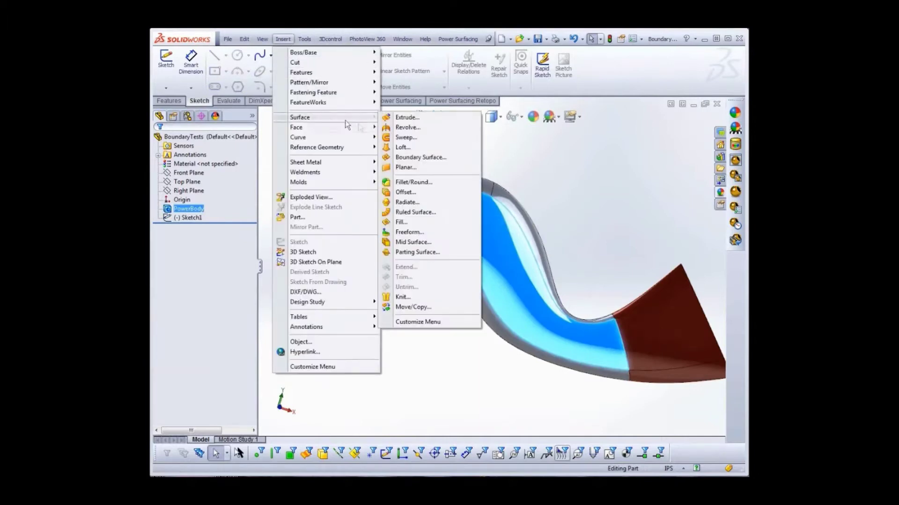
{"action": "left_click", "coordinate": [407, 194]}
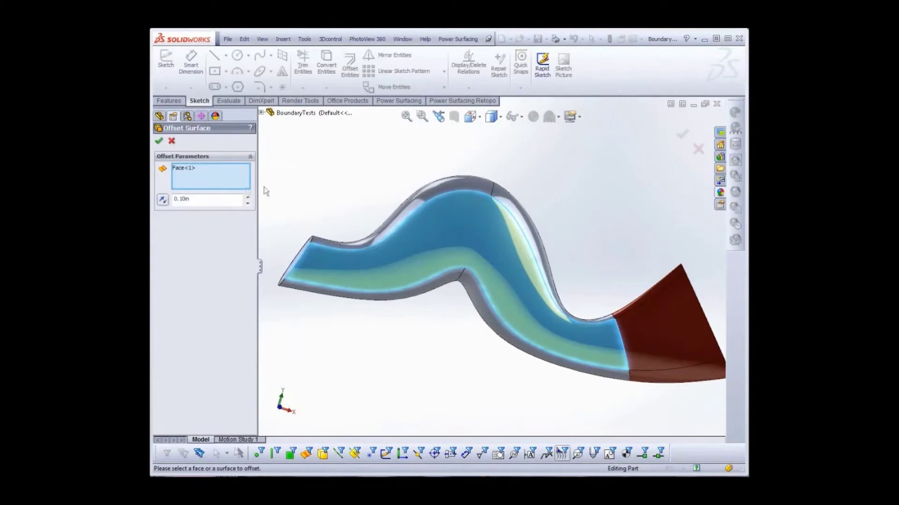
{"action": "double_click", "coordinate": [194, 198]}
{"action": "type", "text": "0"}
{"action": "left_click", "coordinate": [159, 142]}
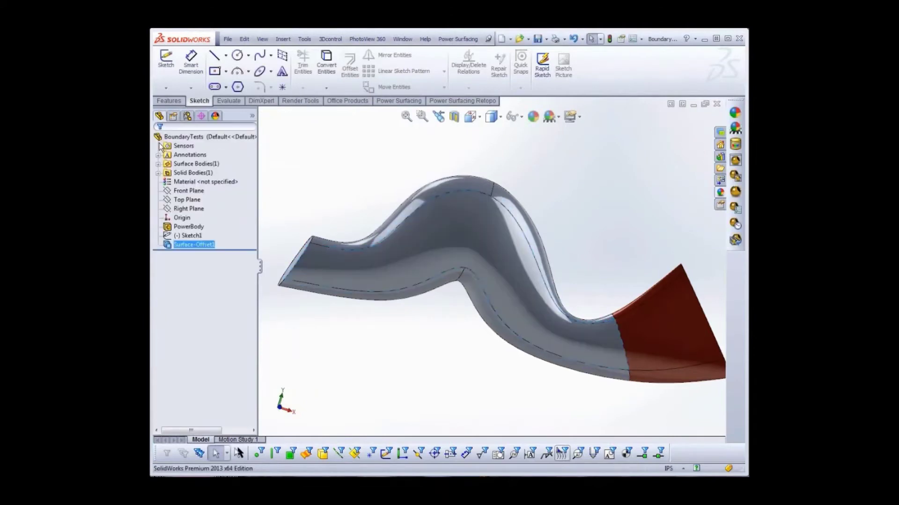
Step: Trim the offset surface with Sketch1, keeping only the region inside the hexagon
{"action": "left_click", "coordinate": [192, 236], "text": "ctrl"}
{"action": "left_click", "coordinate": [198, 238]}
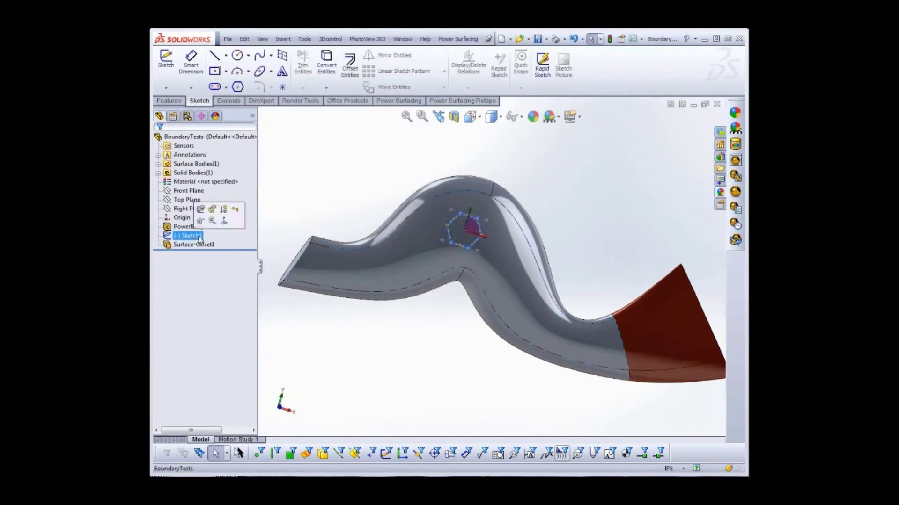
{"action": "left_click", "coordinate": [282, 39]}
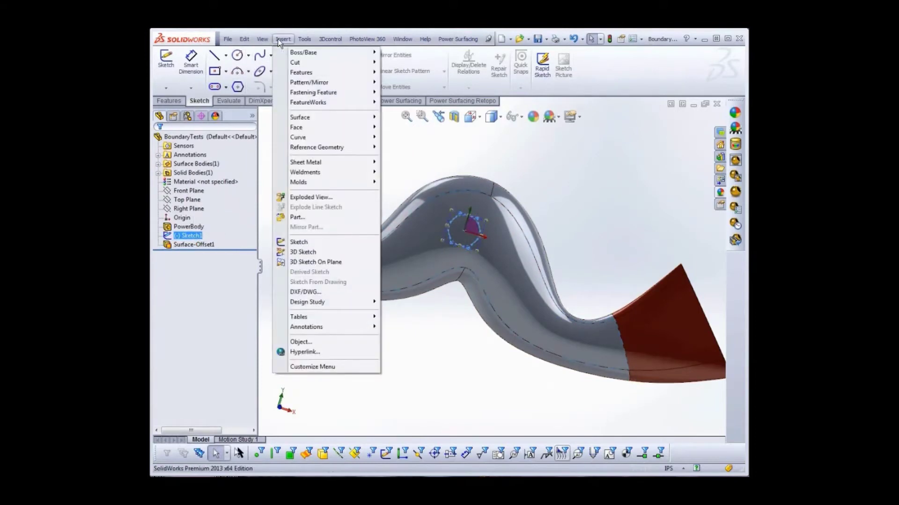
{"action": "mouse_move", "coordinate": [340, 120]}
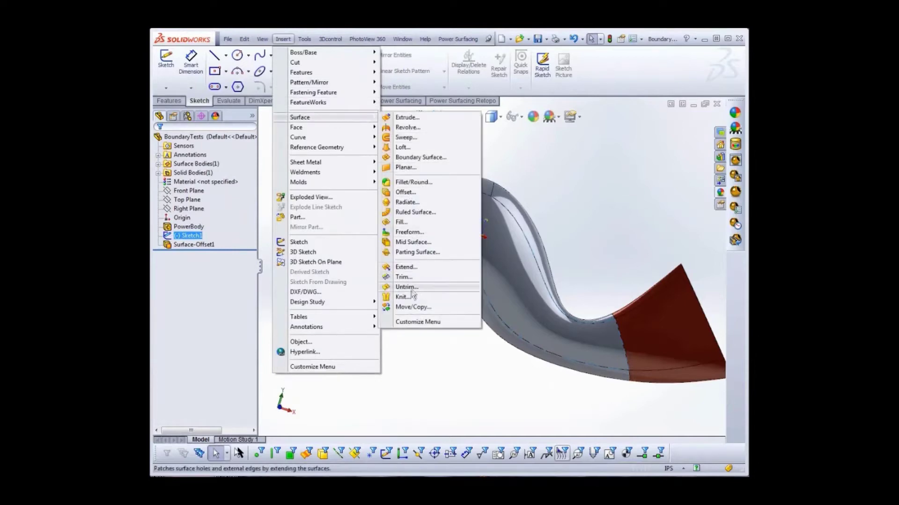
{"action": "left_click", "coordinate": [402, 277]}
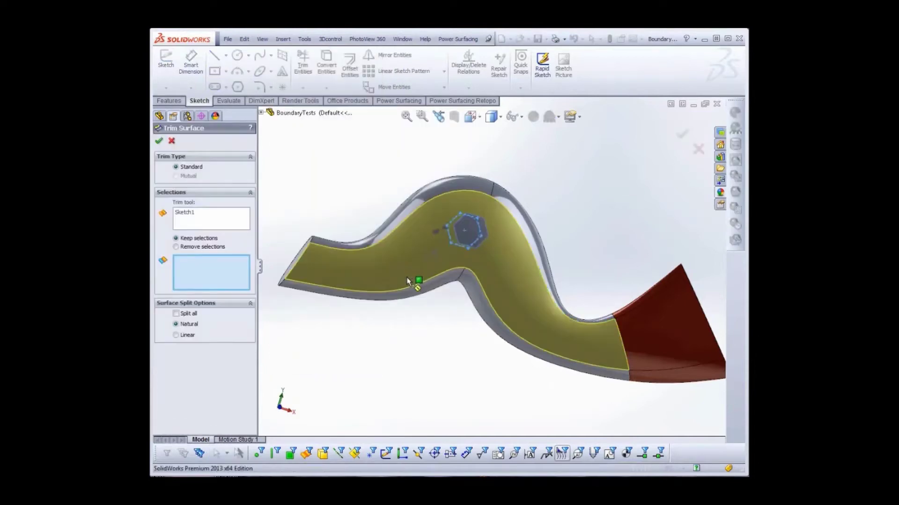
{"action": "left_click", "coordinate": [467, 237]}
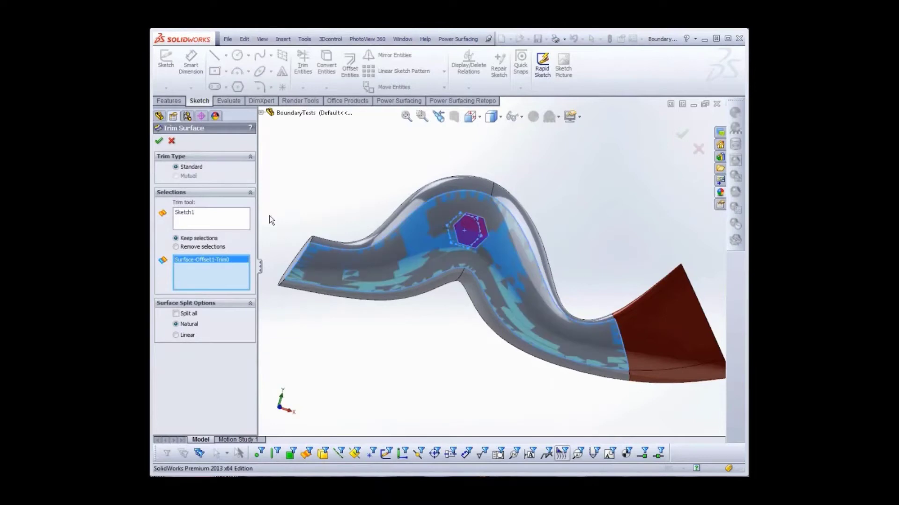
{"action": "left_click", "coordinate": [158, 141]}
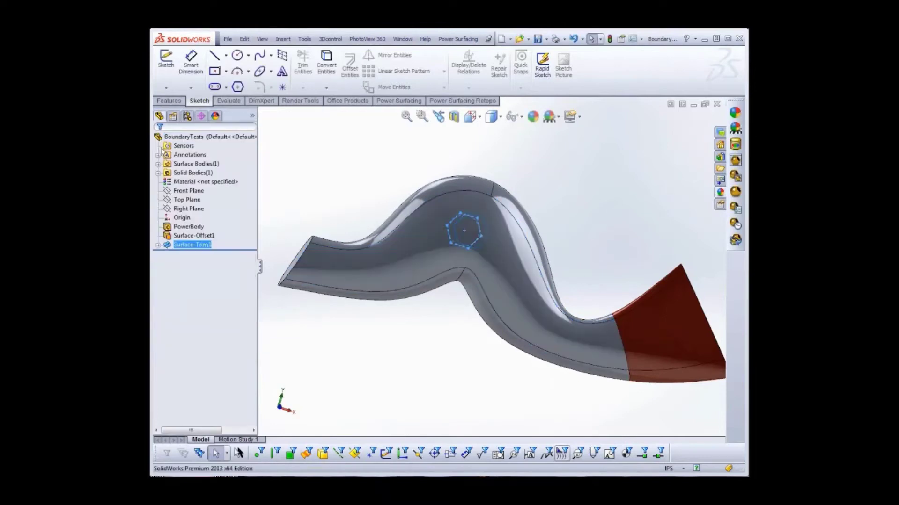
Step: Thicken the trimmed hexagonal surface by 1 in, with the result merged into the body
{"action": "left_click", "coordinate": [183, 236], "text": "ctrl"}
{"action": "left_click", "coordinate": [184, 237], "text": "ctrl"}
{"action": "left_click", "coordinate": [288, 40]}
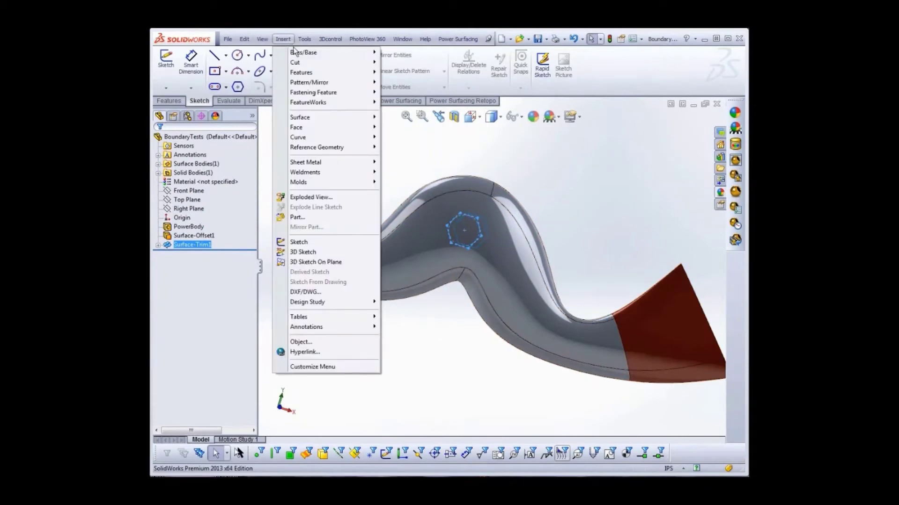
{"action": "mouse_move", "coordinate": [310, 56]}
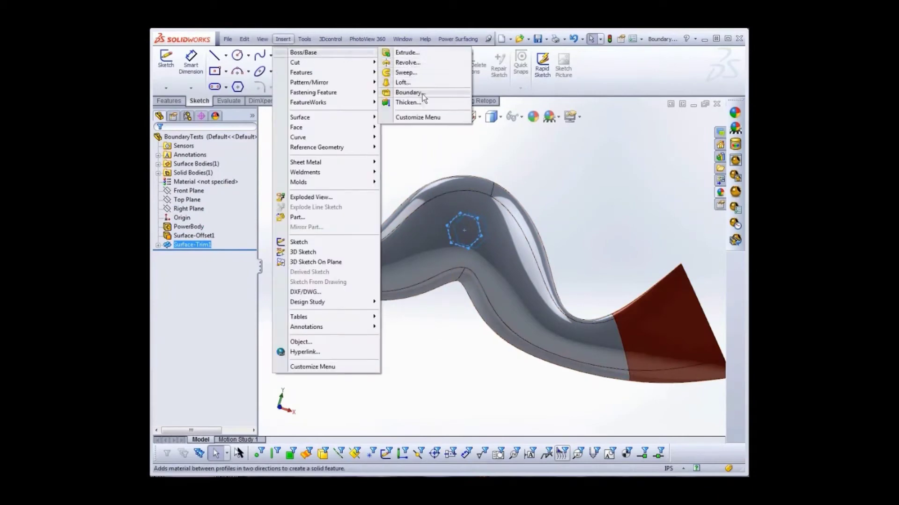
{"action": "left_click", "coordinate": [411, 102]}
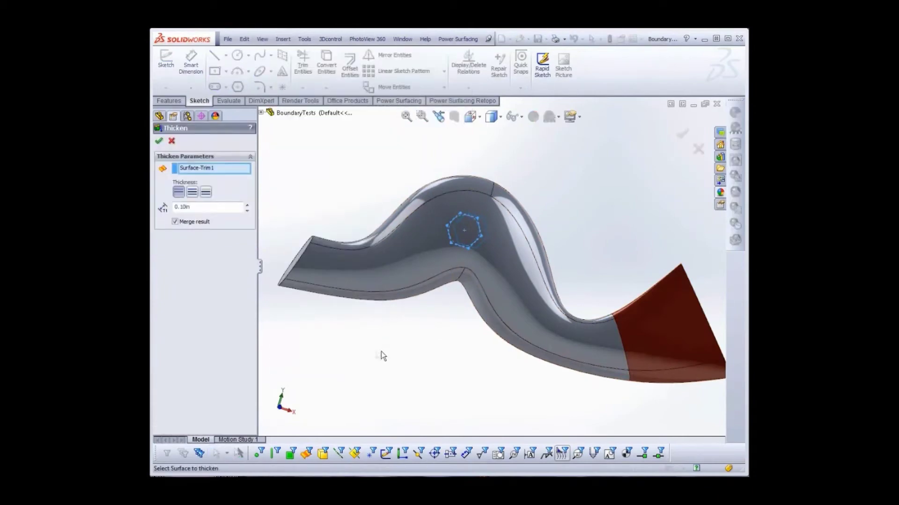
{"action": "left_click_drag", "start_coordinate": [194, 207], "coordinate": [163, 208]}
{"action": "type", "text": "1."}
{"action": "left_click", "coordinate": [161, 142]}
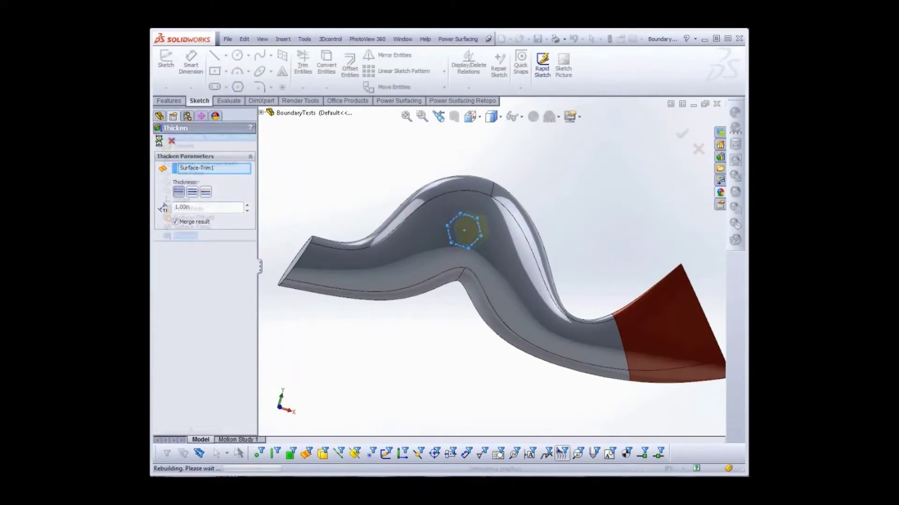
{"action": "middle_click_drag", "start_coordinate": [346, 348], "coordinate": [335, 420]}
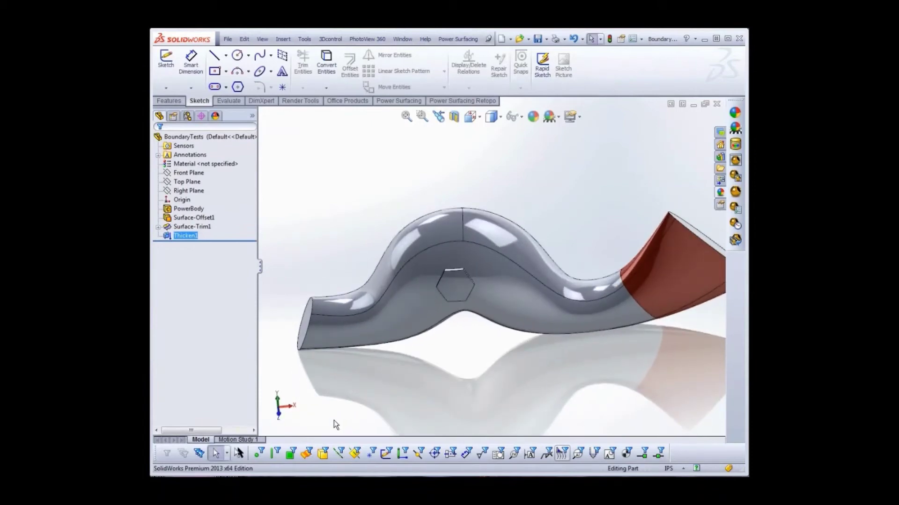
Step: Reopen the PowerBody for editing and add an offset loop inside the front face next to the flared end section
{"action": "left_click", "coordinate": [196, 210]}
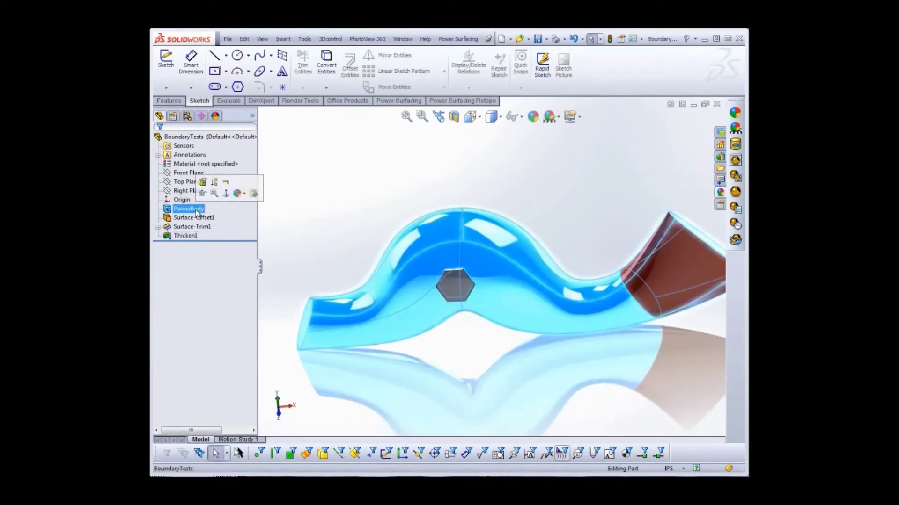
{"action": "left_click", "coordinate": [203, 181]}
{"action": "middle_click_drag", "start_coordinate": [463, 391], "coordinate": [461, 357]}
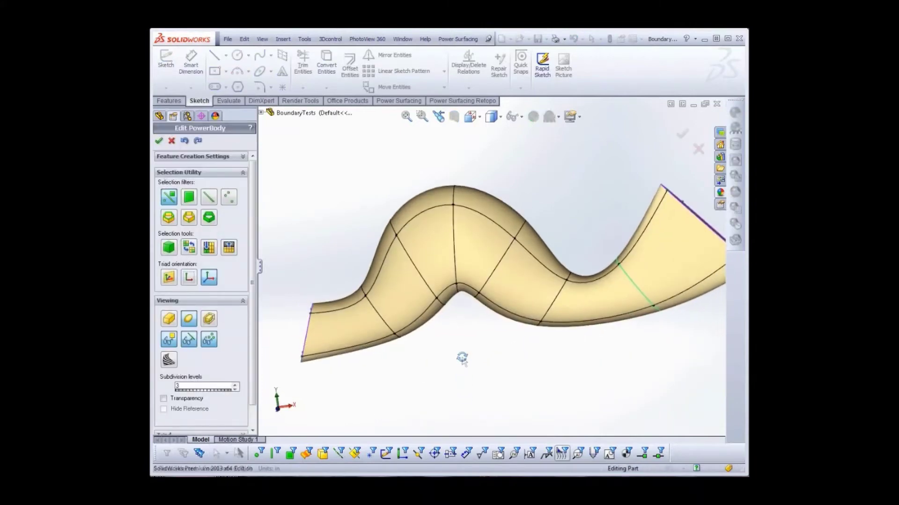
{"action": "left_click", "coordinate": [595, 310]}
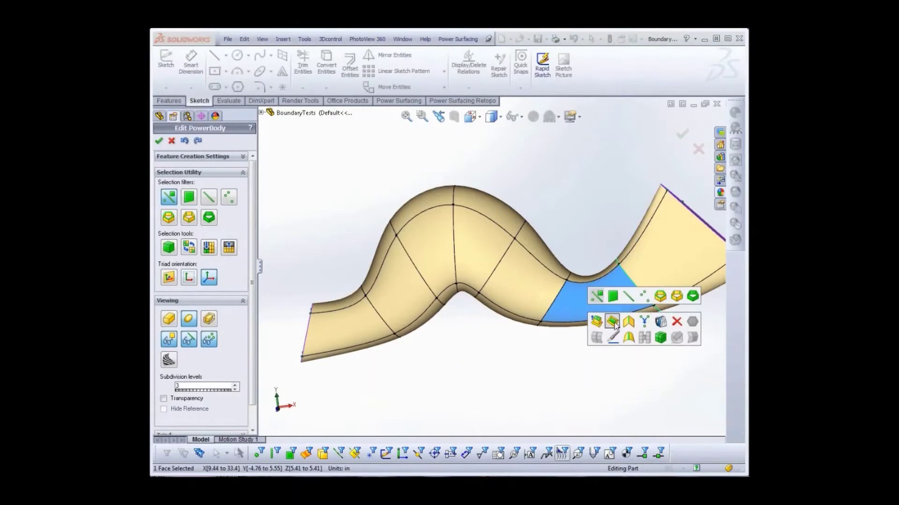
{"action": "left_click", "coordinate": [612, 322]}
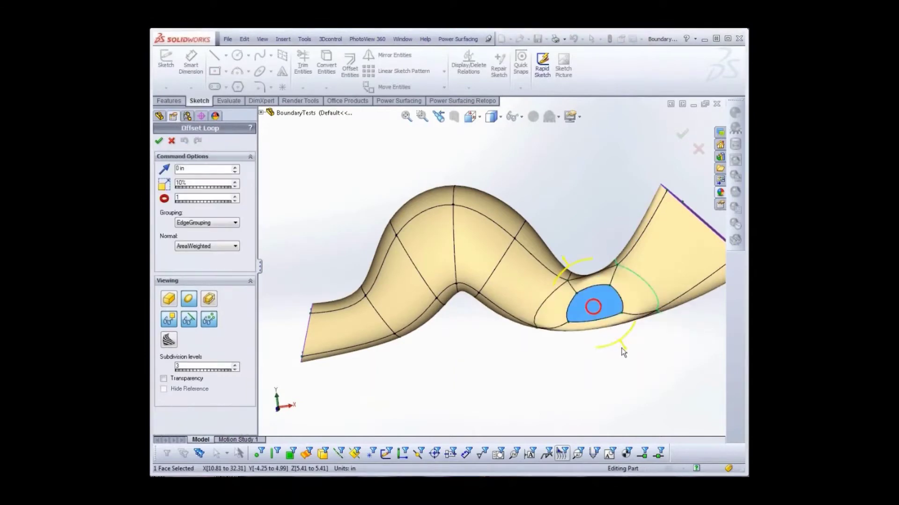
{"action": "left_click_drag", "start_coordinate": [624, 351], "coordinate": [616, 336]}
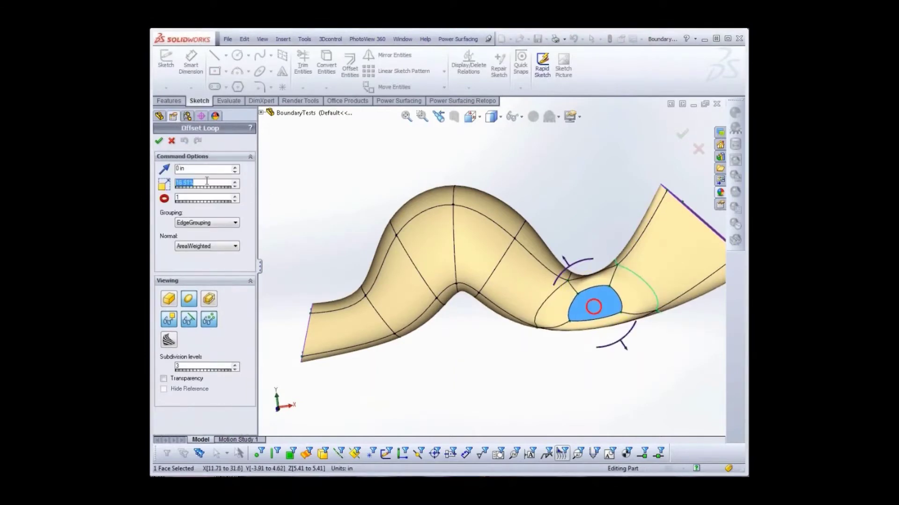
{"action": "left_click", "coordinate": [159, 141]}
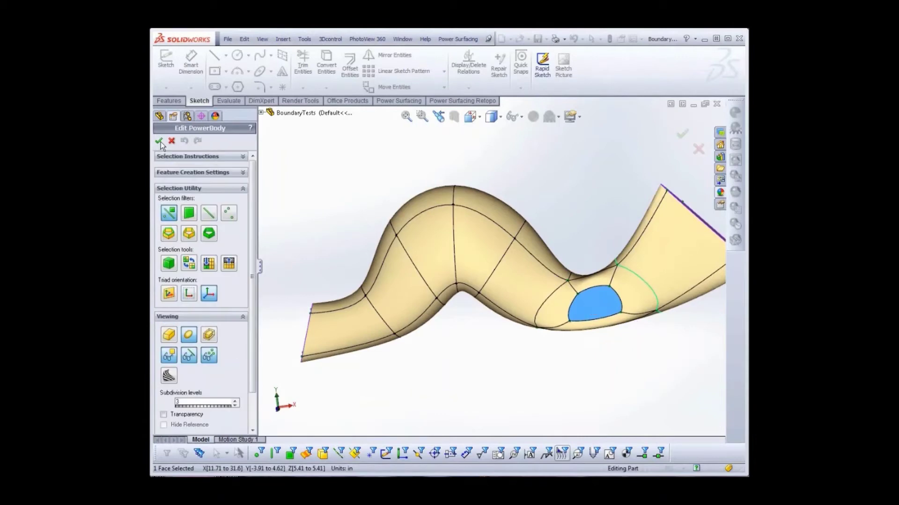
Step: Accept the PowerBody edit and rebuild the offset, trim and thicken features that depend on it
{"action": "left_click", "coordinate": [159, 141]}
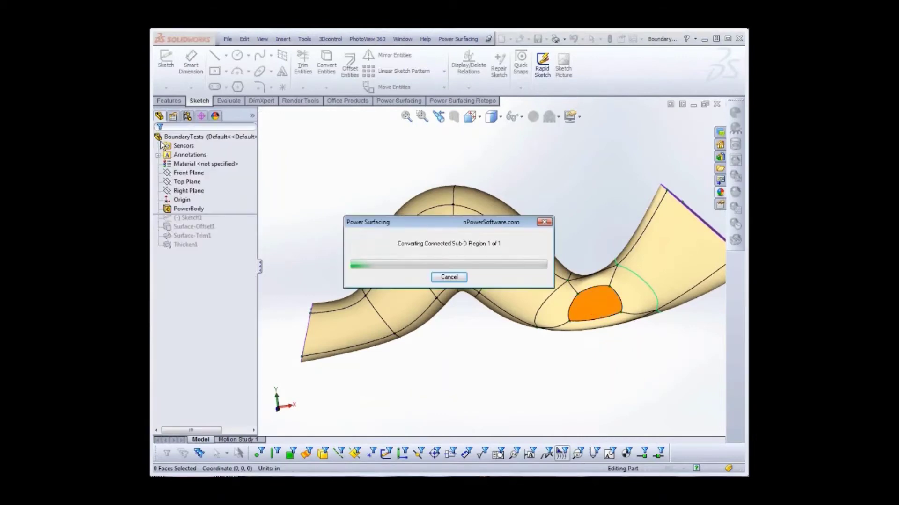
{"action": "left_click", "coordinate": [178, 158]}
{"action": "left_click", "coordinate": [285, 276]}
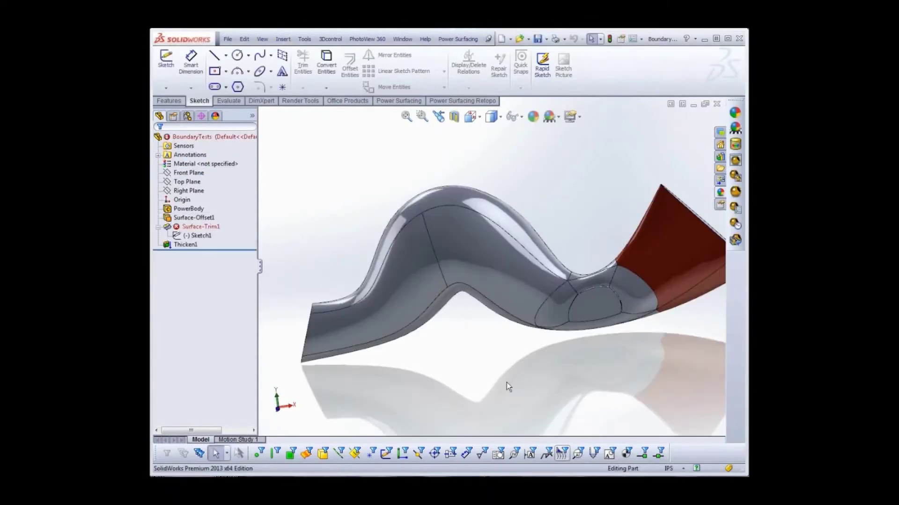
{"action": "middle_click_drag", "start_coordinate": [508, 387], "coordinate": [505, 338]}
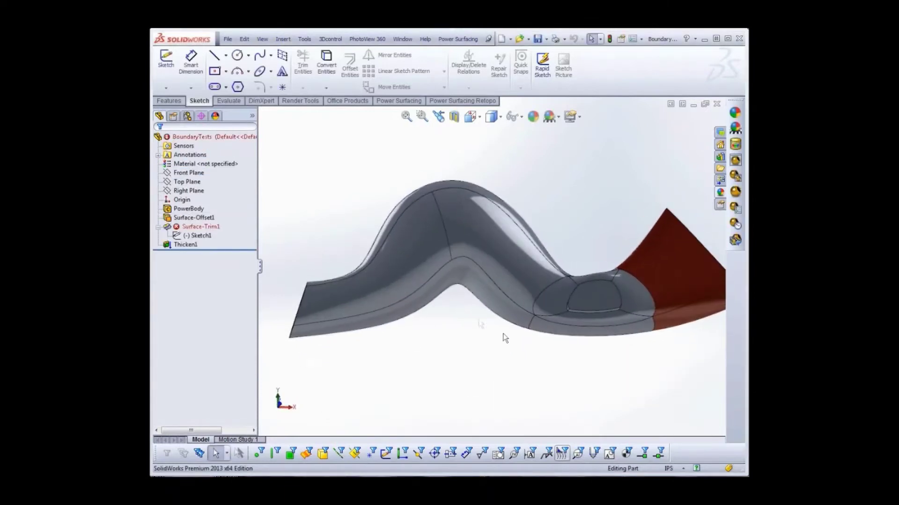
Step: Reopen the PowerBody, define a boundary around the two front faces of the central hump, and accept the edit
{"action": "left_click", "coordinate": [219, 234]}
{"action": "left_click", "coordinate": [187, 209]}
{"action": "left_click", "coordinate": [187, 182]}
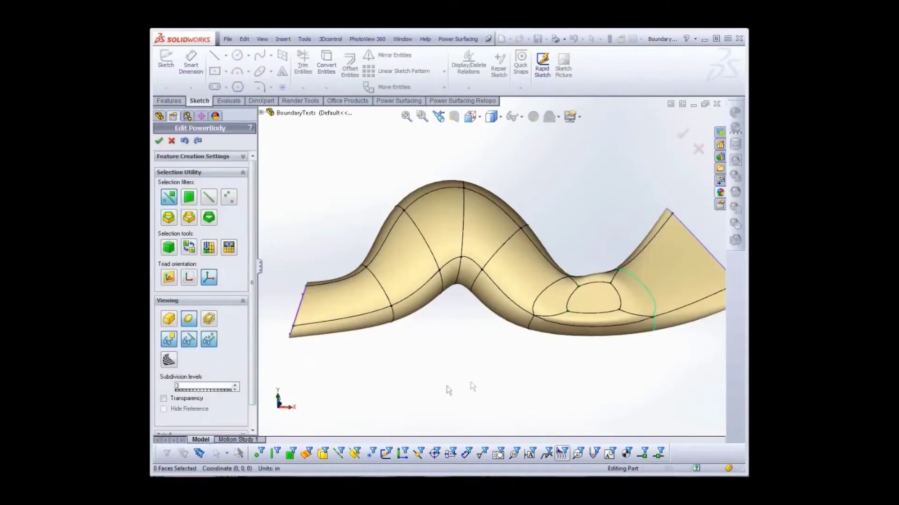
{"action": "left_click", "coordinate": [476, 252]}
{"action": "left_click", "coordinate": [445, 262], "text": "ctrl"}
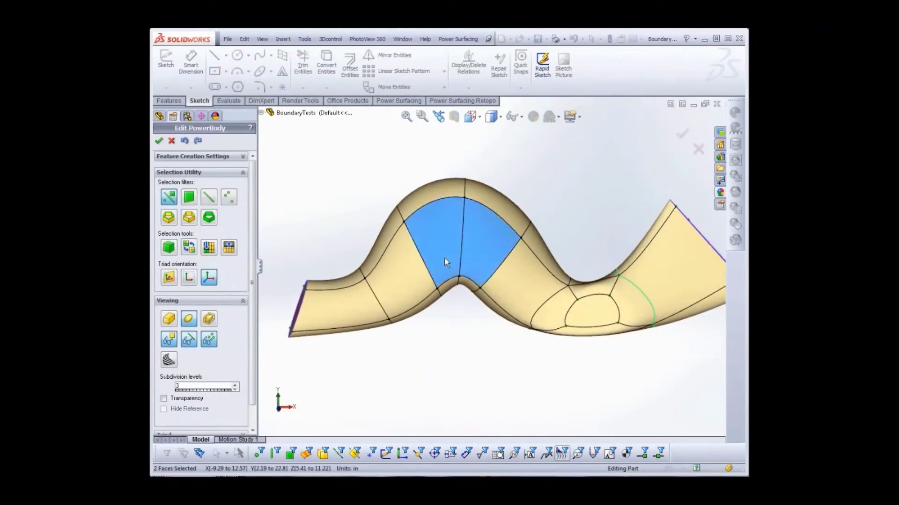
{"action": "left_click", "coordinate": [454, 40]}
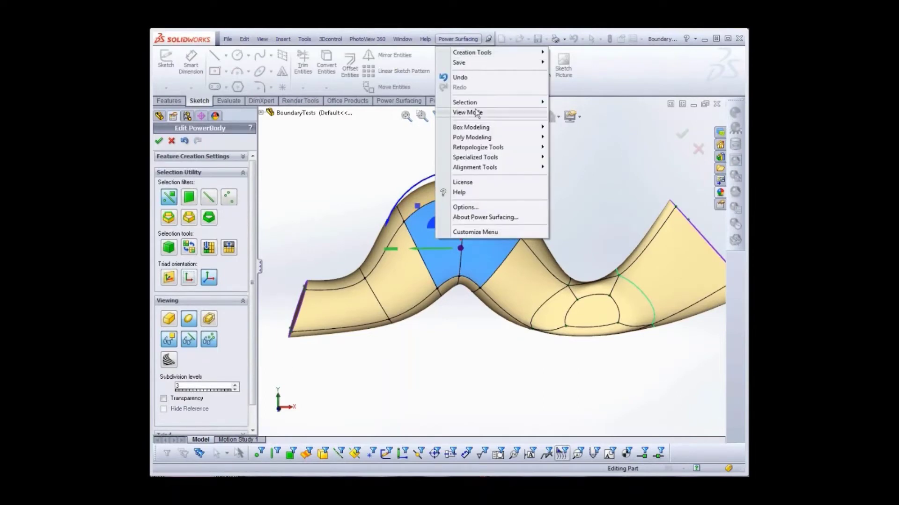
{"action": "mouse_move", "coordinate": [494, 160]}
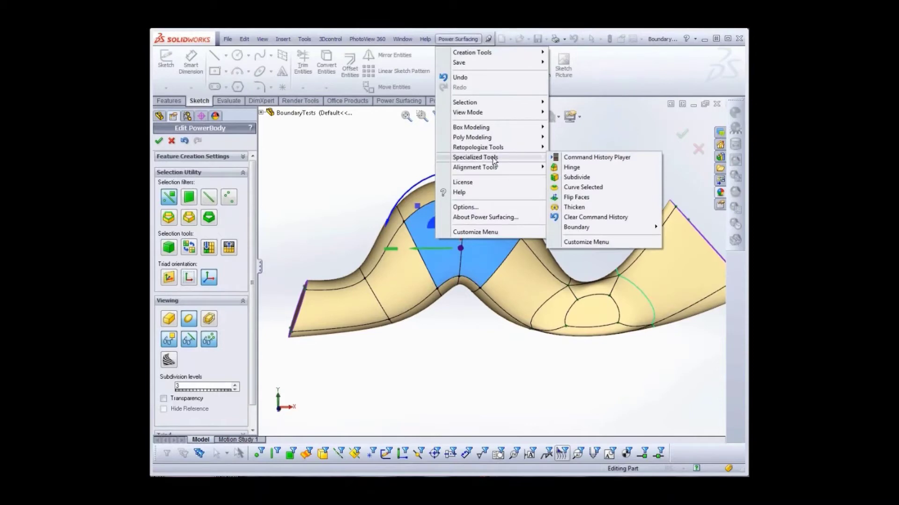
{"action": "mouse_move", "coordinate": [584, 229]}
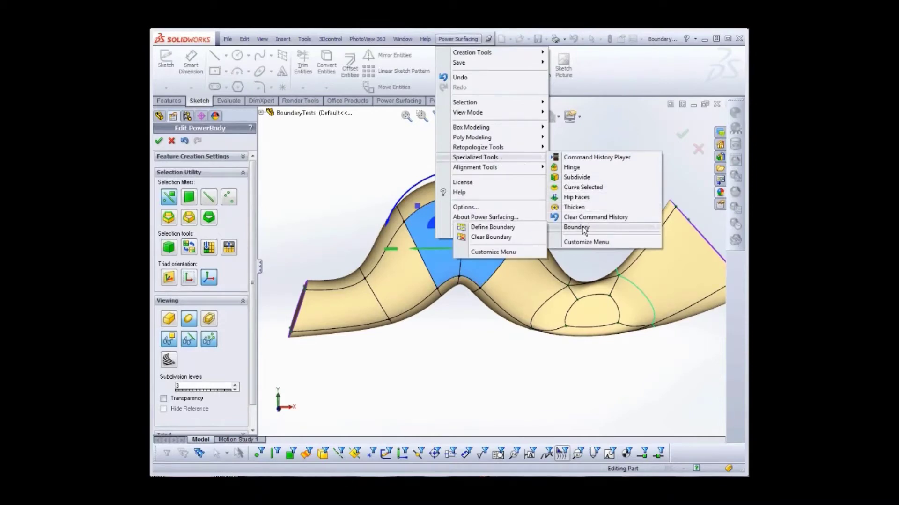
{"action": "left_click", "coordinate": [493, 228]}
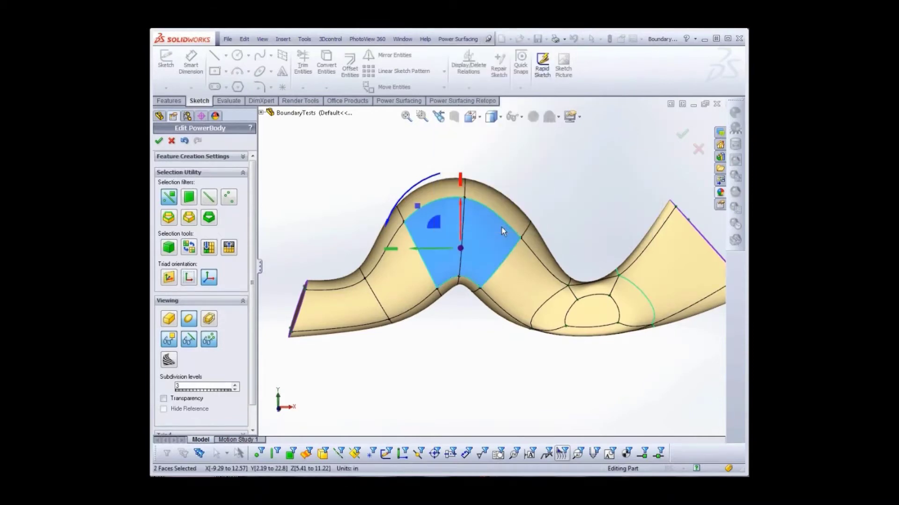
{"action": "left_click", "coordinate": [424, 355]}
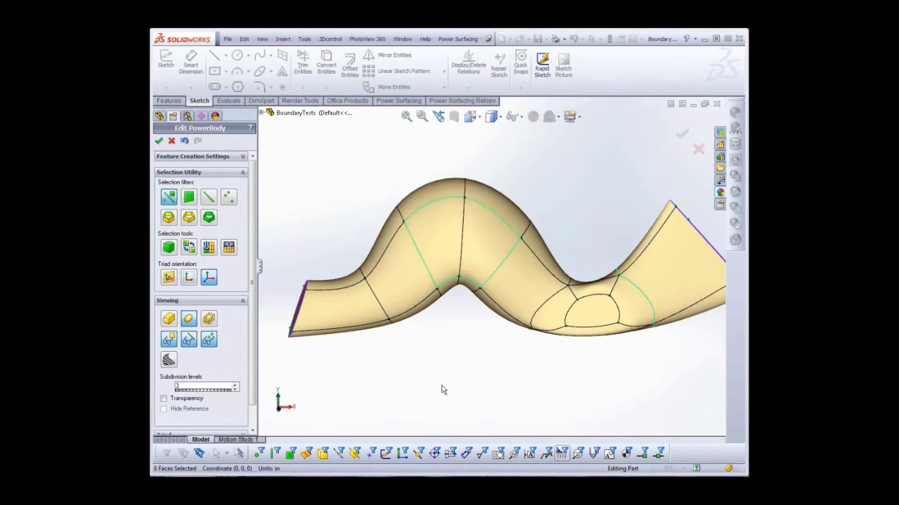
{"action": "left_click", "coordinate": [159, 141]}
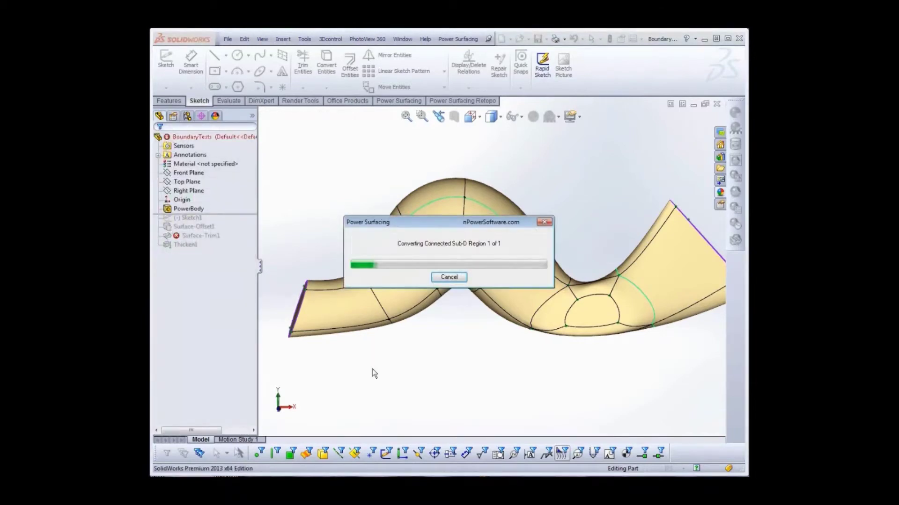
Step: Delete the offset surface together with the trim and thicken features that depend on it
{"action": "right_click", "coordinate": [194, 218]}
{"action": "left_click", "coordinate": [233, 274]}
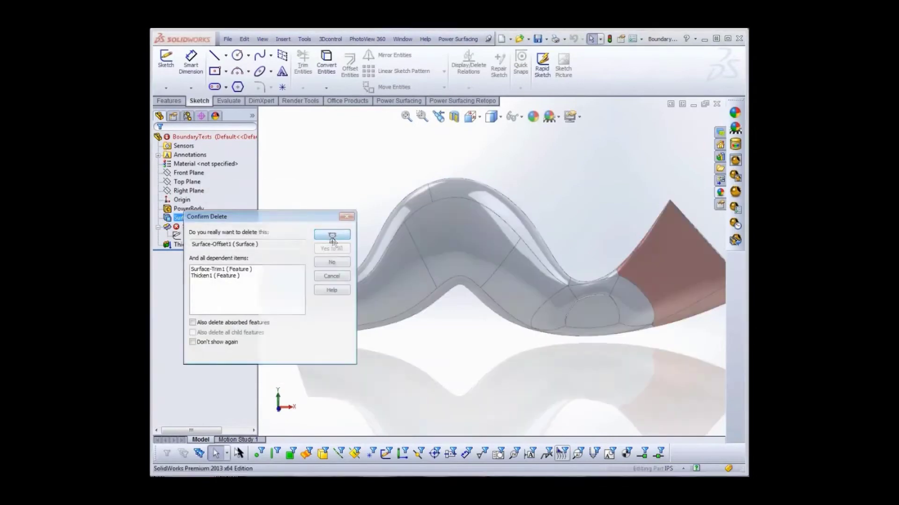
{"action": "left_click", "coordinate": [331, 234]}
Step: Create an offset surface from the bounded front face of the central hump
{"action": "left_click", "coordinate": [283, 40]}
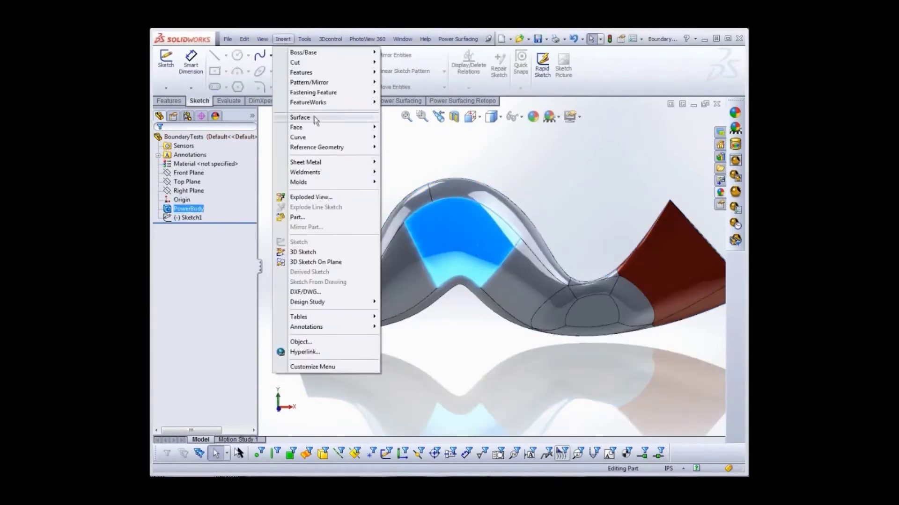
{"action": "mouse_move", "coordinate": [301, 120]}
{"action": "left_click", "coordinate": [407, 208]}
{"action": "left_click", "coordinate": [159, 141]}
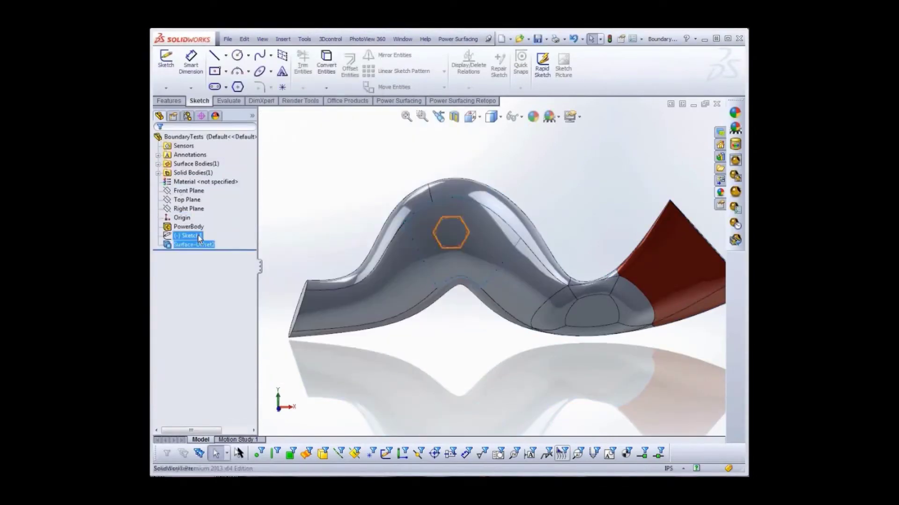
Step: Trim the offset surface with the hexagon sketch, keeping the region inside the hexagon
{"action": "left_click", "coordinate": [283, 39]}
{"action": "left_click", "coordinate": [407, 263]}
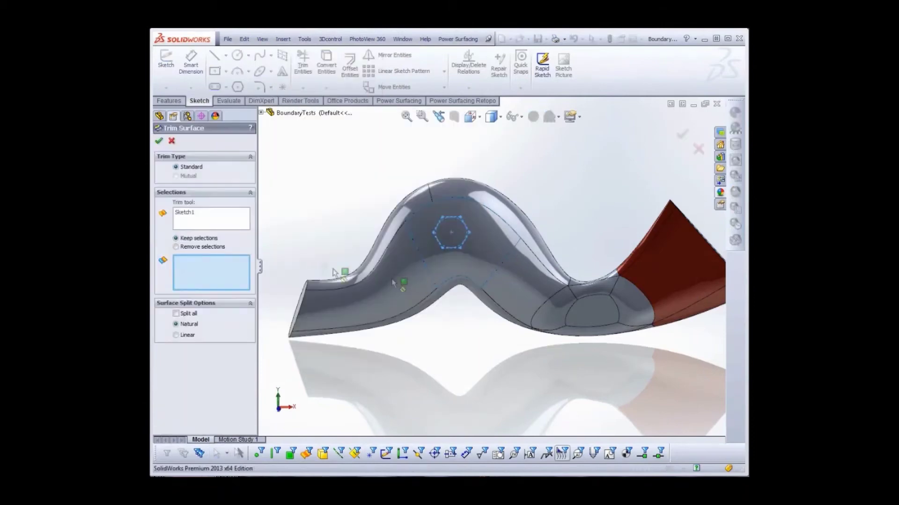
{"action": "left_click", "coordinate": [456, 237]}
{"action": "left_click", "coordinate": [159, 141]}
Step: Thicken the newly trimmed hexagonal surface by 1 in and merge the result with the body
{"action": "left_click", "coordinate": [283, 39]}
{"action": "mouse_move", "coordinate": [354, 54]}
{"action": "left_click", "coordinate": [407, 102]}
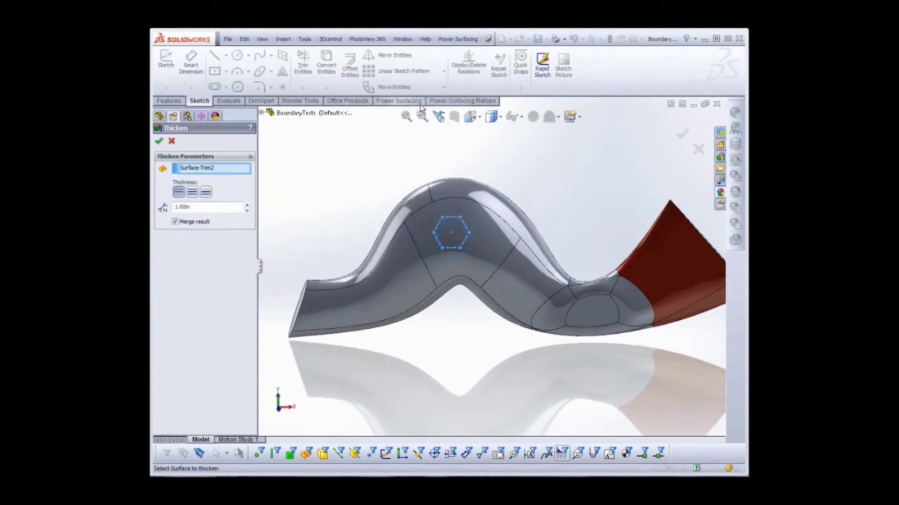
{"action": "left_click", "coordinate": [159, 142]}
{"action": "middle_click_drag", "start_coordinate": [473, 345], "coordinate": [496, 372]}
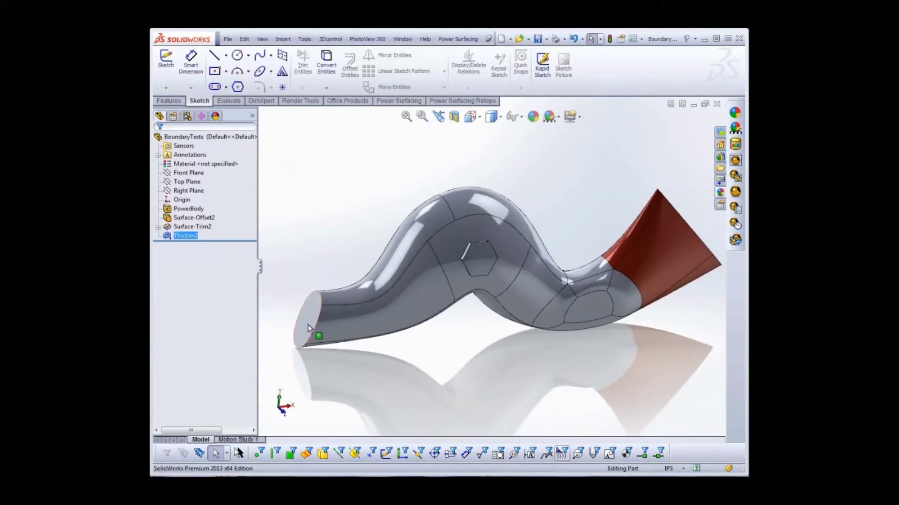
Step: Reopen the PowerBody for editing and extrude the small inset front face next to the flared end outward
{"action": "left_click", "coordinate": [188, 212], "text": "ctrl"}
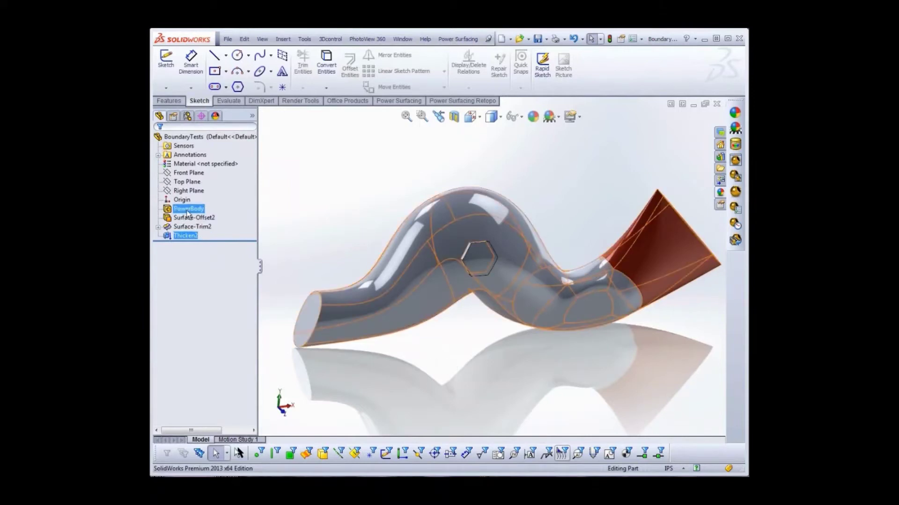
{"action": "left_click", "coordinate": [189, 191]}
{"action": "left_click", "coordinate": [194, 184]}
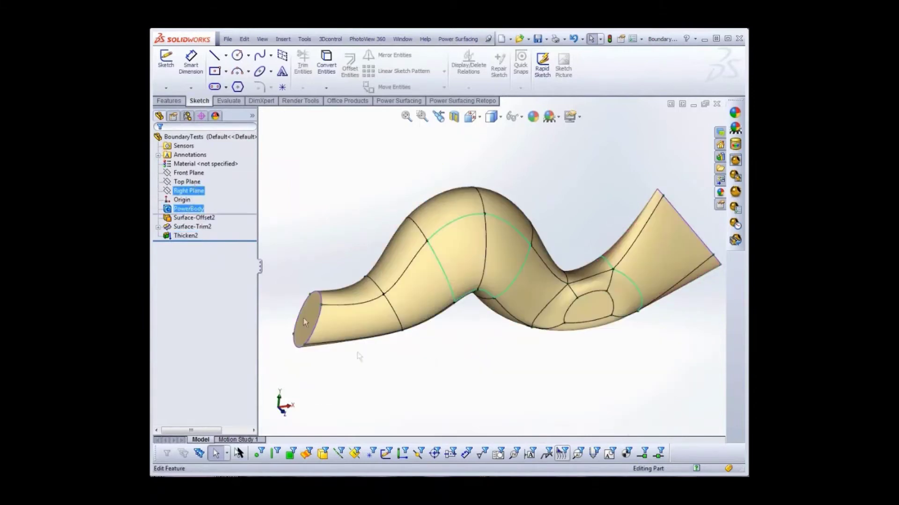
{"action": "left_click", "coordinate": [589, 310]}
{"action": "left_click", "coordinate": [599, 321]}
{"action": "key", "text": "Escape"}
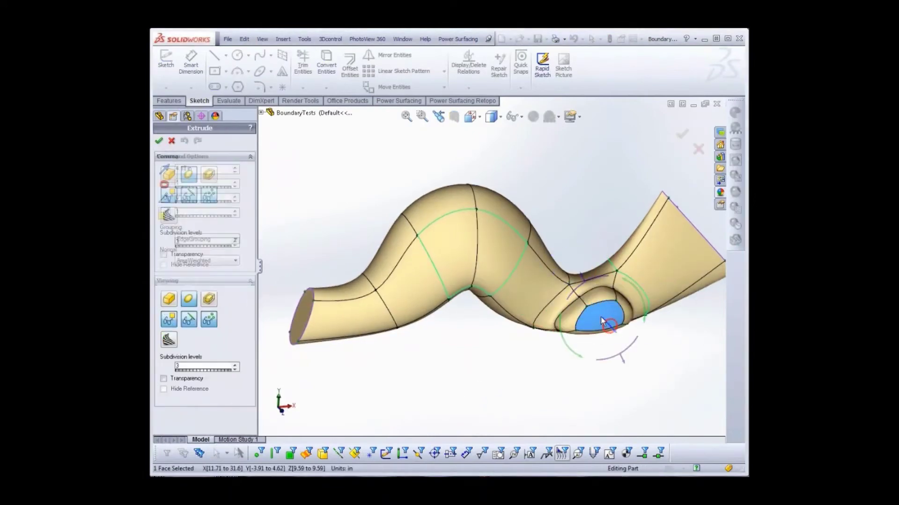
Step: Crease the edges around the extruded face beside the flared end
{"action": "left_click", "coordinate": [599, 321]}
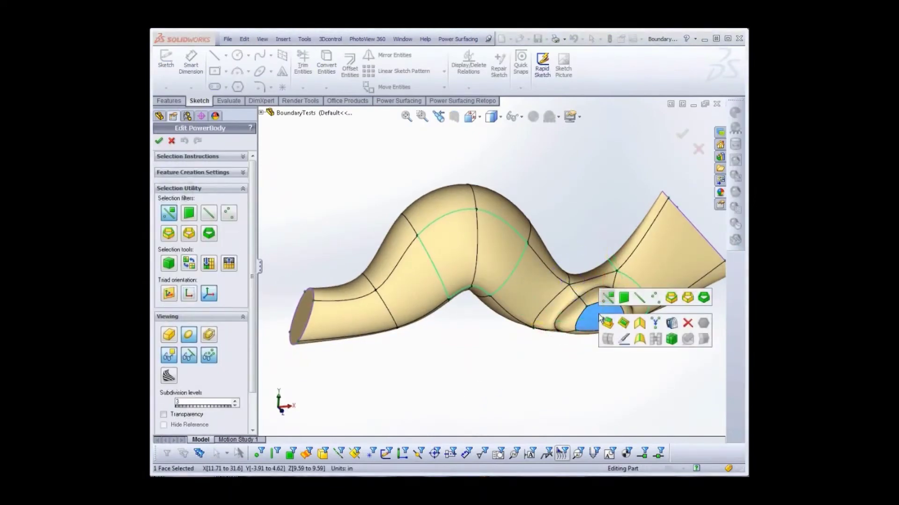
{"action": "left_click", "coordinate": [640, 323]}
{"action": "left_click", "coordinate": [401, 373]}
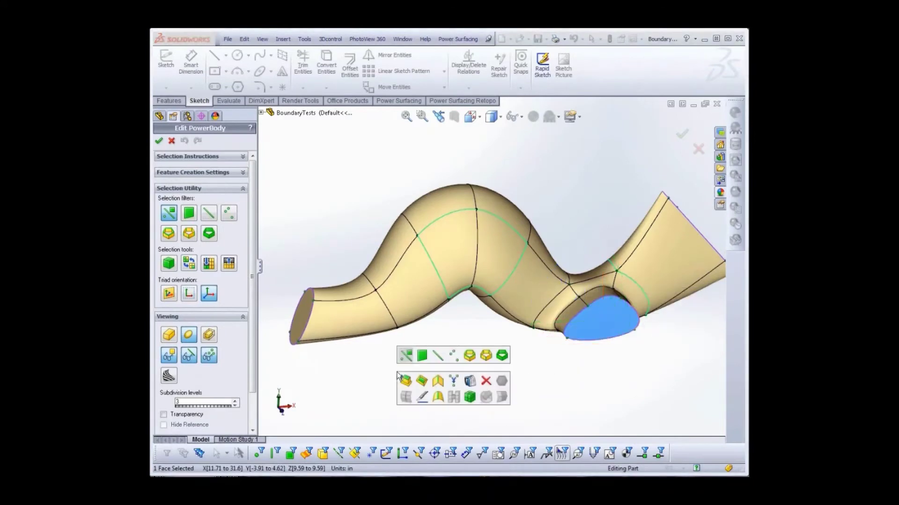
Step: Crease the edges of the underside face at the unflared end of the body
{"action": "middle_click_drag", "start_coordinate": [370, 384], "coordinate": [349, 329]}
{"action": "left_click", "coordinate": [349, 328]}
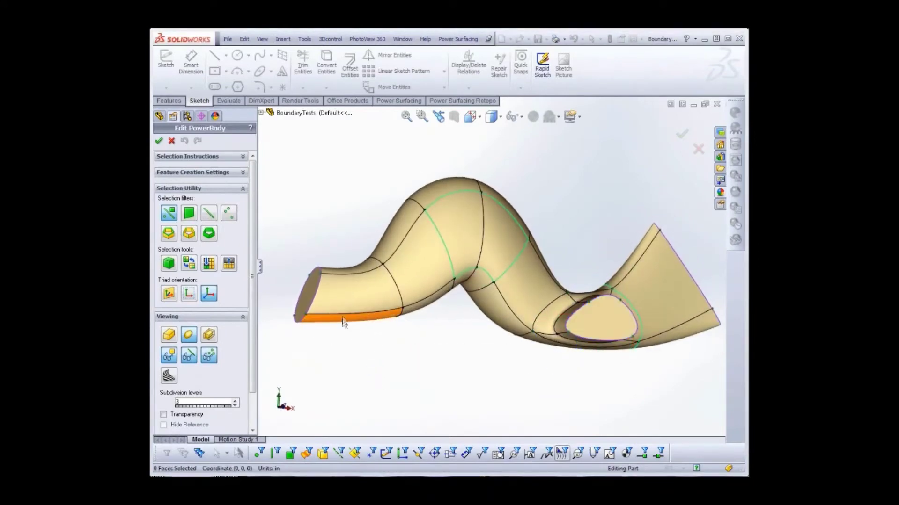
{"action": "left_click", "coordinate": [342, 320]}
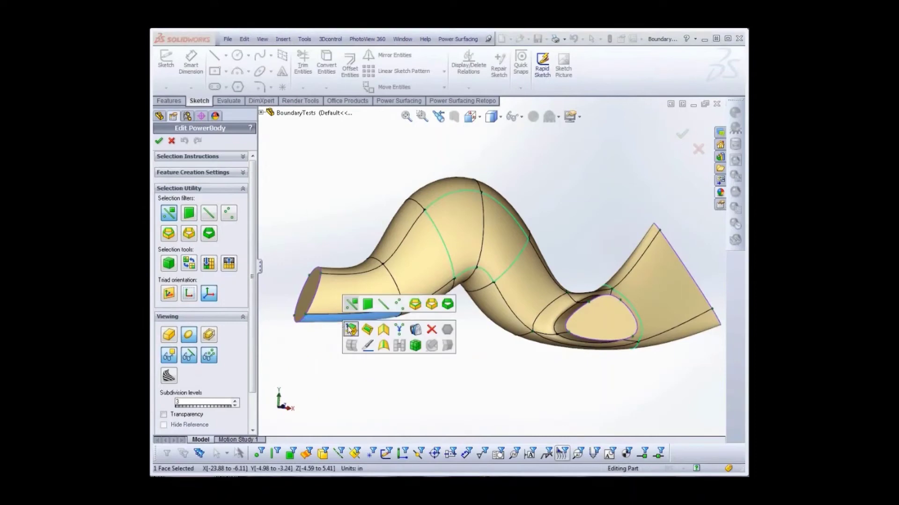
{"action": "left_click", "coordinate": [384, 329]}
Step: Add an offset loop inside the flat face at the unflared end
{"action": "middle_click_drag", "start_coordinate": [475, 401], "coordinate": [339, 336]}
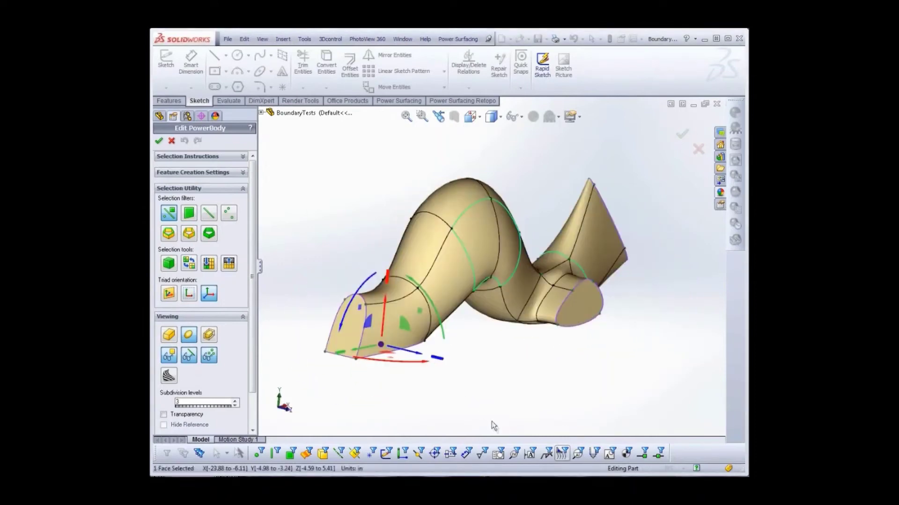
{"action": "left_click", "coordinate": [350, 341]}
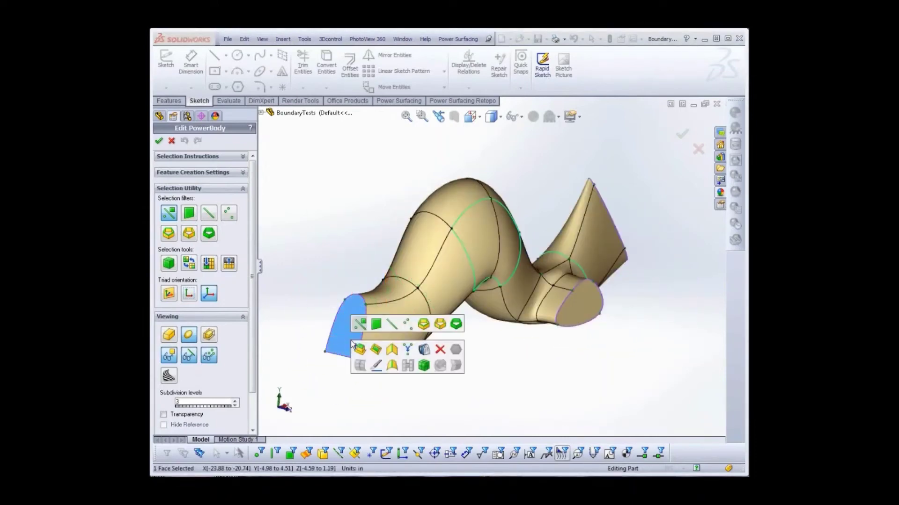
{"action": "left_click", "coordinate": [375, 349]}
Step: Extrude the inner face of the unflared end outward and crease its edges
{"action": "left_click", "coordinate": [355, 333]}
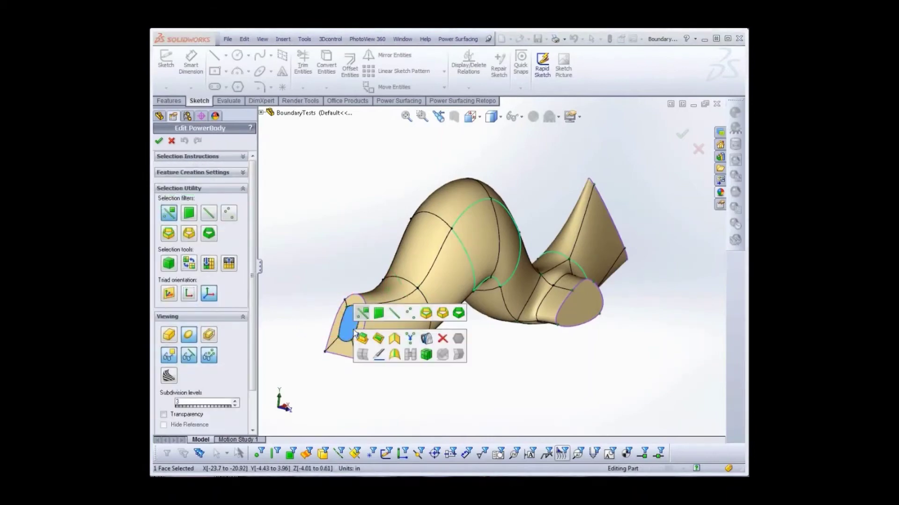
{"action": "left_click", "coordinate": [362, 338]}
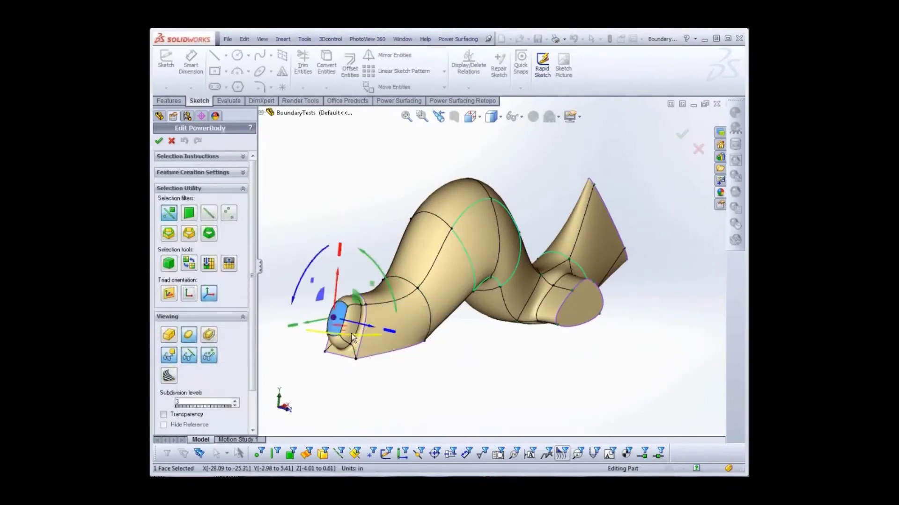
{"action": "left_click", "coordinate": [351, 334]}
{"action": "left_click", "coordinate": [392, 346]}
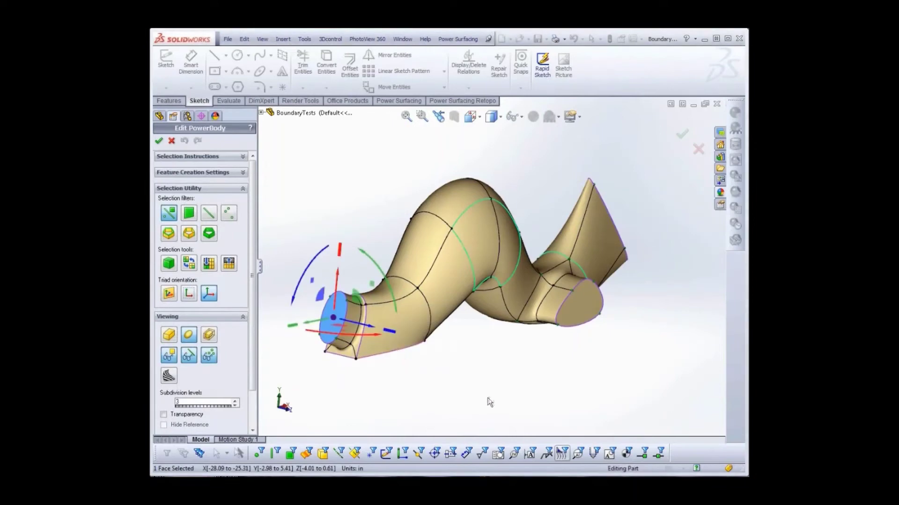
Step: Insert one edge loop around the body between the central hump's boundary and the extruded face, with Preserve Shape enabled
{"action": "middle_click_drag", "start_coordinate": [487, 401], "coordinate": [475, 372]}
{"action": "double_click", "coordinate": [512, 316]}
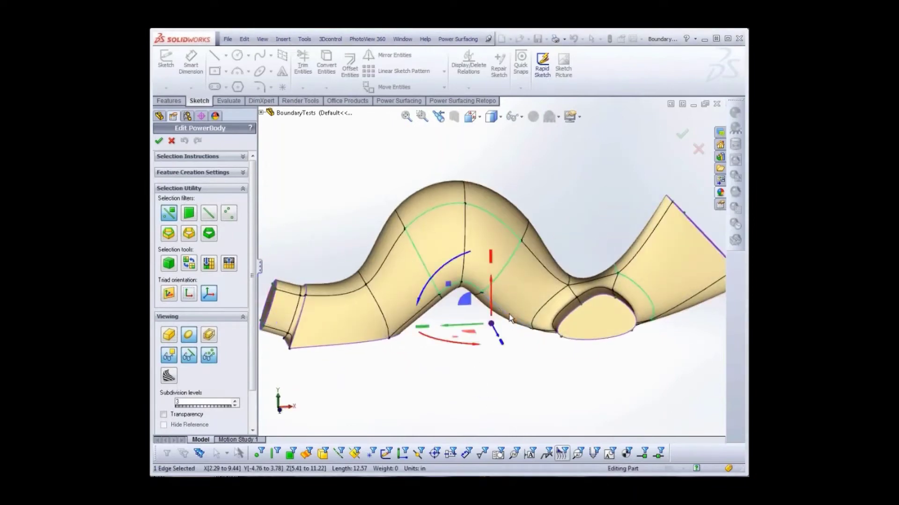
{"action": "double_click", "coordinate": [544, 268]}
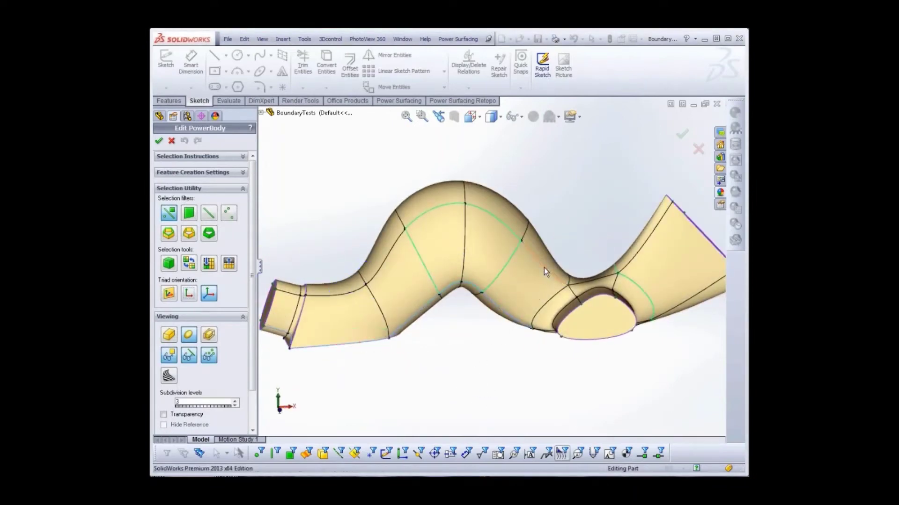
{"action": "right_click", "coordinate": [544, 268]}
{"action": "left_click", "coordinate": [552, 277]}
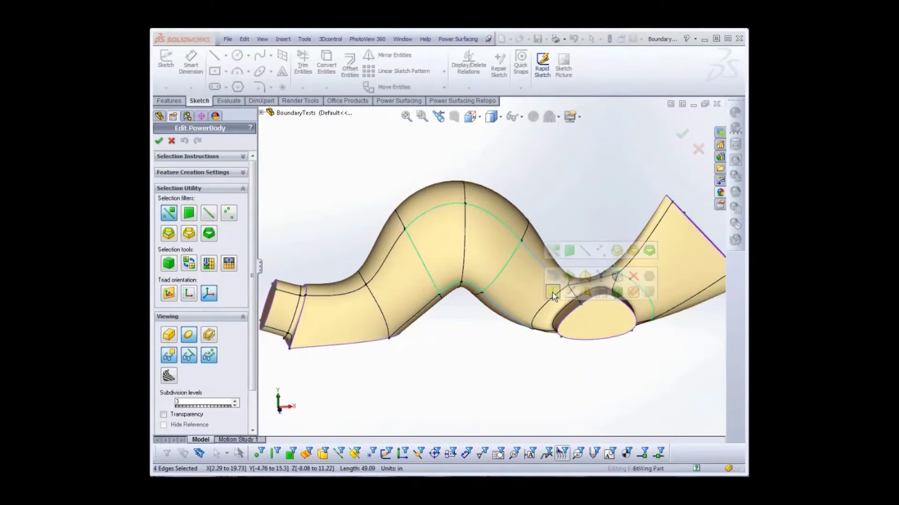
{"action": "left_click", "coordinate": [163, 168]}
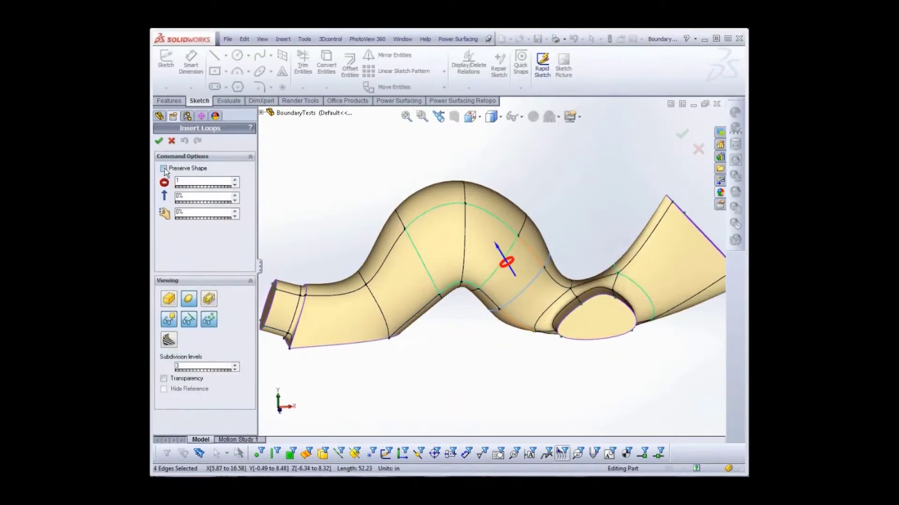
{"action": "left_click", "coordinate": [159, 141]}
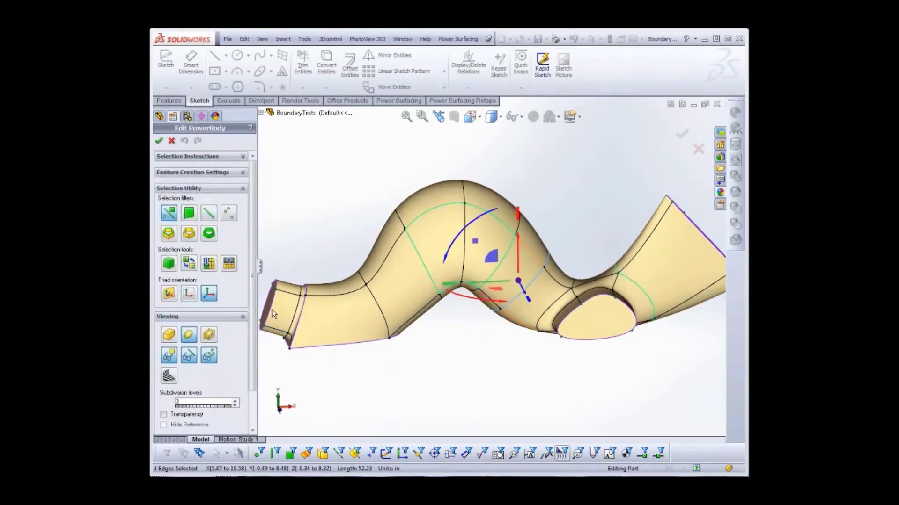
Step: Accept the PowerBody edit and rebuild the dependent offset, trim and thicken features
{"action": "left_click", "coordinate": [159, 141]}
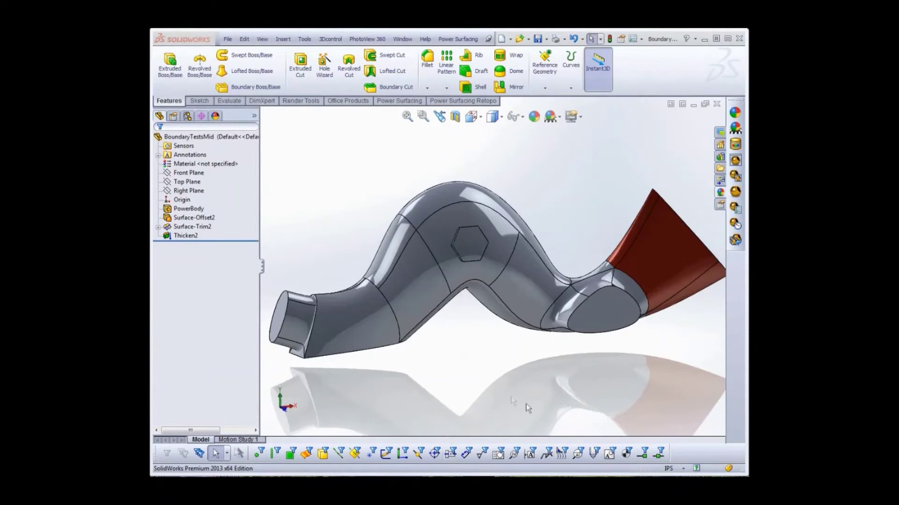
{"action": "mouse_move", "coordinate": [458, 343]}
{"action": "middle_mouse_down"}
{"action": "mouse_move", "coordinate": [443, 392]}
{"action": "mouse_move", "coordinate": [473, 359]}
{"action": "mouse_move", "coordinate": [442, 392]}
{"action": "mouse_move", "coordinate": [458, 341]}
{"action": "middle_mouse_up"}
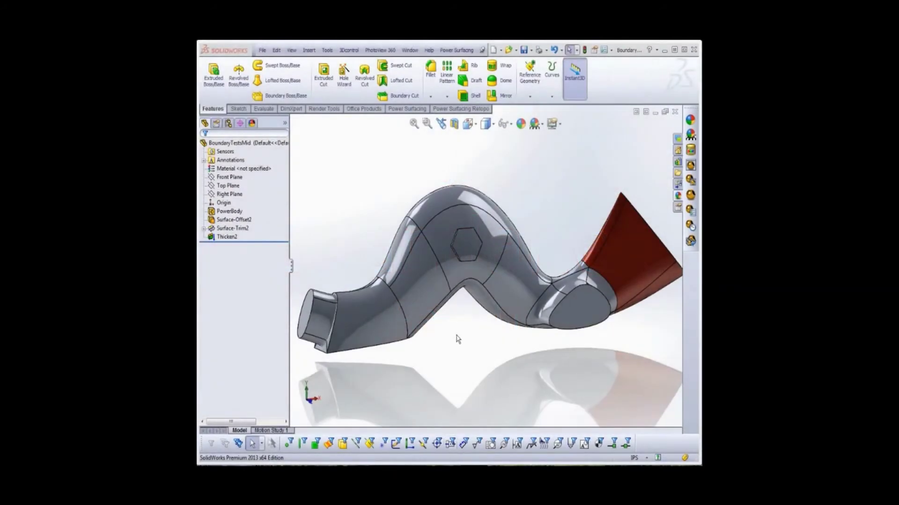
{"action": "middle_click_drag", "start_coordinate": [457, 338], "coordinate": [468, 355]}
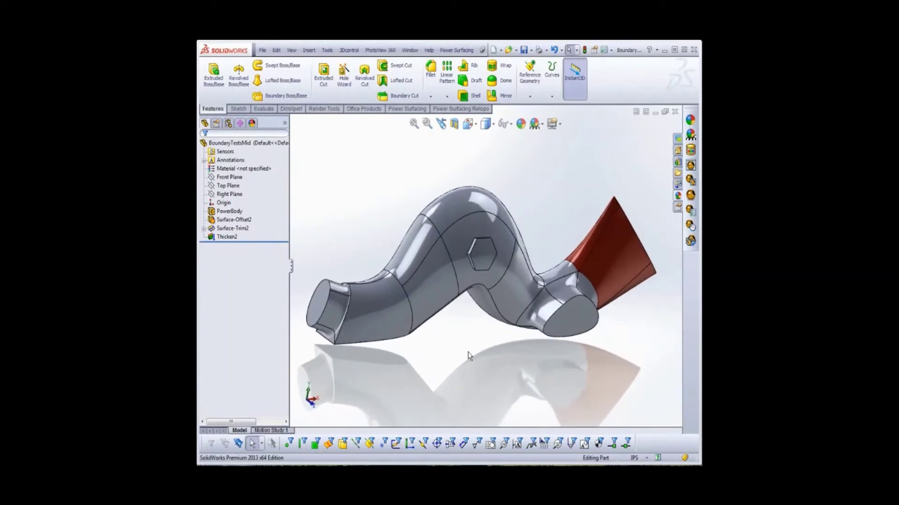
Step: Reopen the PowerBody, undo the inserted loop and the extruded stub on the unflared end, and accept the edit
{"action": "left_click", "coordinate": [231, 212]}
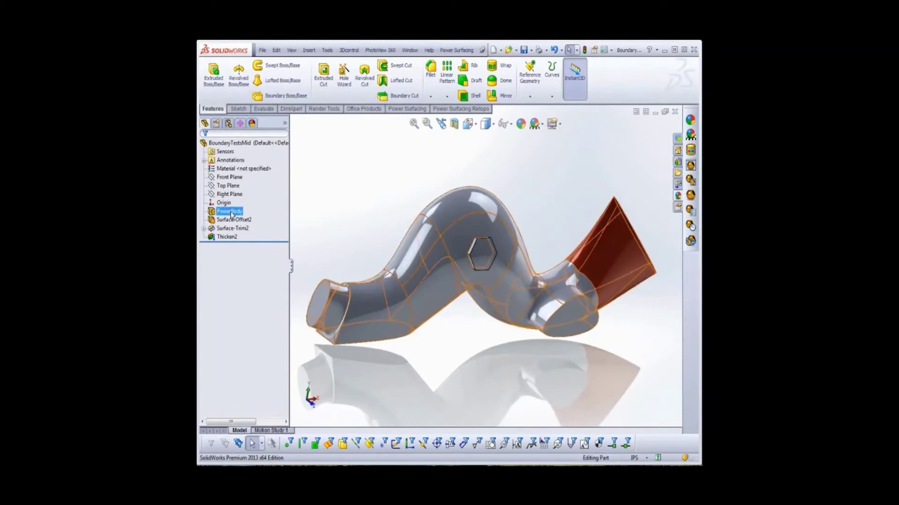
{"action": "right_click", "coordinate": [232, 213]}
{"action": "left_click", "coordinate": [261, 227]}
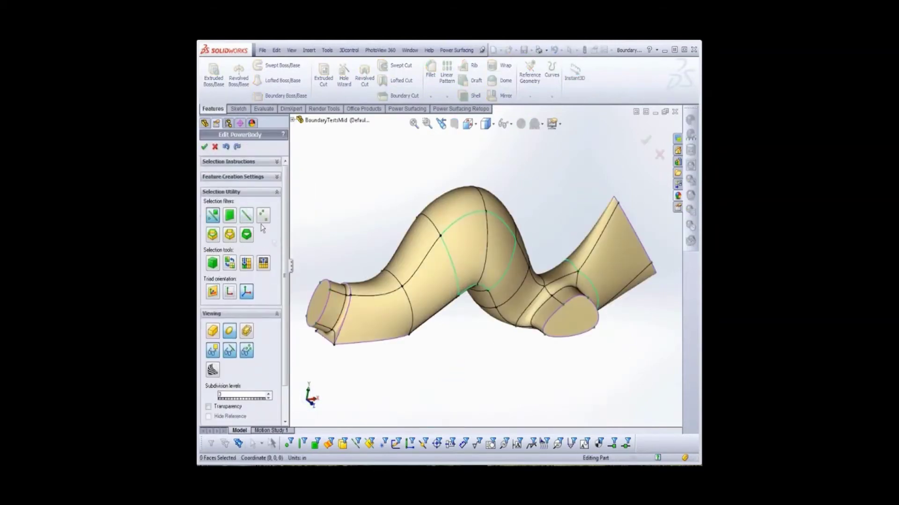
{"action": "left_click", "coordinate": [487, 252]}
{"action": "left_click", "coordinate": [325, 305]}
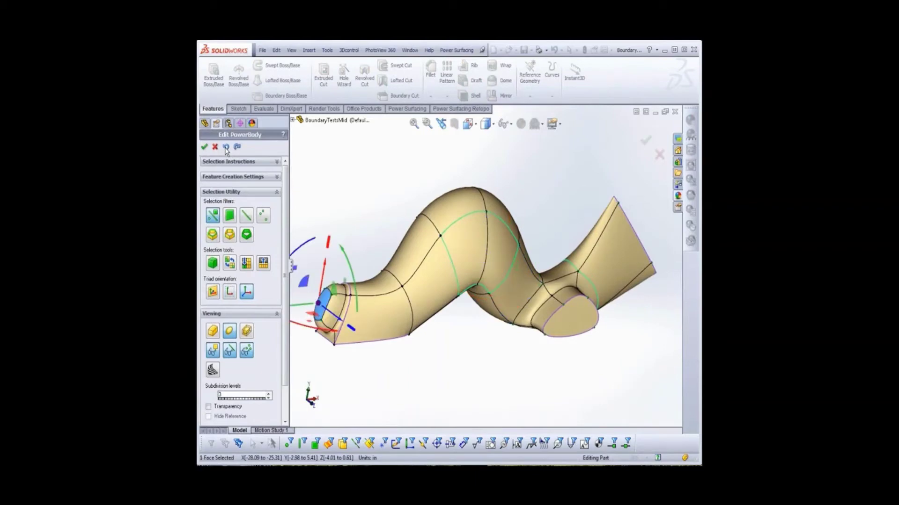
{"action": "left_click", "coordinate": [225, 147]}
{"action": "left_click", "coordinate": [204, 147]}
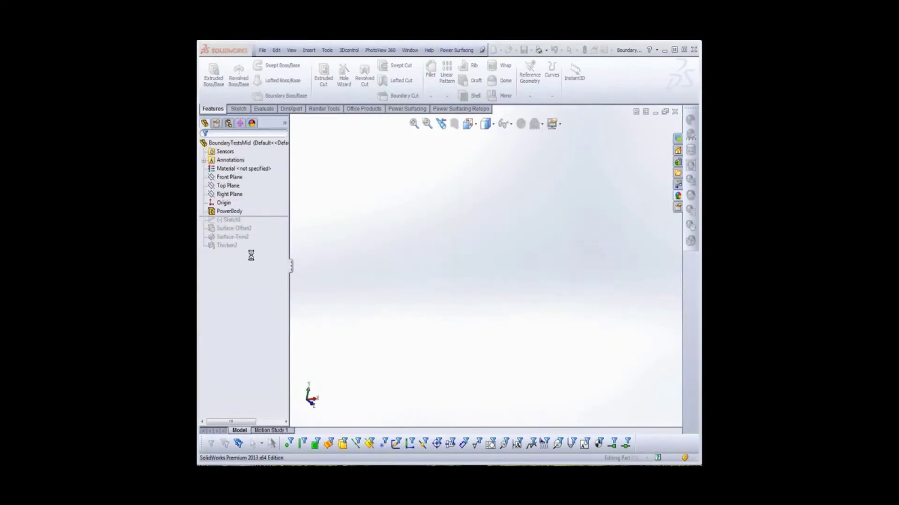
Step: Sketch a circle of about 1.54 in radius on the flat face at the unflared end and close the sketch
{"action": "middle_click_drag", "start_coordinate": [434, 377], "coordinate": [372, 323]}
{"action": "left_click", "coordinate": [370, 317]}
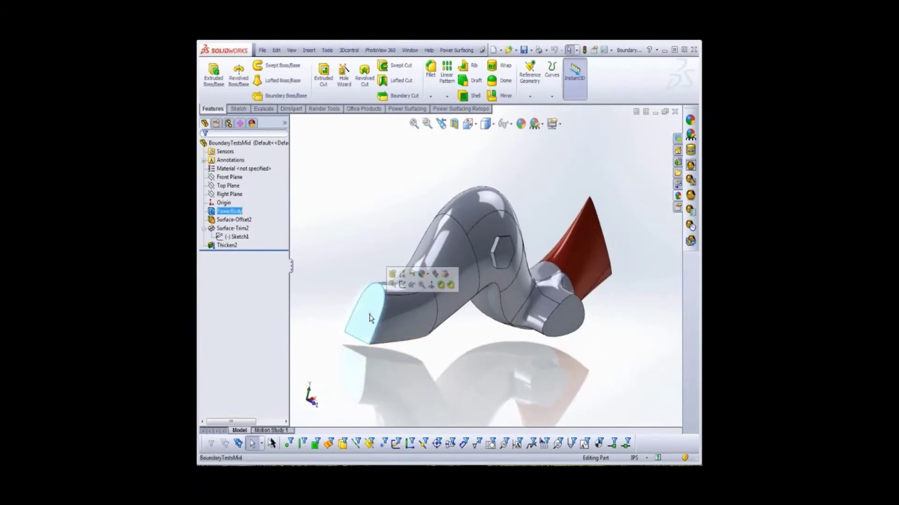
{"action": "left_click", "coordinate": [402, 287]}
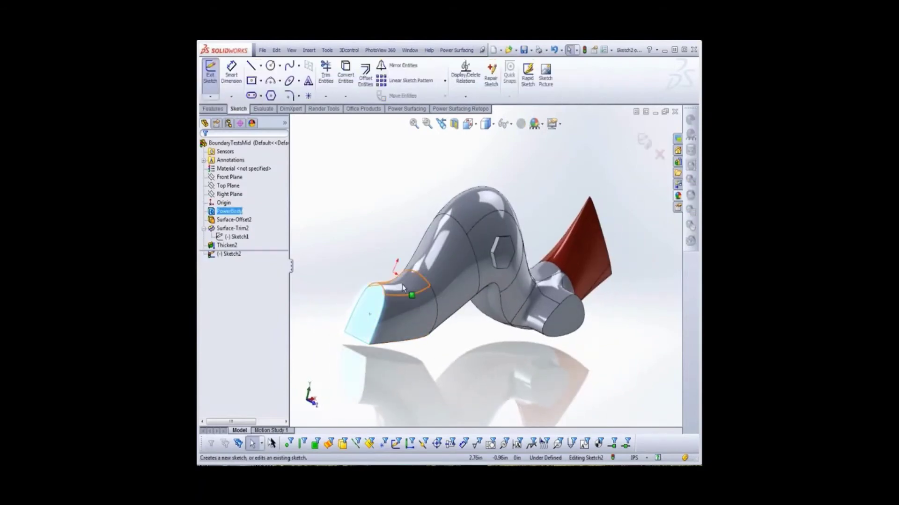
{"action": "left_click", "coordinate": [272, 66]}
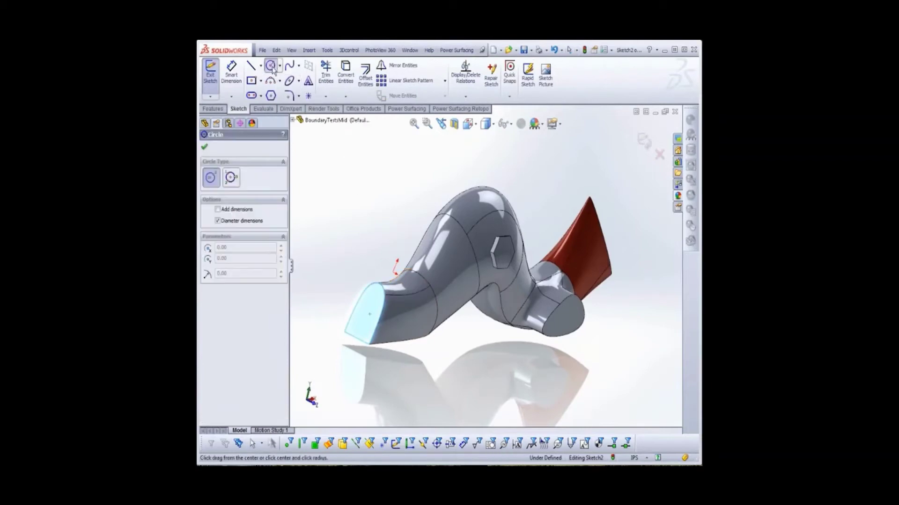
{"action": "left_click", "coordinate": [369, 307]}
{"action": "left_click", "coordinate": [374, 326]}
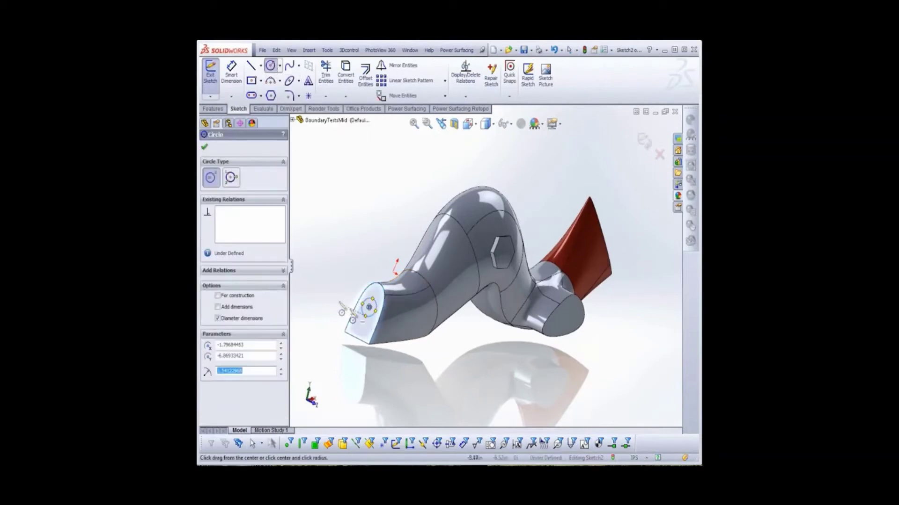
{"action": "left_click", "coordinate": [211, 71]}
Step: Extrude the end-face circle outward 9.03 in as a merged boss with a 9° inward draft
{"action": "left_click", "coordinate": [212, 110]}
{"action": "left_click", "coordinate": [214, 74]}
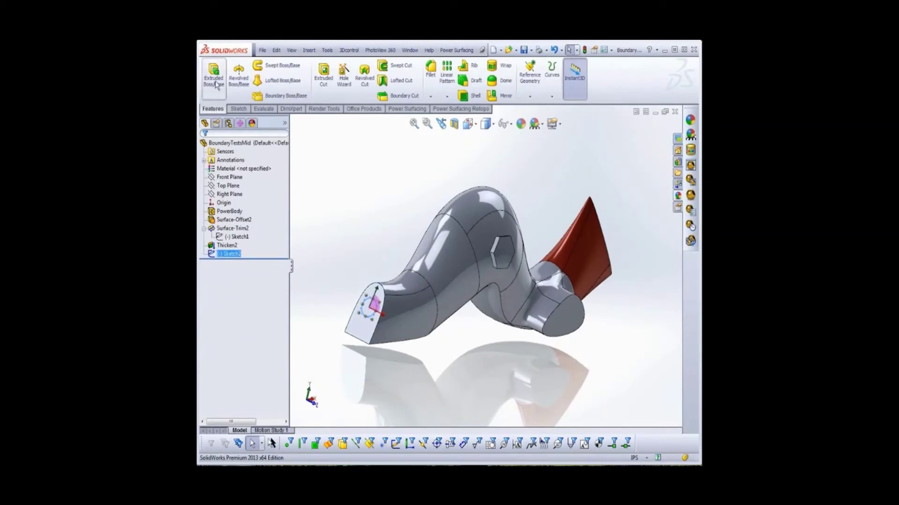
{"action": "left_click", "coordinate": [343, 292]}
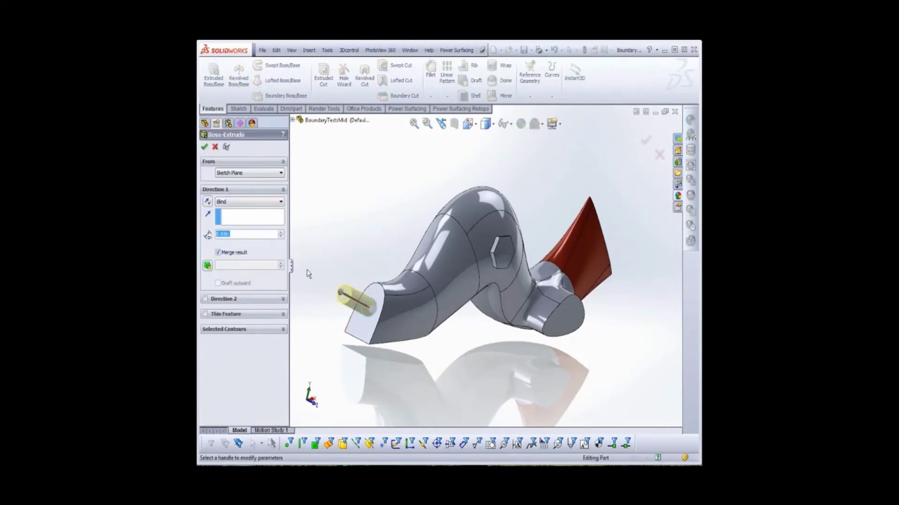
{"action": "left_click", "coordinate": [207, 266]}
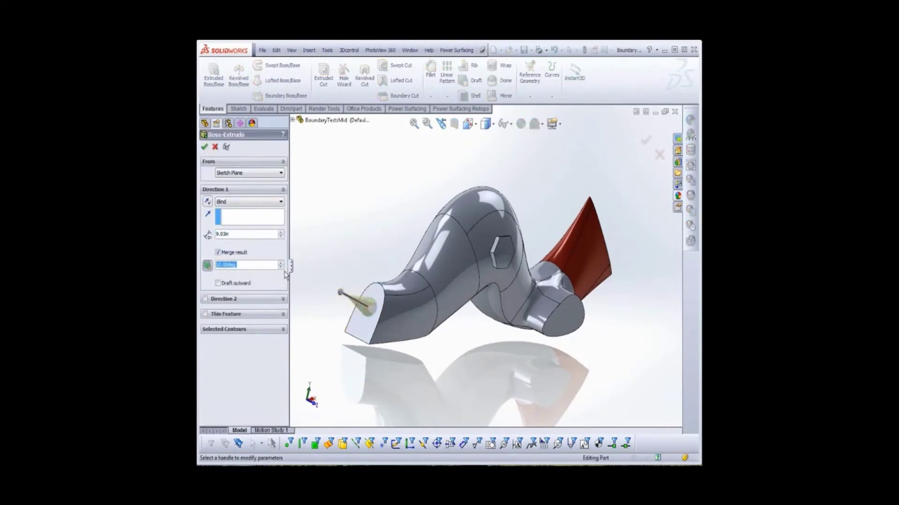
{"action": "left_click", "coordinate": [281, 268]}
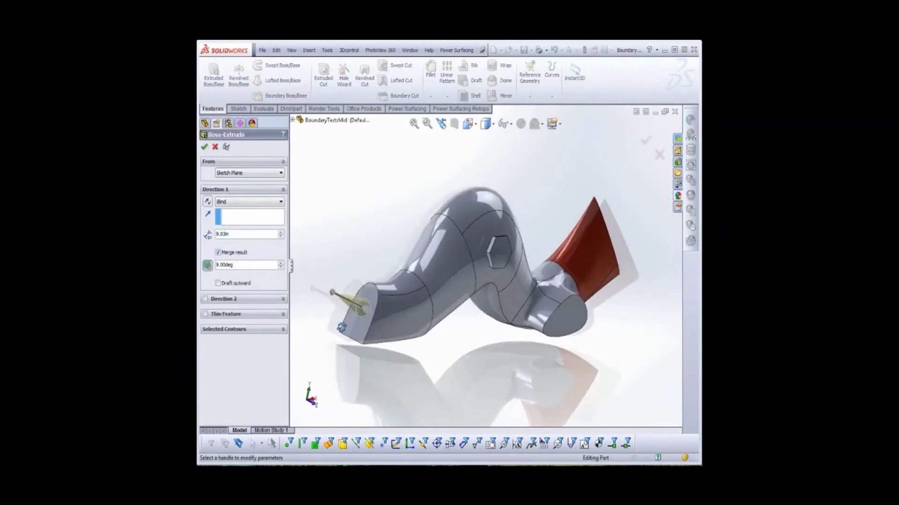
{"action": "left_click", "coordinate": [204, 148]}
Step: Edit the PowerBody, rotate the flat end face at the unflared end to nearly vertical, and accept the edit
{"action": "middle_click_drag", "start_coordinate": [330, 217], "coordinate": [357, 213]}
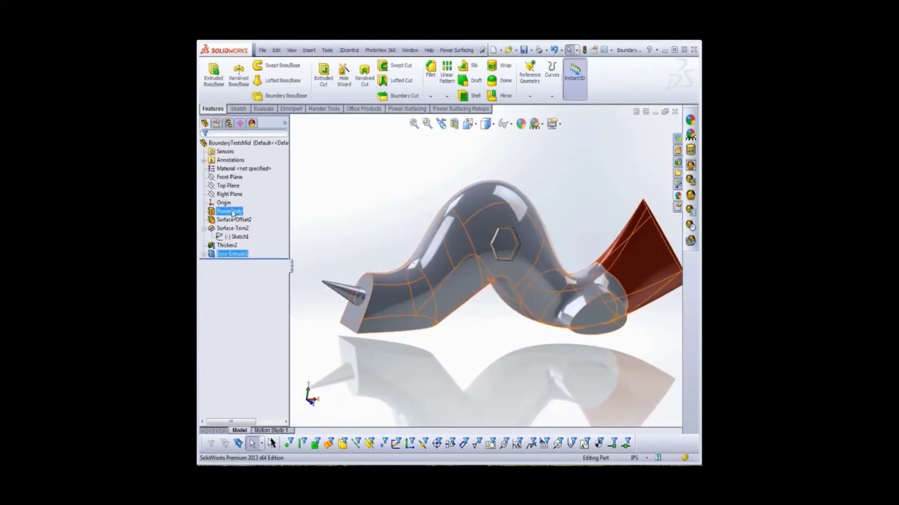
{"action": "double_click", "coordinate": [244, 211]}
{"action": "left_click", "coordinate": [356, 305]}
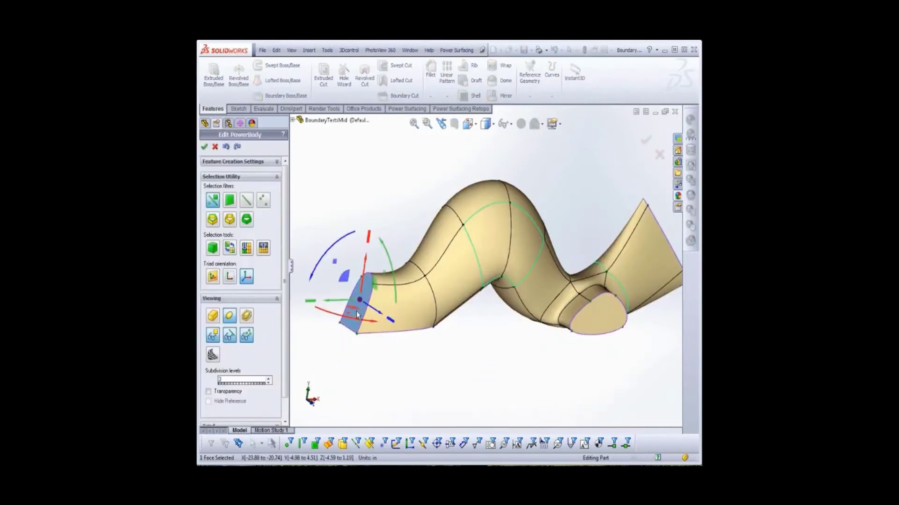
{"action": "left_click_drag", "start_coordinate": [328, 255], "coordinate": [312, 278]}
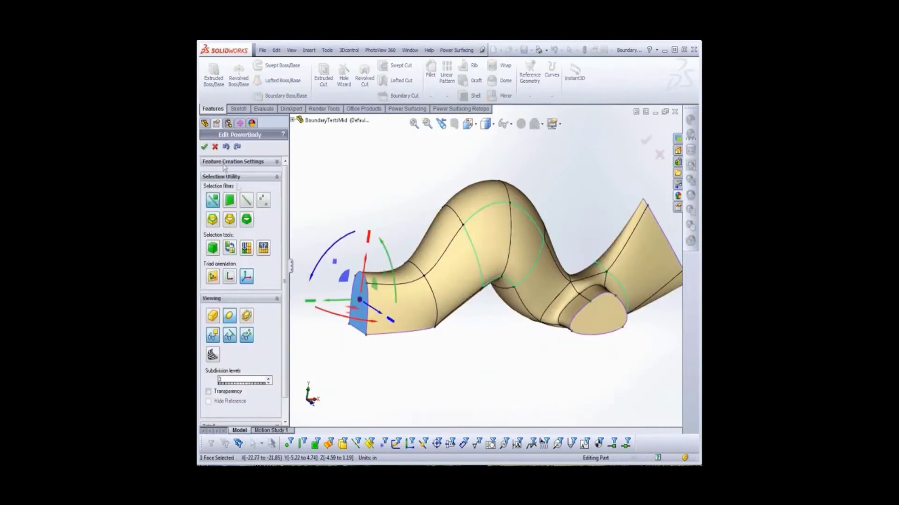
{"action": "left_click", "coordinate": [204, 147]}
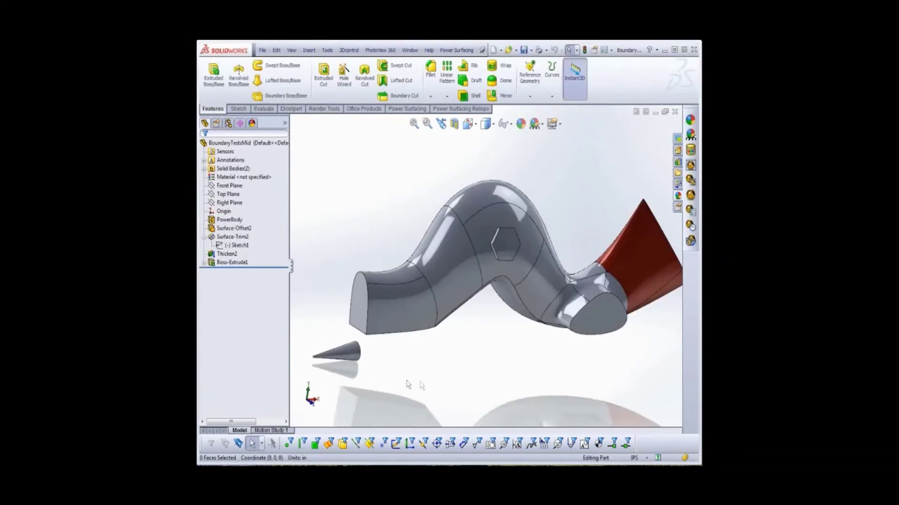
{"action": "mouse_move", "coordinate": [459, 381]}
{"action": "middle_mouse_down"}
{"action": "mouse_move", "coordinate": [435, 350]}
{"action": "mouse_move", "coordinate": [465, 362]}
{"action": "mouse_move", "coordinate": [468, 377]}
{"action": "middle_mouse_up"}
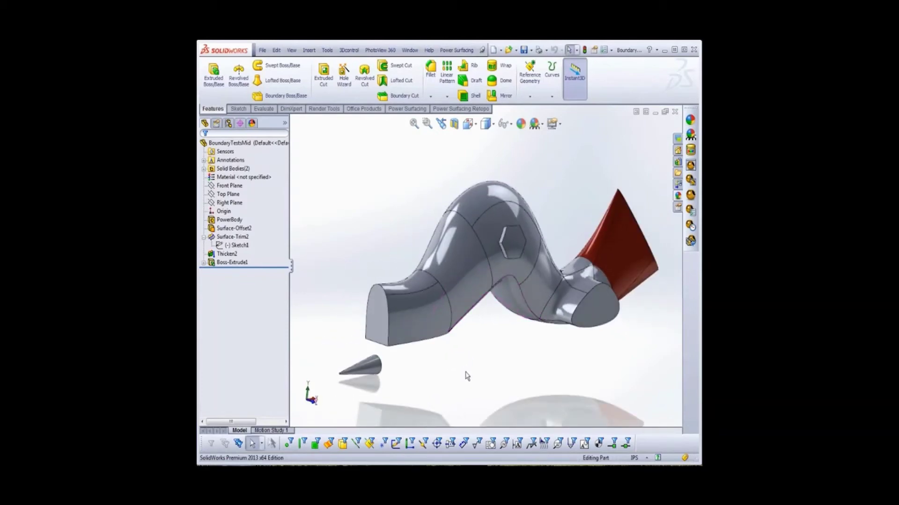
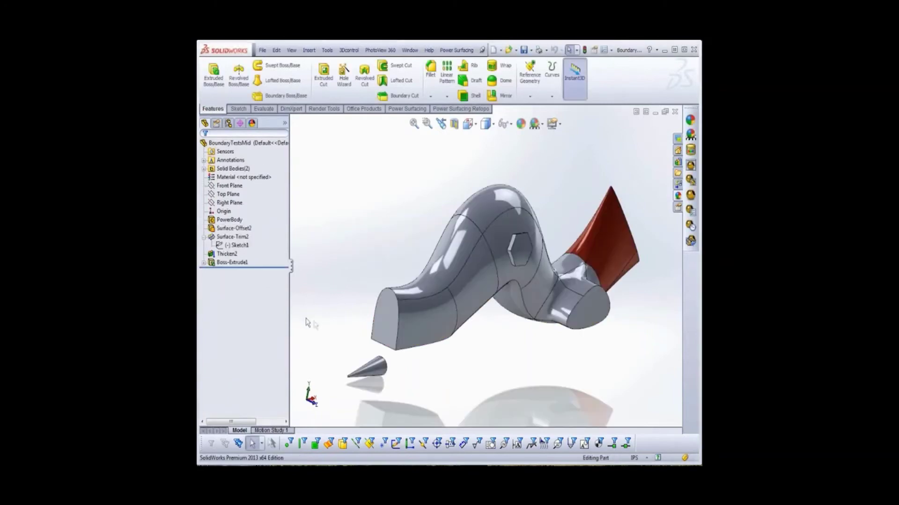
Step: Reopen the tapered boss's sketch and draw two construction lines joining an interior point to the end face's two upper vertices
{"action": "middle_click_drag", "start_coordinate": [366, 333], "coordinate": [307, 285]}
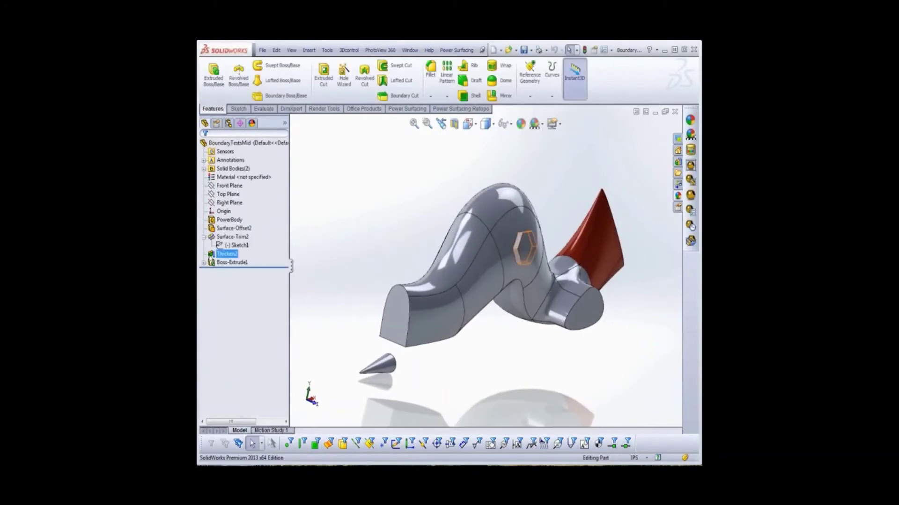
{"action": "left_click", "coordinate": [204, 263]}
{"action": "left_click", "coordinate": [234, 271]}
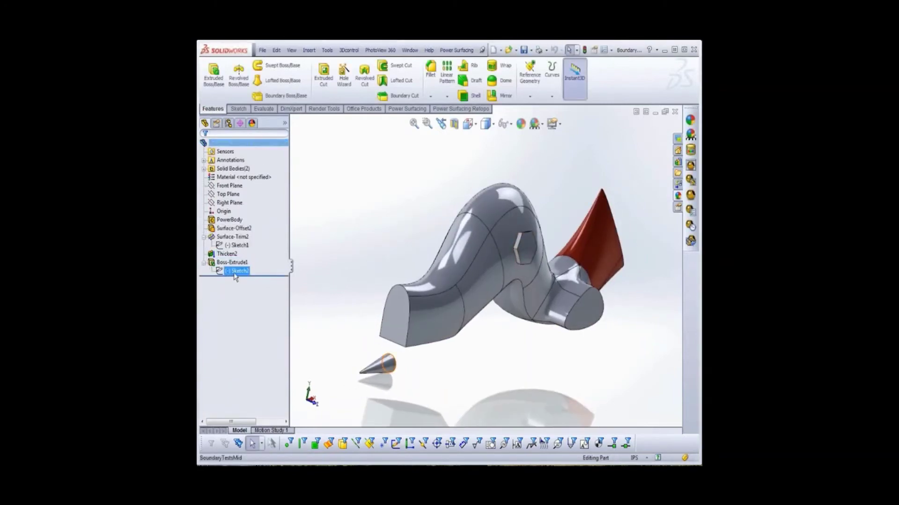
{"action": "left_click", "coordinate": [239, 247]}
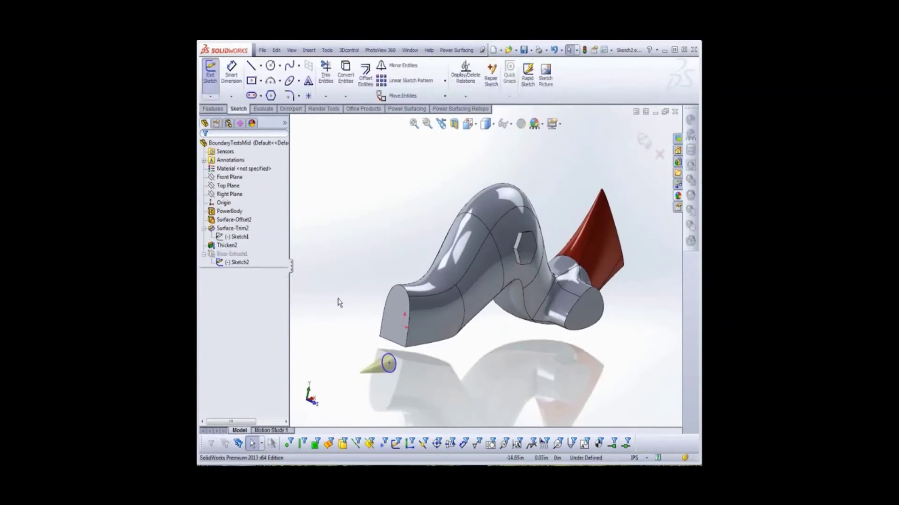
{"action": "scroll", "coordinate": [398, 311], "scroll_direction": "down", "scroll_amount": 3}
{"action": "scroll", "coordinate": [396, 276], "scroll_direction": "down", "scroll_amount": 3}
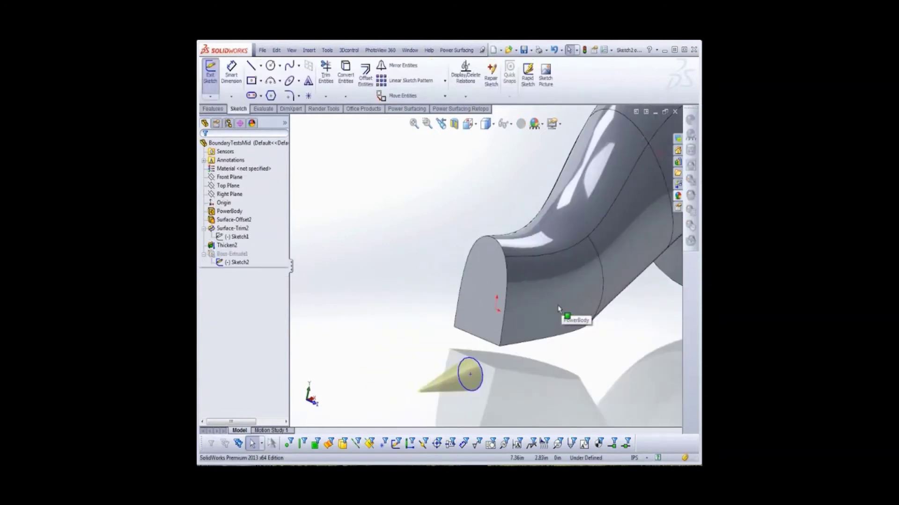
{"action": "left_click", "coordinate": [251, 65]}
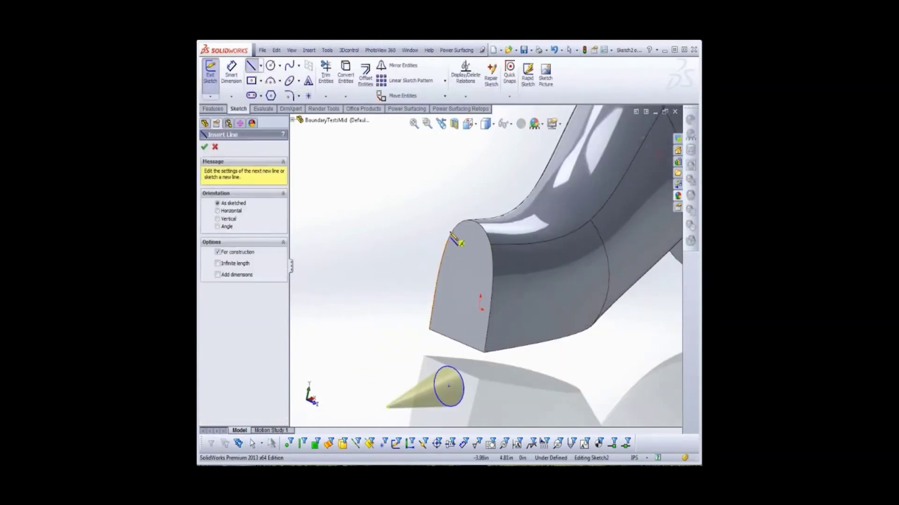
{"action": "left_click", "coordinate": [459, 274]}
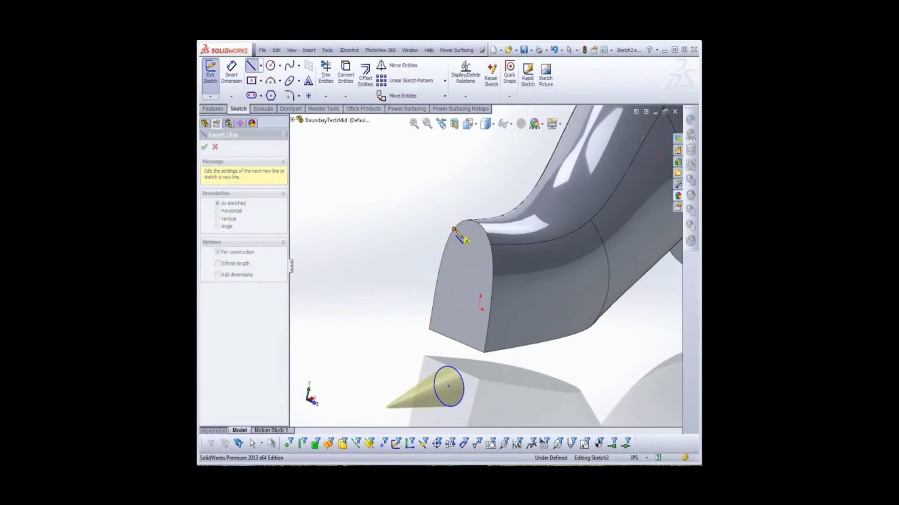
{"action": "left_click", "coordinate": [490, 244]}
{"action": "right_click", "coordinate": [473, 240]}
{"action": "left_click", "coordinate": [491, 263]}
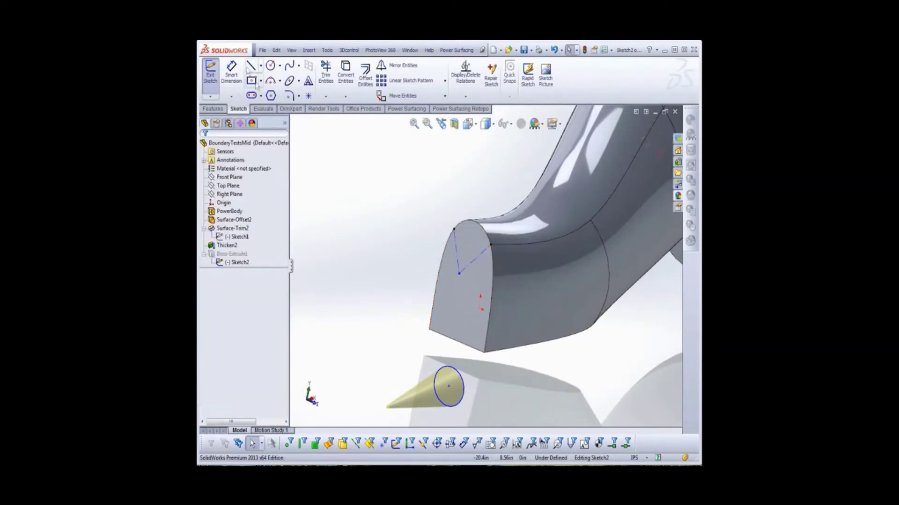
Step: Add construction lines from the shared interior point to the face's two lower corners and make all four lines equal
{"action": "left_click", "coordinate": [260, 65]}
{"action": "left_click", "coordinate": [272, 88]}
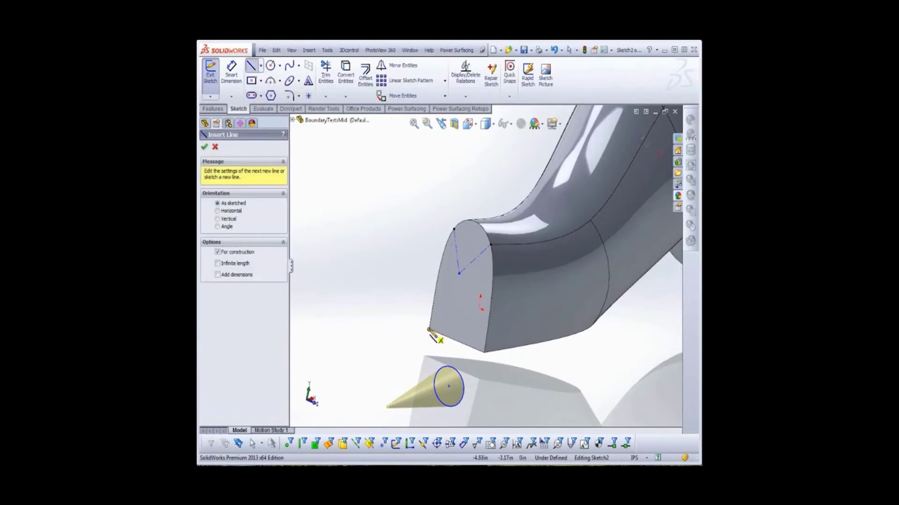
{"action": "left_click", "coordinate": [429, 328]}
{"action": "left_click", "coordinate": [484, 352]}
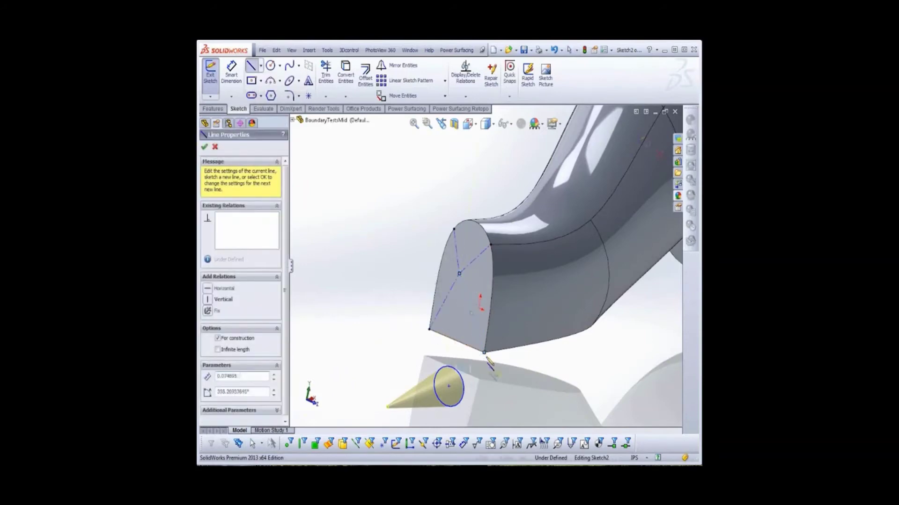
{"action": "right_click", "coordinate": [492, 280]}
{"action": "left_click", "coordinate": [513, 287]}
{"action": "left_click", "coordinate": [466, 257]}
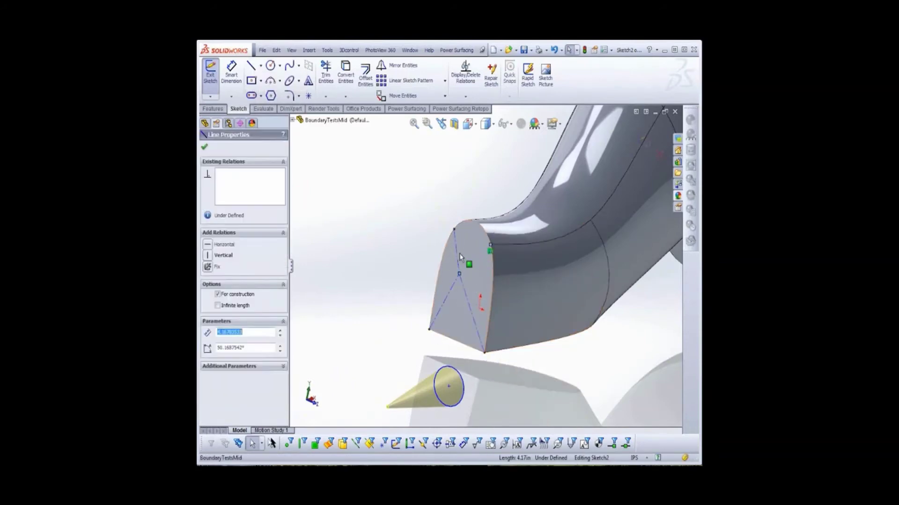
{"action": "key", "text": "ctrl+a"}
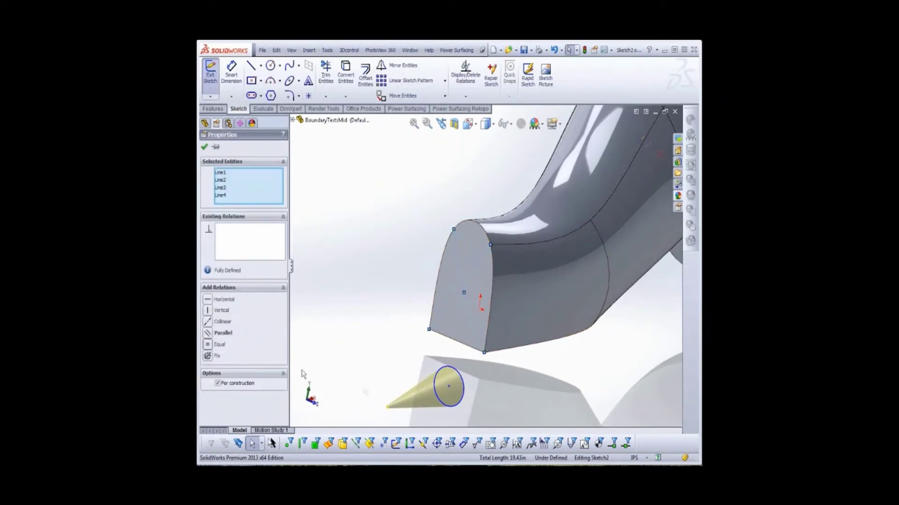
Step: Merge the circle's centre with the construction lines' common point and exit the sketch to rebuild the tapered boss
{"action": "left_click", "coordinate": [448, 387]}
{"action": "left_click", "coordinate": [464, 294], "text": "ctrl"}
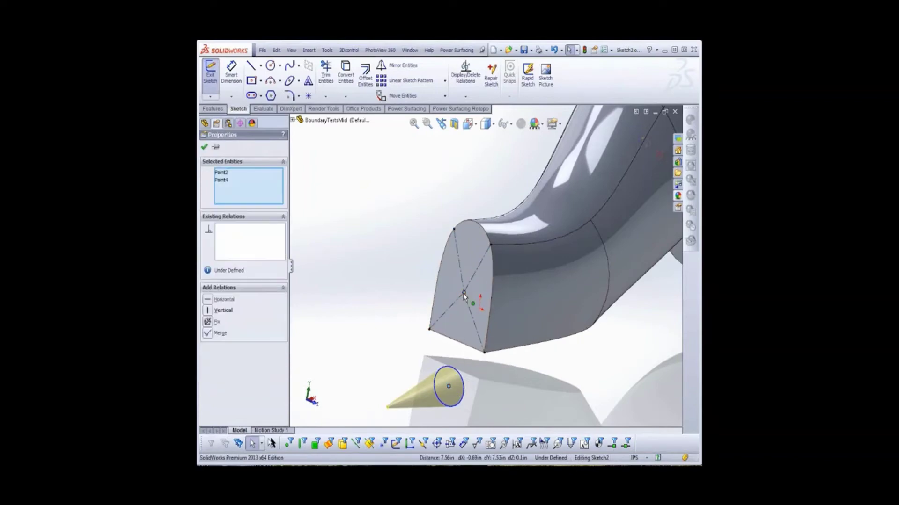
{"action": "left_click", "coordinate": [207, 333]}
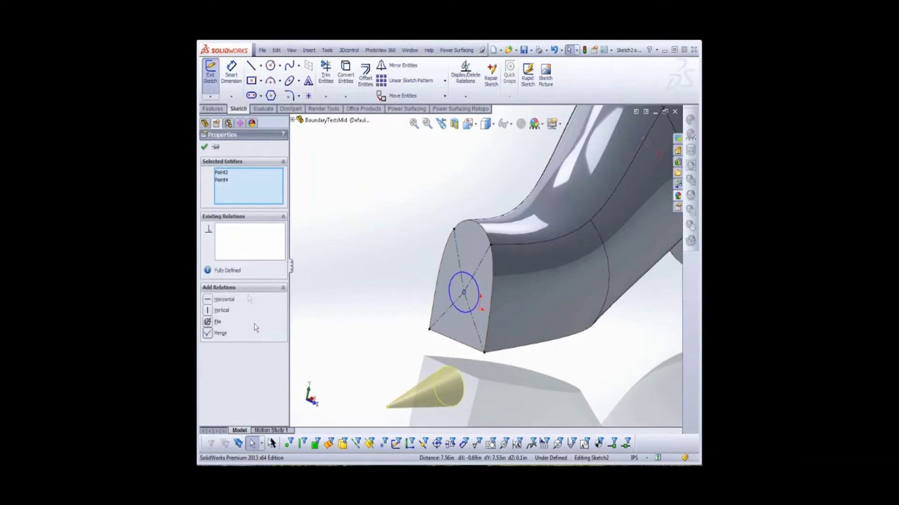
{"action": "left_click", "coordinate": [204, 147]}
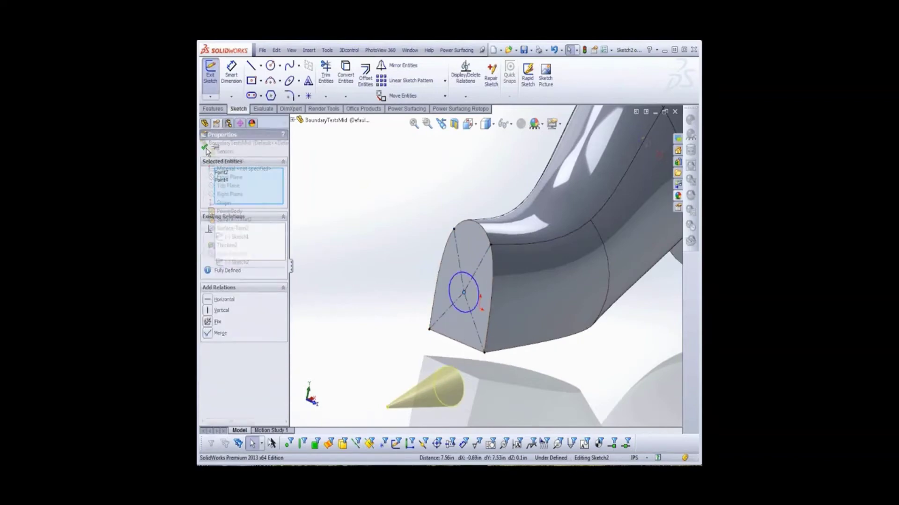
{"action": "left_click", "coordinate": [210, 83]}
Step: Edit the PowerBody again, tilt the end face so its lower edge swings outward, and accept the edit
{"action": "left_click", "coordinate": [230, 211]}
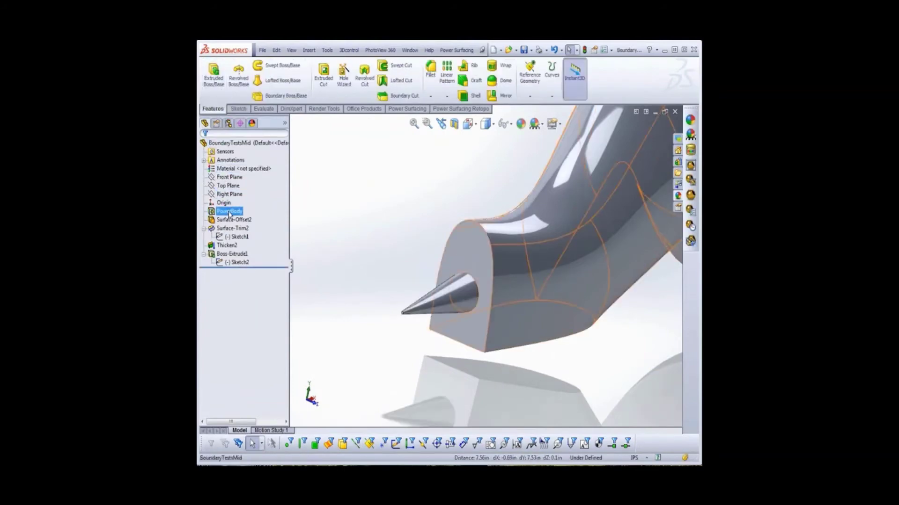
{"action": "left_click", "coordinate": [232, 190]}
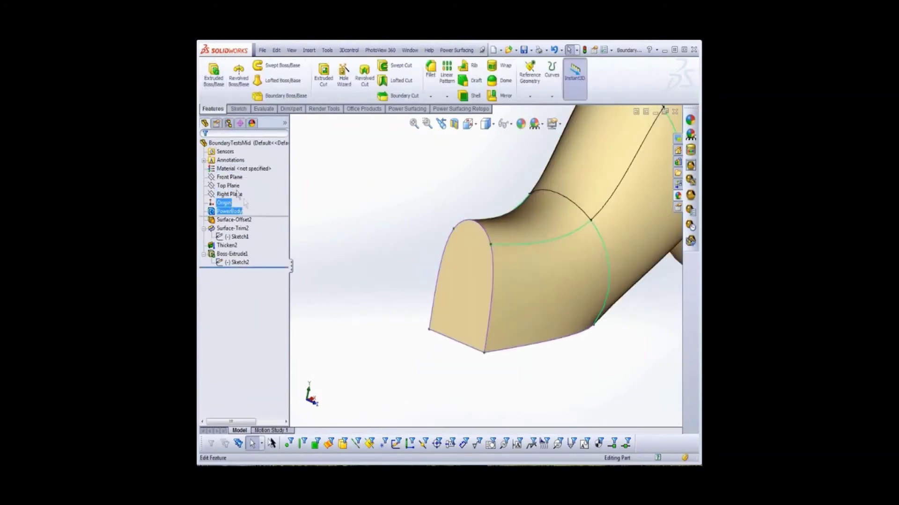
{"action": "left_click", "coordinate": [443, 302]}
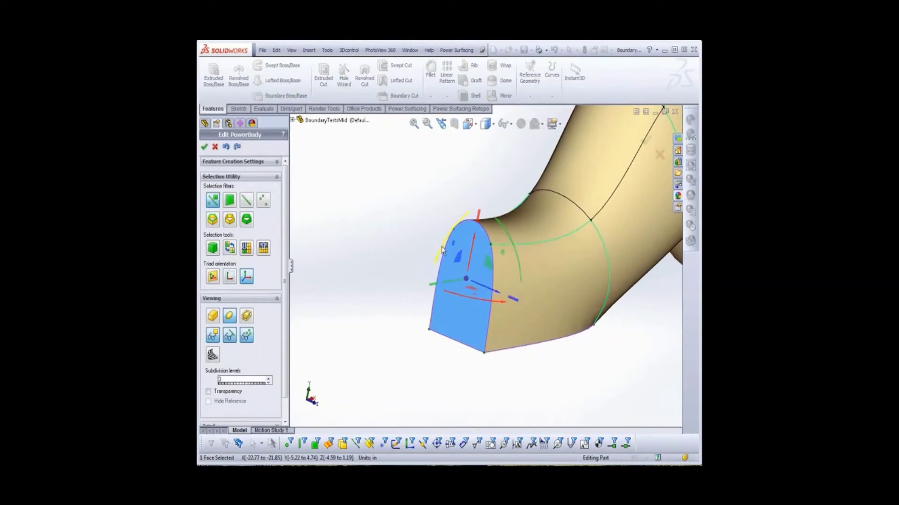
{"action": "left_click_drag", "start_coordinate": [442, 251], "coordinate": [453, 229]}
{"action": "left_click", "coordinate": [204, 147]}
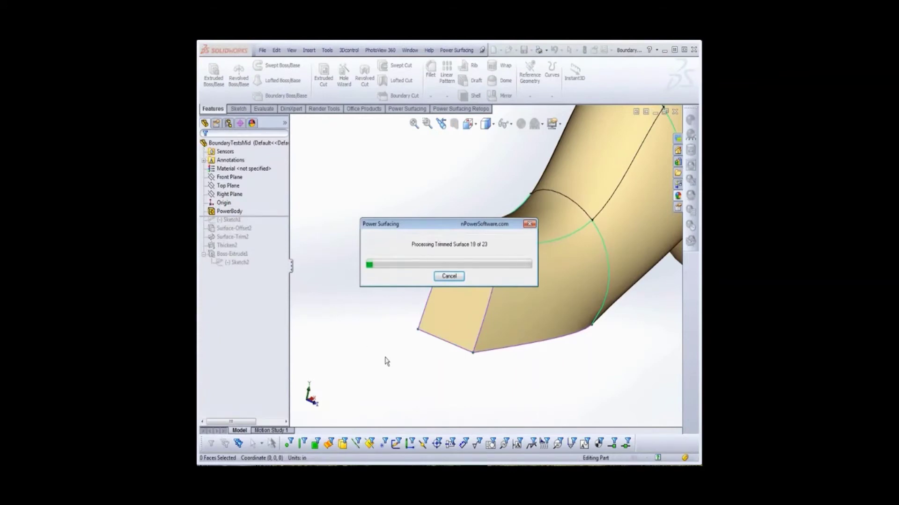
{"action": "key", "text": "f"}
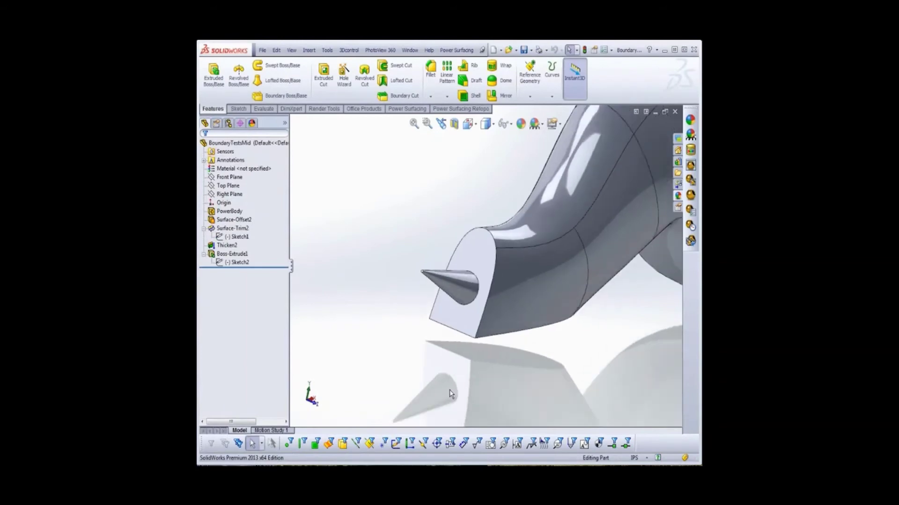
{"action": "middle_click_drag", "start_coordinate": [550, 366], "coordinate": [491, 381]}
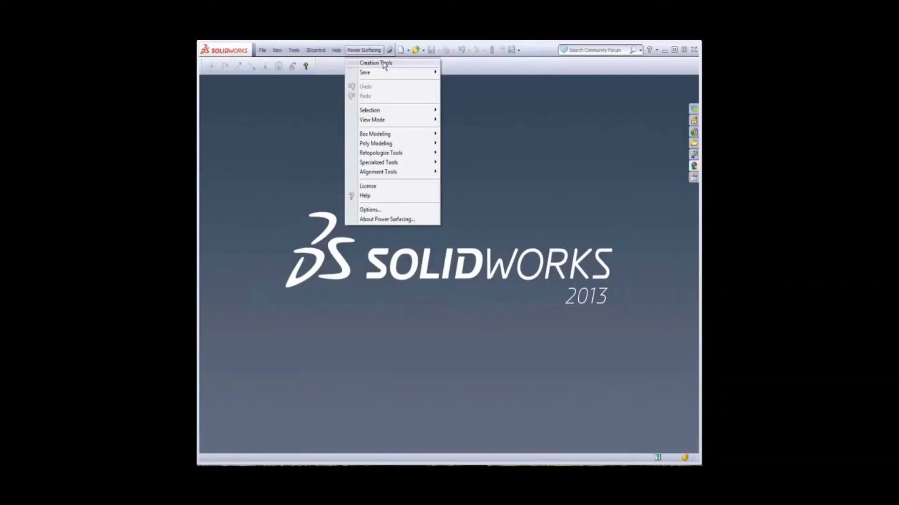
Step: Create a 10 in by 10 in planar PowerBody on the Top Plane with 10 length and 10 width segments, and accept it
{"action": "mouse_move", "coordinate": [420, 64]}
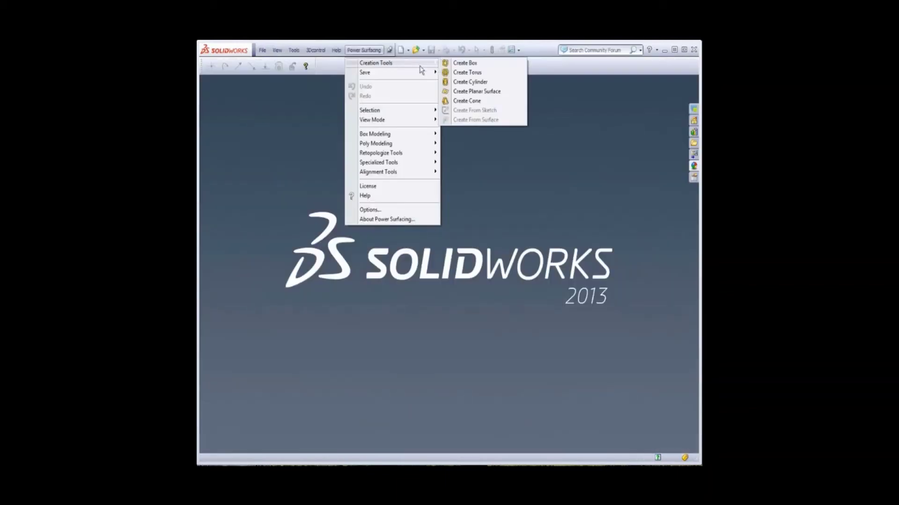
{"action": "left_click", "coordinate": [475, 93]}
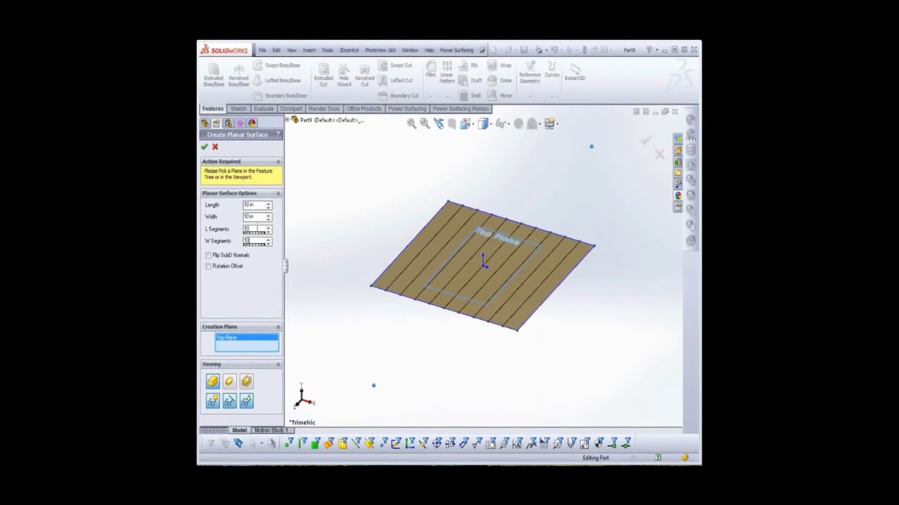
{"action": "left_click", "coordinate": [205, 149]}
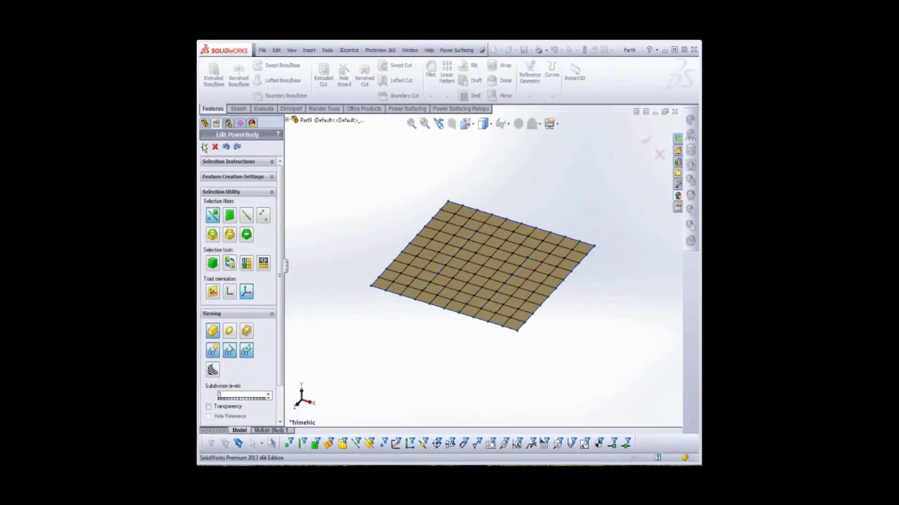
{"action": "left_click", "coordinate": [205, 148]}
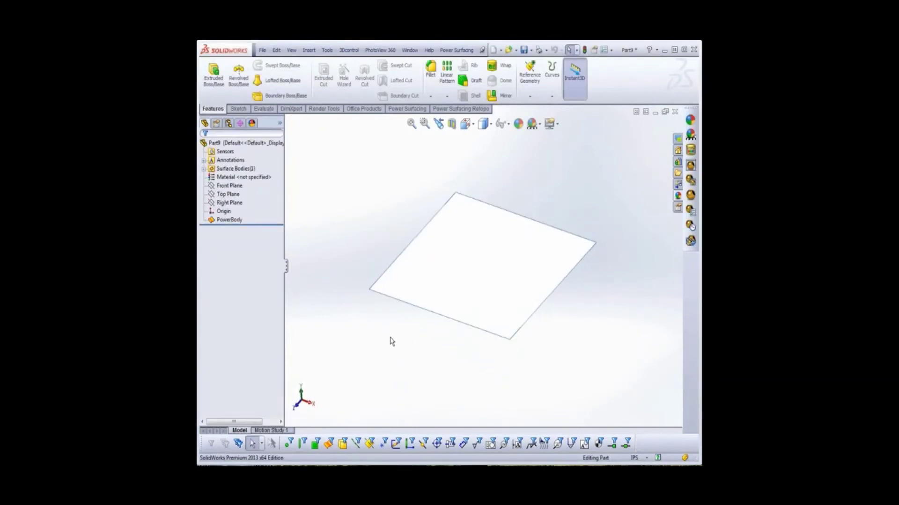
Step: Edit the planar PowerBody, extrude two separate interior faces and an L-shaped group of three faces by 1 in, and accept the edit
{"action": "left_click", "coordinate": [224, 220]}
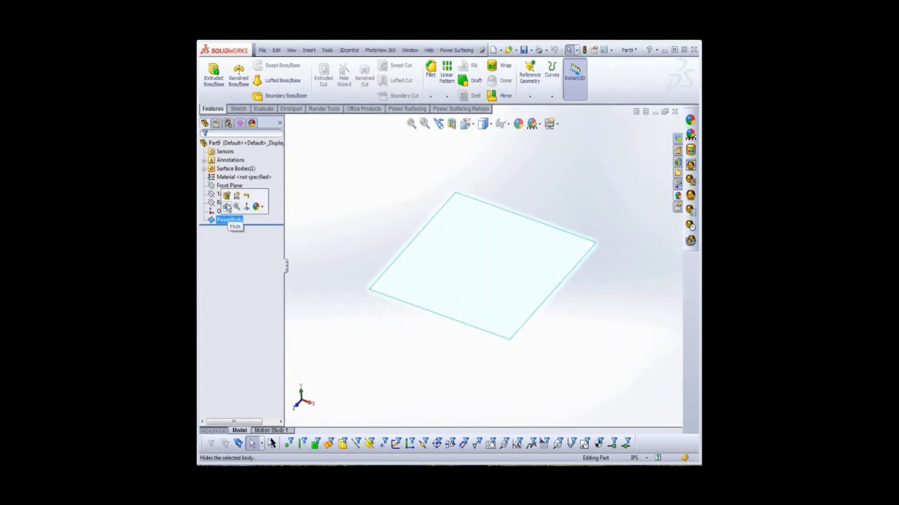
{"action": "left_click", "coordinate": [228, 204]}
{"action": "middle_click_drag", "start_coordinate": [354, 339], "coordinate": [361, 374]}
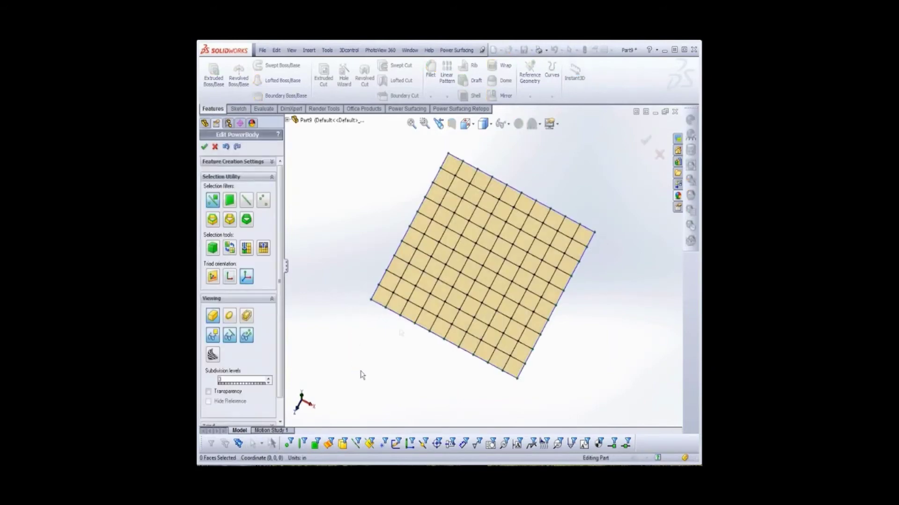
{"action": "left_click", "coordinate": [471, 234]}
{"action": "left_click", "coordinate": [501, 247], "text": "ctrl"}
{"action": "left_click", "coordinate": [457, 261], "text": "ctrl"}
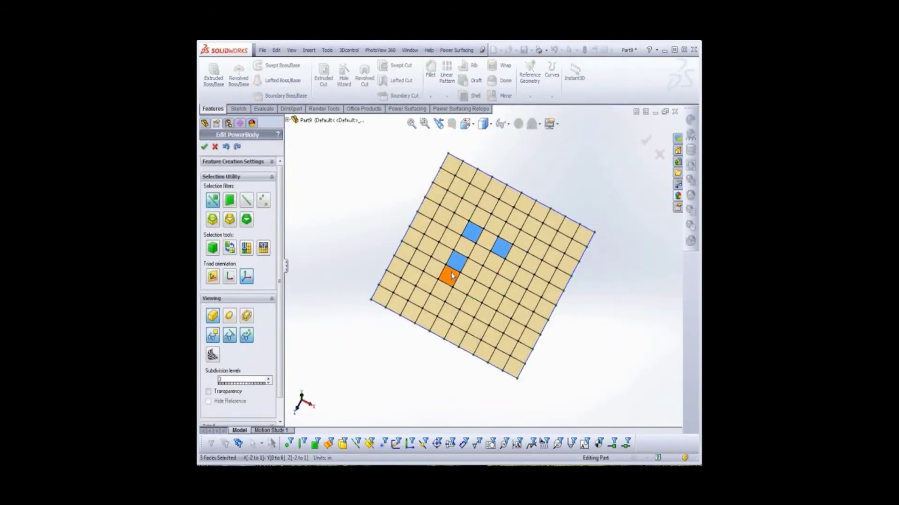
{"action": "left_click", "coordinate": [450, 276], "text": "ctrl"}
{"action": "left_click", "coordinate": [465, 286], "text": "ctrl"}
{"action": "left_click", "coordinate": [475, 297]}
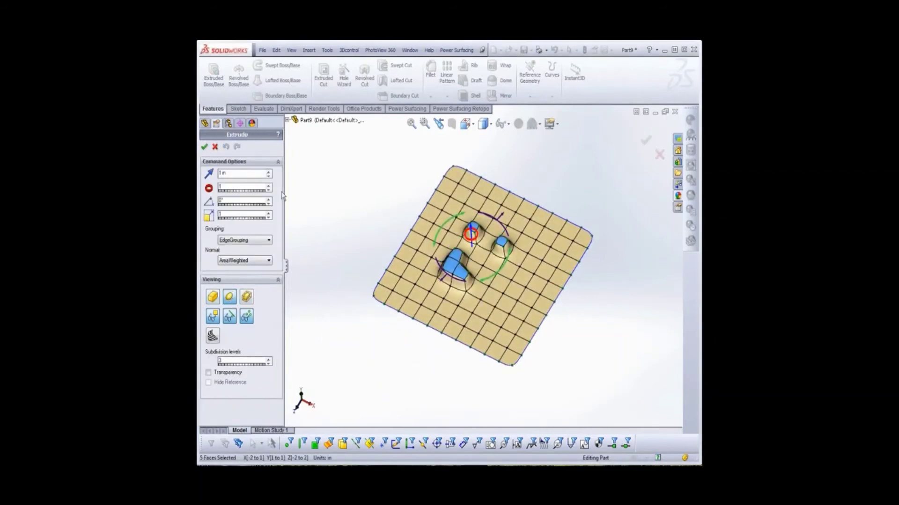
{"action": "left_click", "coordinate": [204, 147]}
{"action": "left_click", "coordinate": [204, 148]}
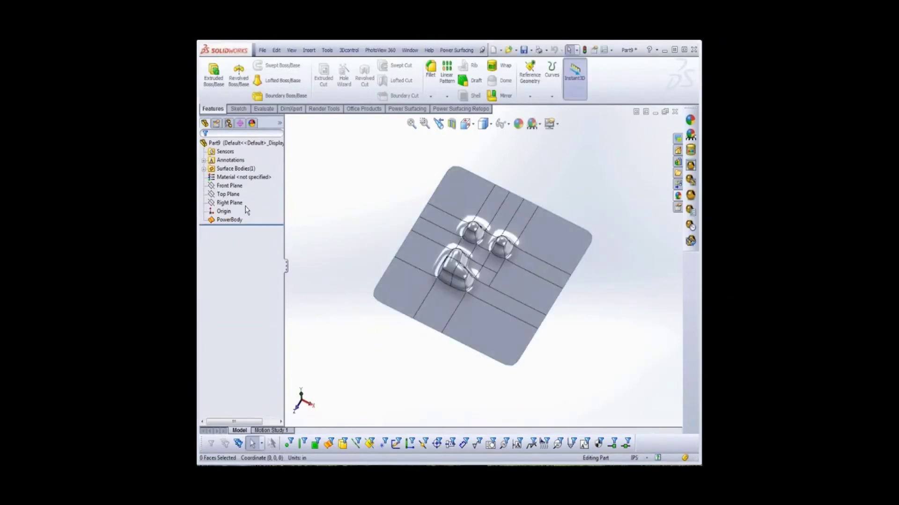
Step: Edit the PowerBody again, define a boundary around the rectangular block of faces enclosing the three bumps, and accept the edit
{"action": "middle_click_drag", "start_coordinate": [413, 377], "coordinate": [489, 403]}
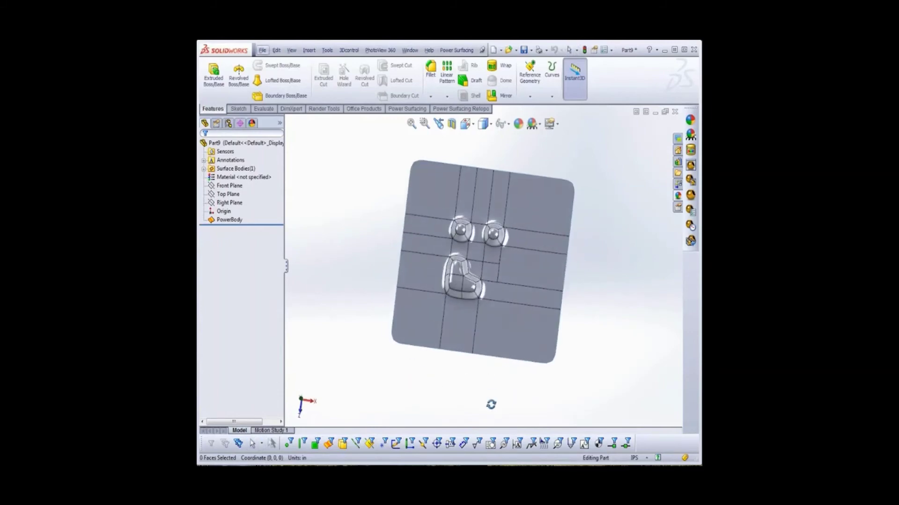
{"action": "left_click", "coordinate": [228, 220]}
{"action": "left_click", "coordinate": [232, 194]}
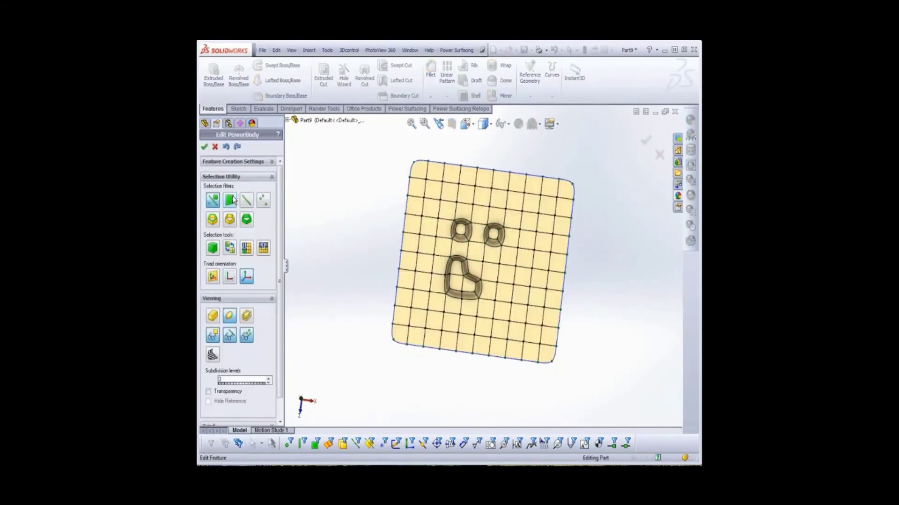
{"action": "left_click", "coordinate": [233, 199]}
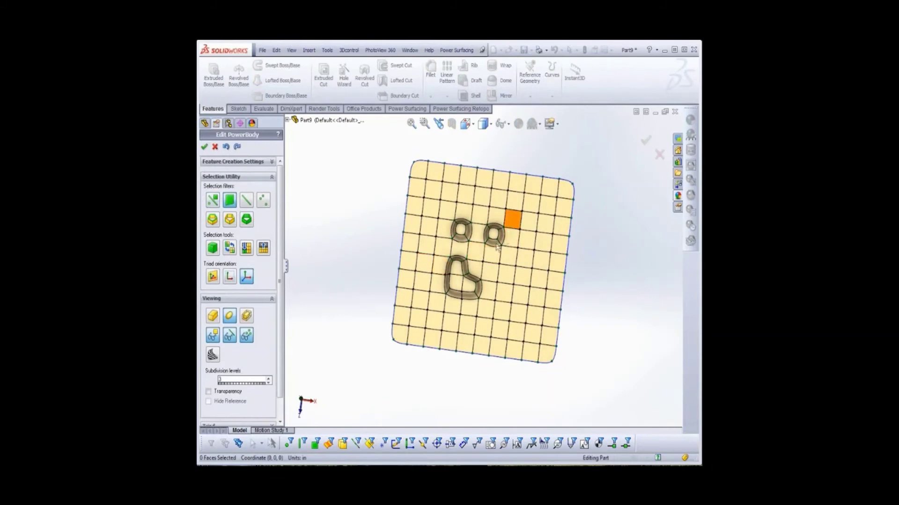
{"action": "left_click_drag", "start_coordinate": [513, 220], "coordinate": [440, 316]}
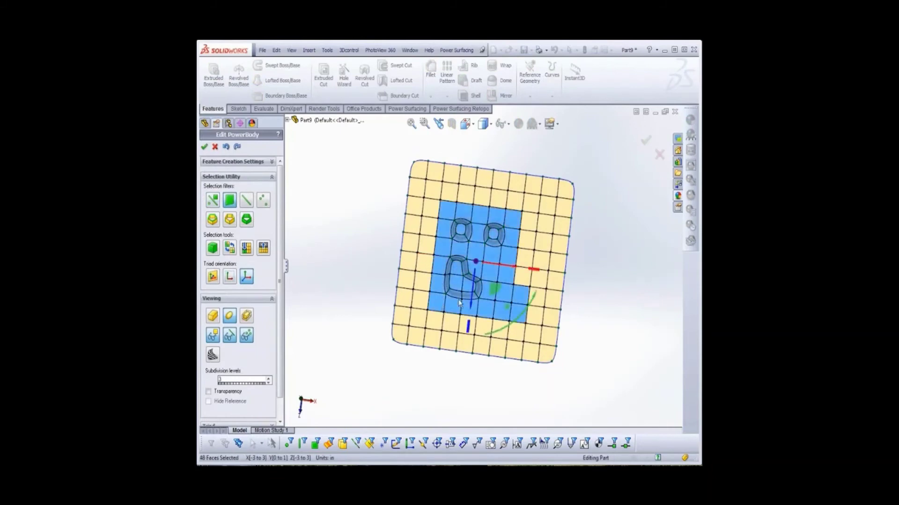
{"action": "left_click", "coordinate": [520, 302], "text": "ctrl"}
{"action": "left_click", "coordinate": [518, 315], "text": "ctrl"}
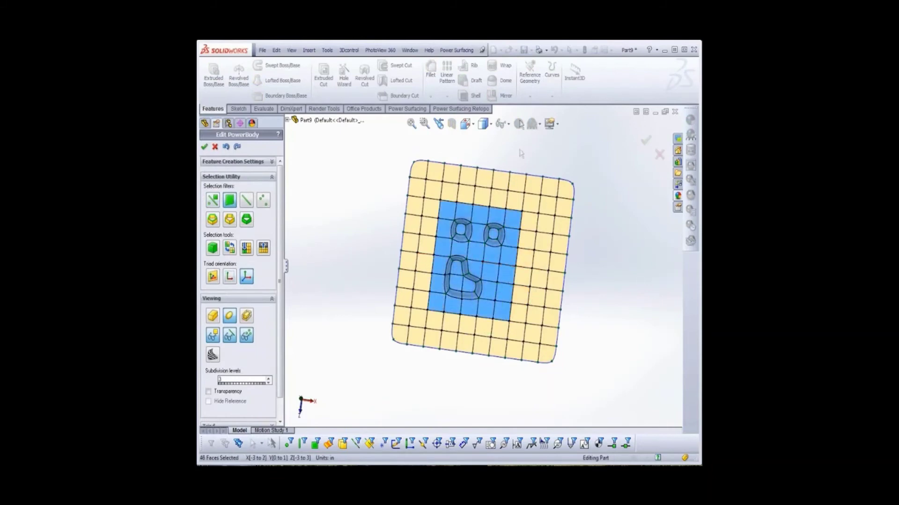
{"action": "left_click", "coordinate": [465, 51]}
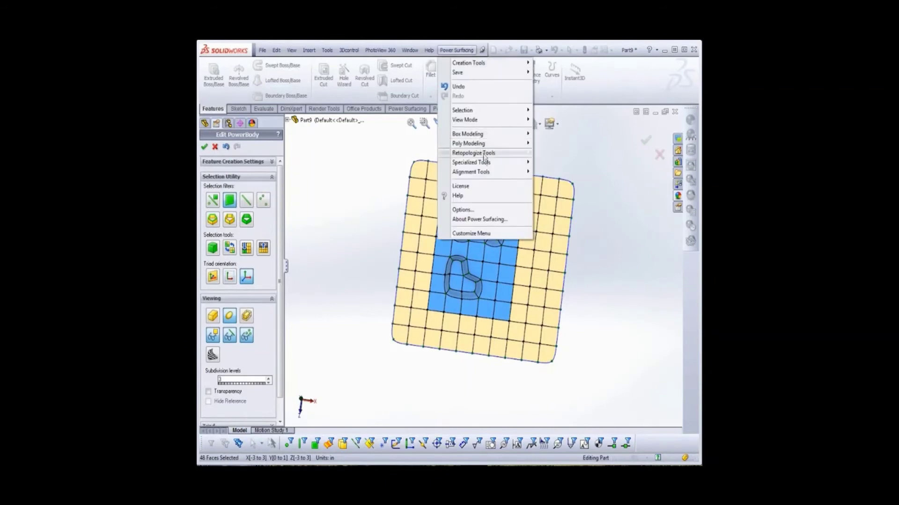
{"action": "mouse_move", "coordinate": [485, 165]}
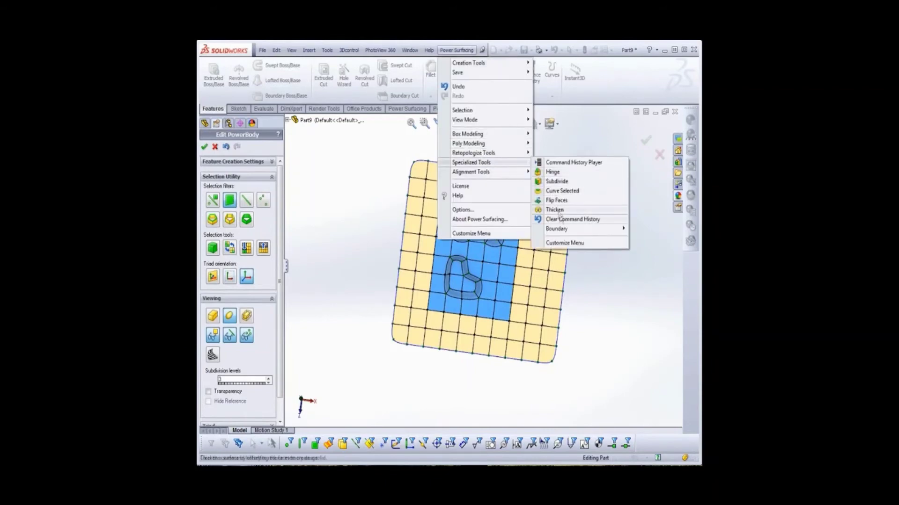
{"action": "mouse_move", "coordinate": [557, 231]}
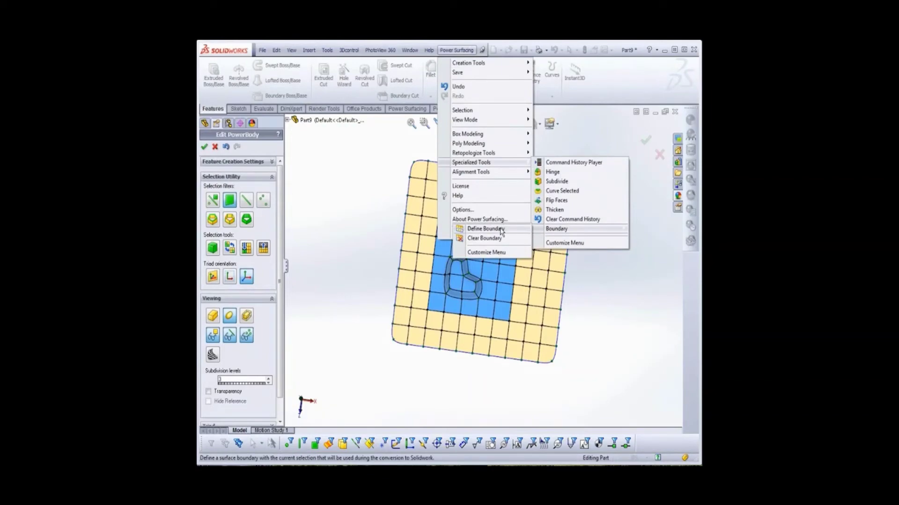
{"action": "left_click", "coordinate": [477, 228]}
{"action": "left_click", "coordinate": [329, 203]}
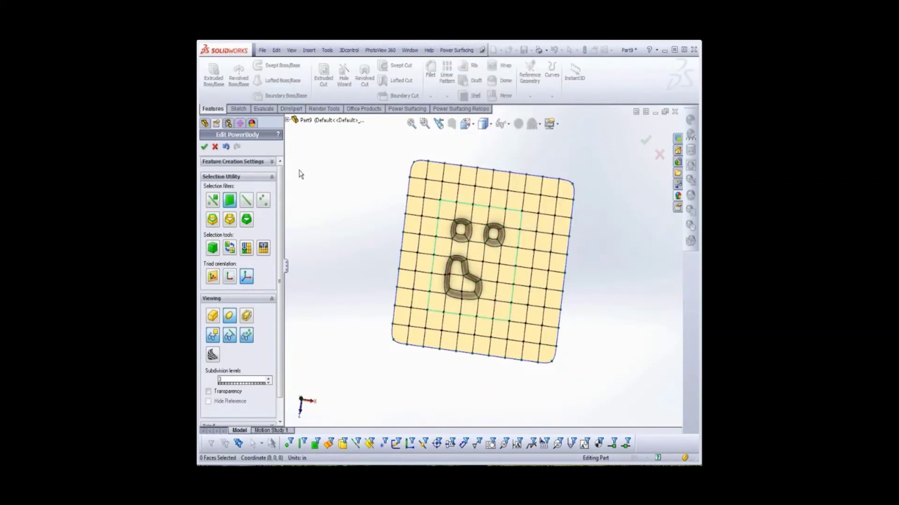
{"action": "left_click", "coordinate": [205, 147]}
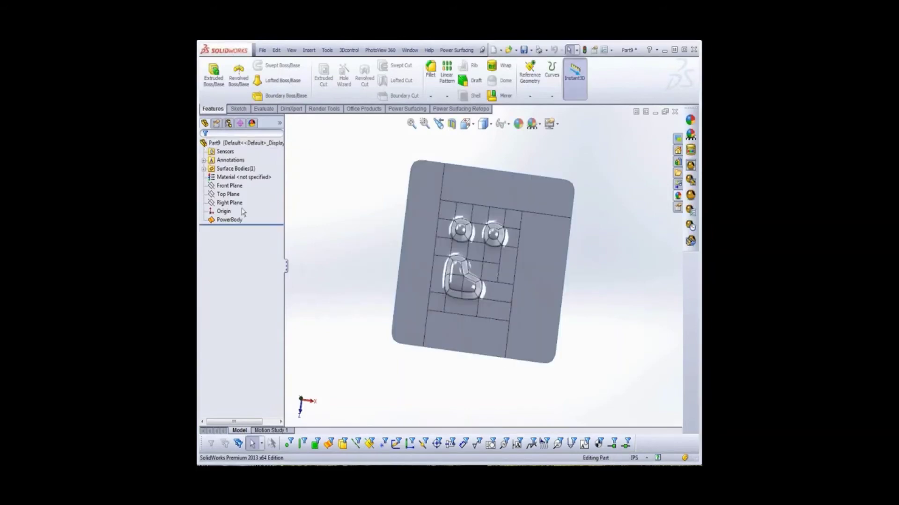
Step: Edit the PowerBody, make the sheet's four outer corner vertices sharp, and accept the edit
{"action": "mouse_move", "coordinate": [451, 391]}
{"action": "middle_mouse_down"}
{"action": "mouse_move", "coordinate": [482, 393]}
{"action": "mouse_move", "coordinate": [458, 387]}
{"action": "mouse_move", "coordinate": [438, 402]}
{"action": "middle_mouse_up"}
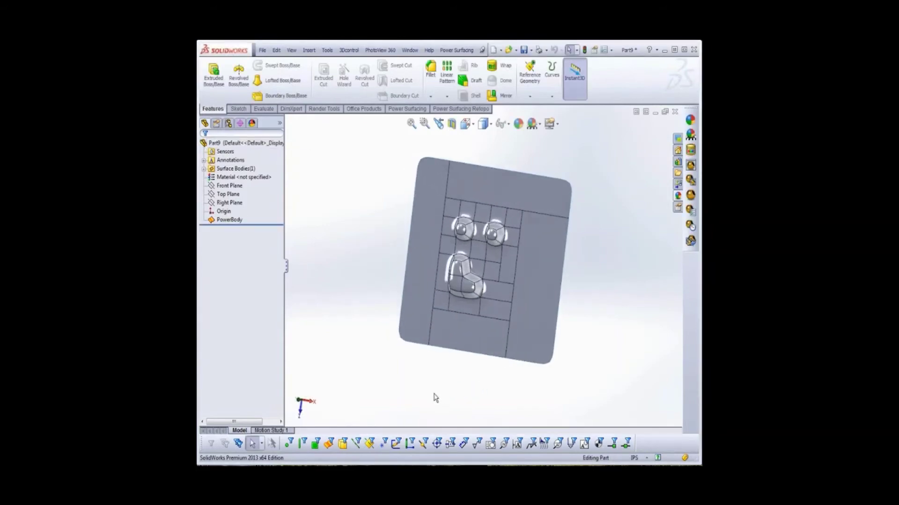
{"action": "left_click", "coordinate": [229, 219]}
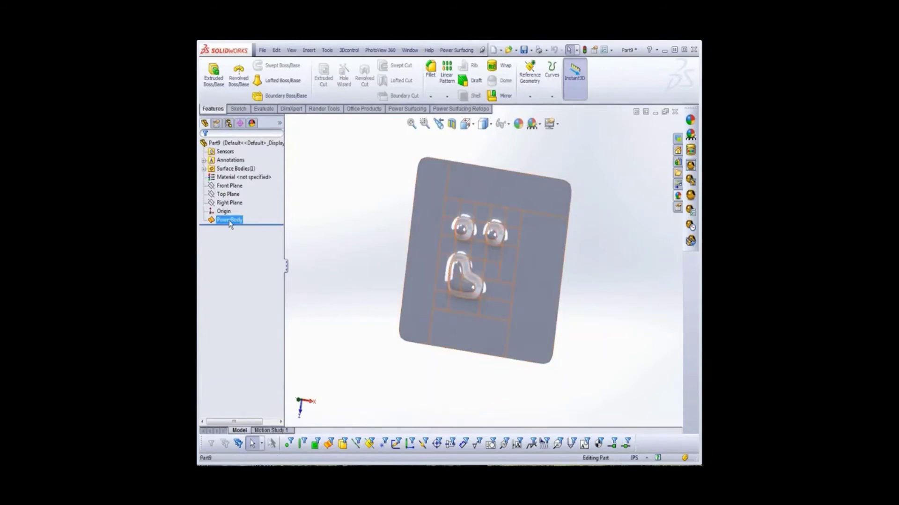
{"action": "left_click", "coordinate": [233, 202]}
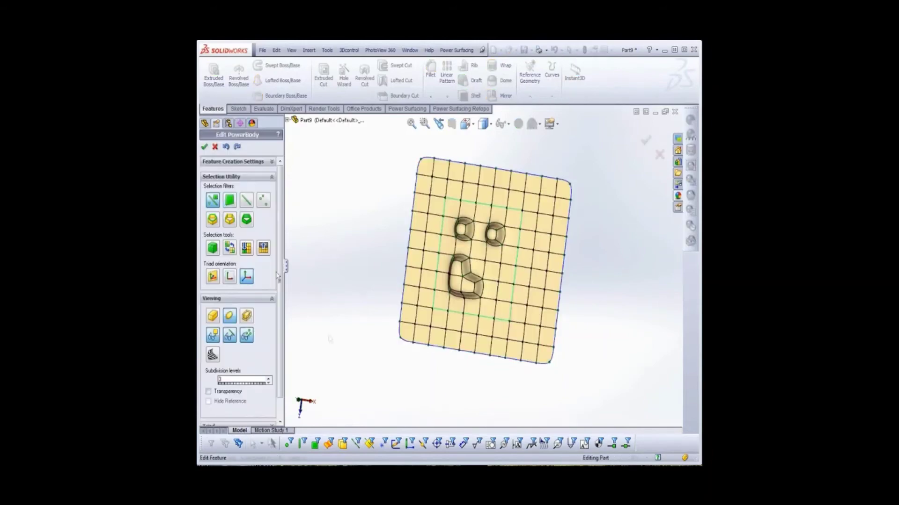
{"action": "left_click", "coordinate": [400, 338]}
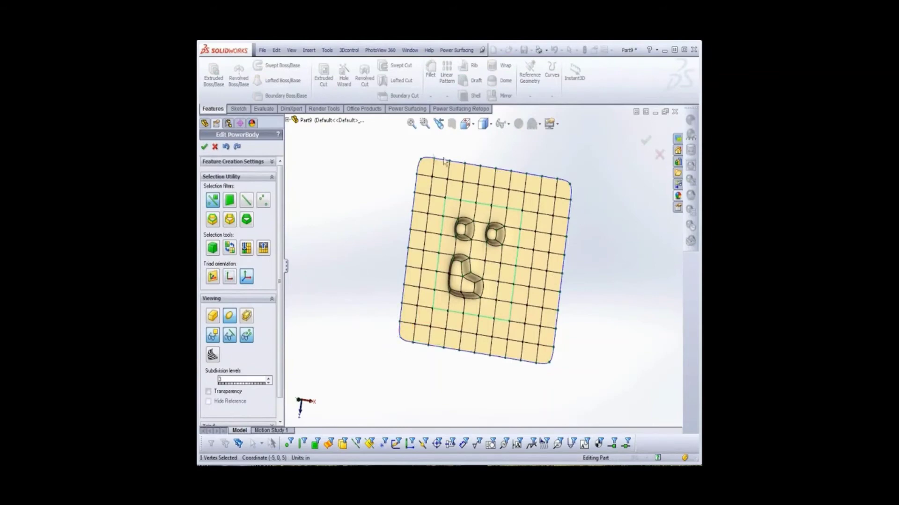
{"action": "left_click", "coordinate": [425, 161], "text": "ctrl"}
{"action": "left_click", "coordinate": [566, 189], "text": "ctrl"}
{"action": "left_click", "coordinate": [548, 366], "text": "ctrl"}
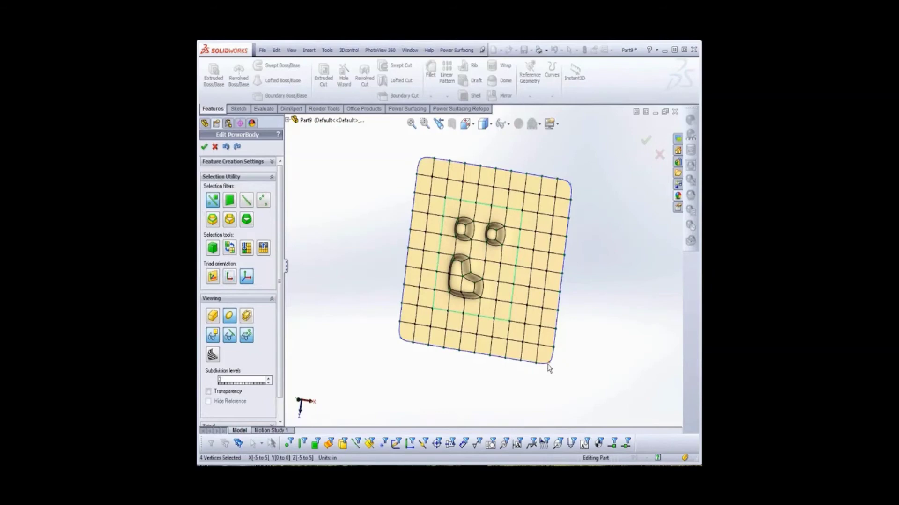
{"action": "left_click", "coordinate": [204, 146]}
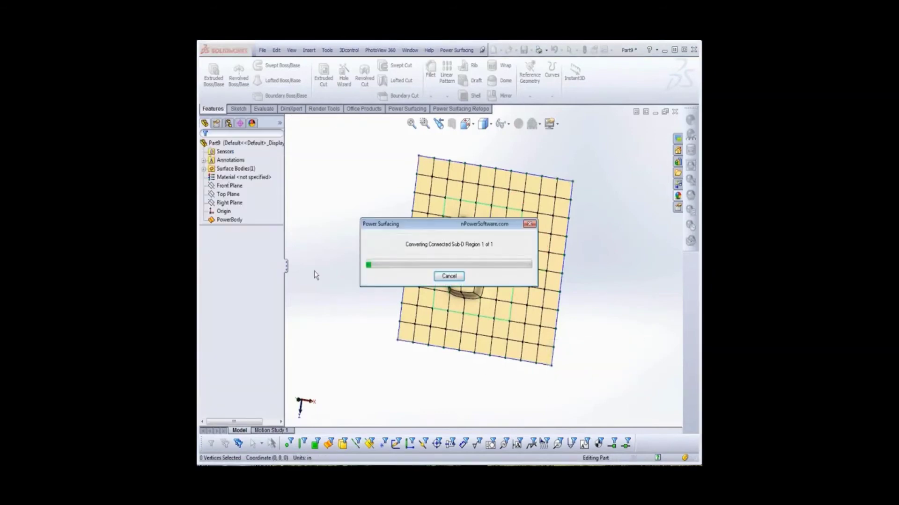
{"action": "mouse_move", "coordinate": [421, 386]}
{"action": "middle_mouse_down"}
{"action": "mouse_move", "coordinate": [416, 326]}
{"action": "mouse_move", "coordinate": [419, 373]}
{"action": "middle_mouse_up"}
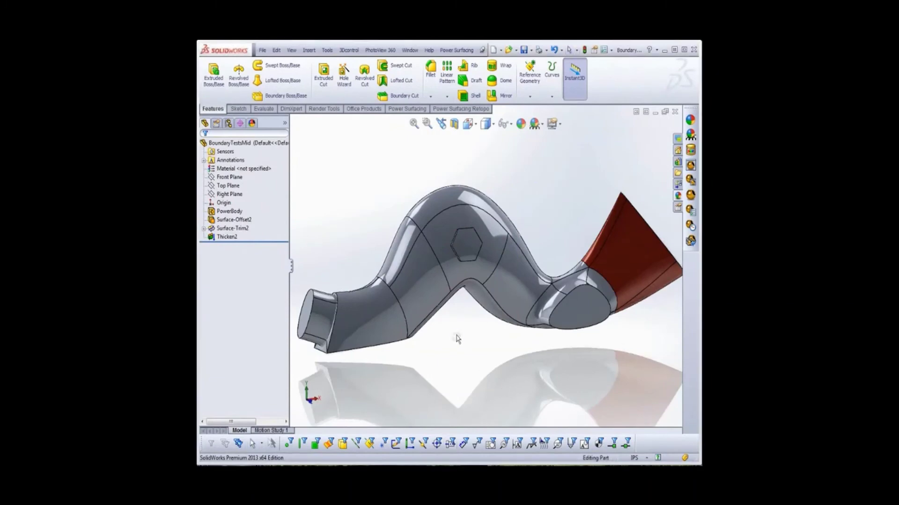
Step: In the BoundaryTestsMid part, edit the PowerBody, undo the extruded stub on the end opposite the red flare, and accept the edit
{"action": "mouse_move", "coordinate": [457, 337]}
{"action": "middle_mouse_down"}
{"action": "mouse_move", "coordinate": [443, 386]}
{"action": "mouse_move", "coordinate": [468, 351]}
{"action": "middle_mouse_up"}
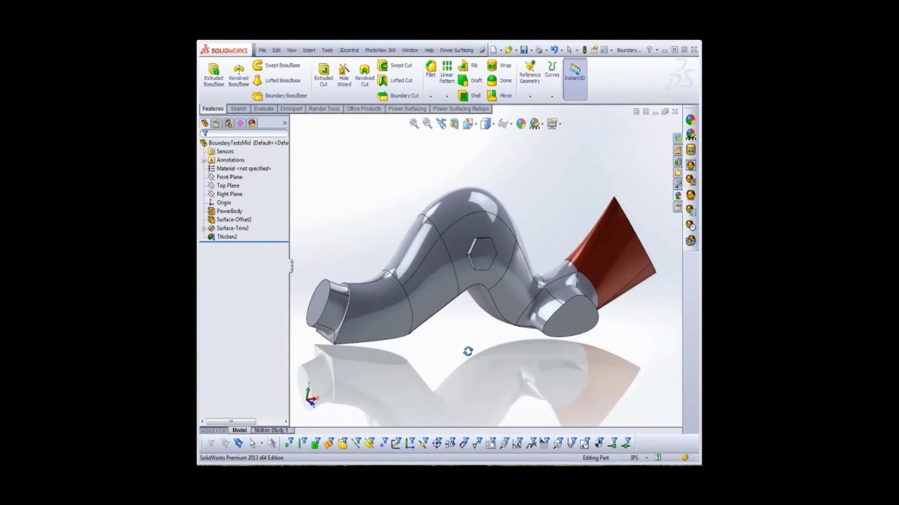
{"action": "key", "text": "Escape"}
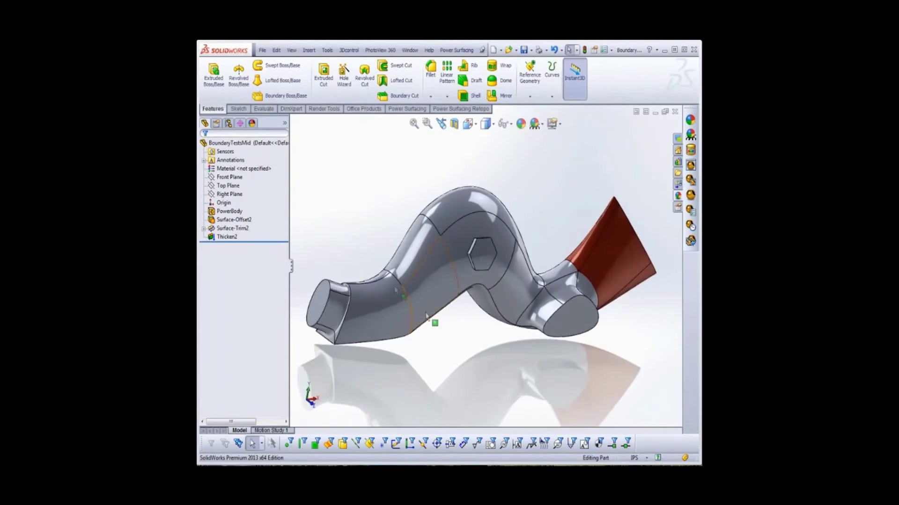
{"action": "left_click", "coordinate": [230, 212]}
{"action": "right_click", "coordinate": [232, 214]}
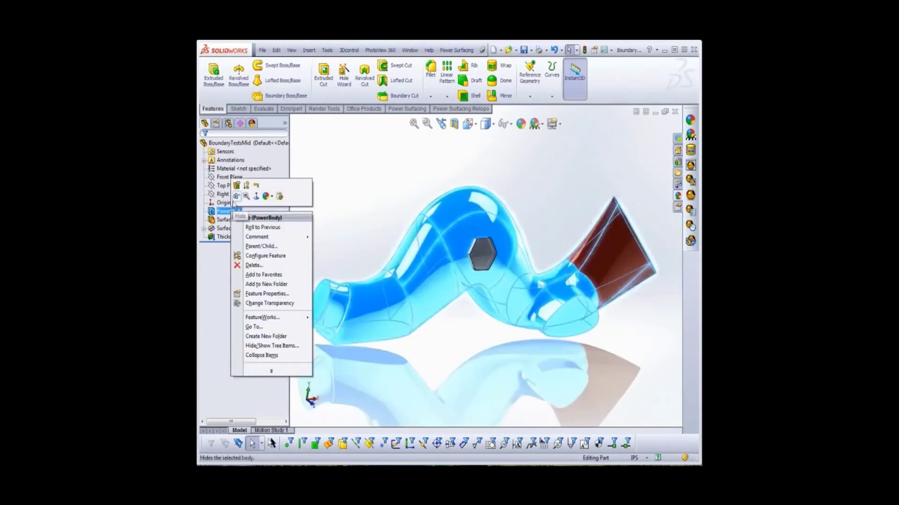
{"action": "left_click", "coordinate": [238, 190]}
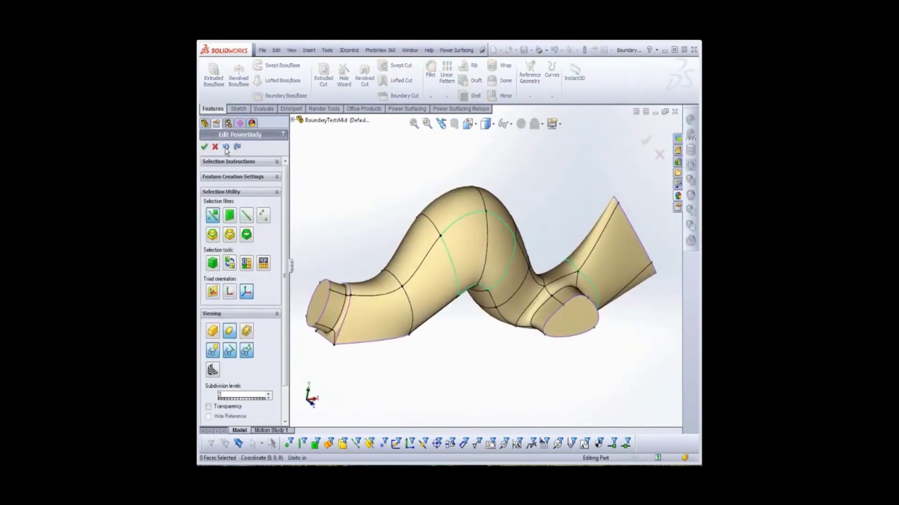
{"action": "left_click", "coordinate": [487, 220]}
{"action": "left_click", "coordinate": [334, 309]}
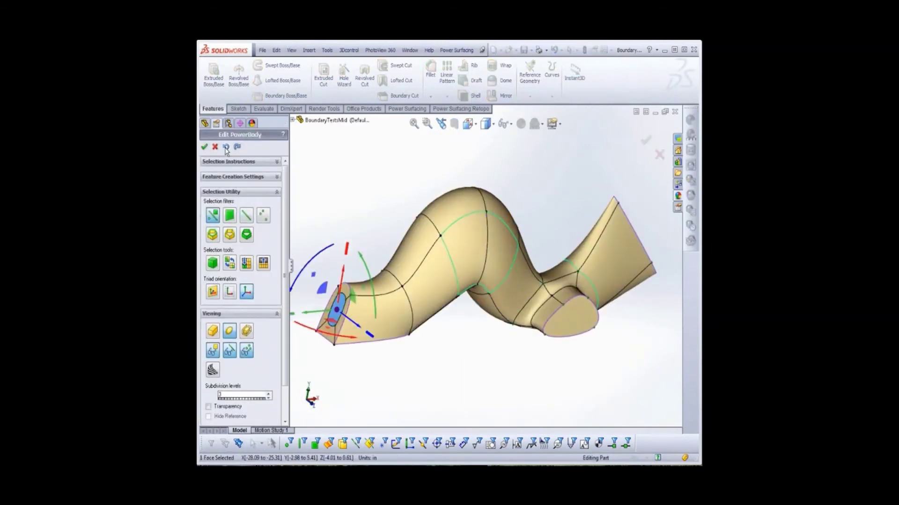
{"action": "left_click", "coordinate": [226, 148]}
{"action": "left_click", "coordinate": [205, 148]}
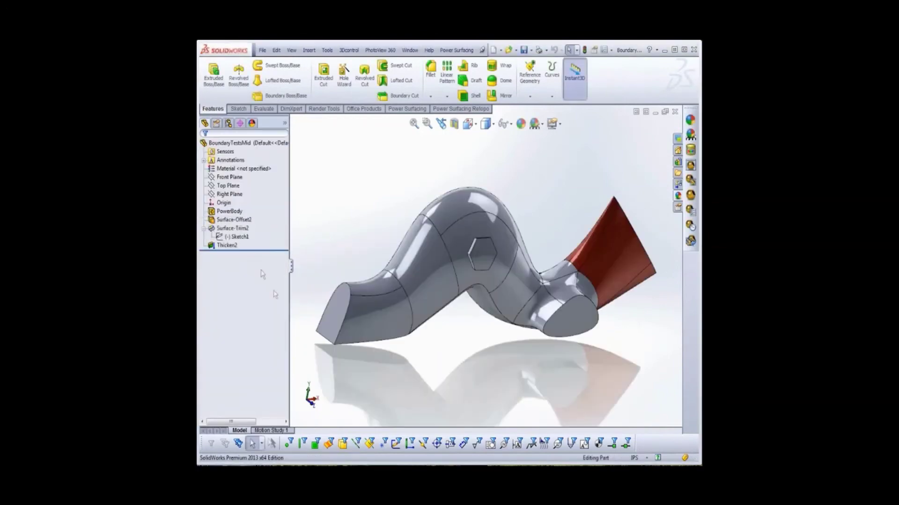
Step: Start a sketch on the flat end face where the stub was and draw a circle near its middle
{"action": "mouse_move", "coordinate": [435, 377]}
{"action": "middle_mouse_down"}
{"action": "mouse_move", "coordinate": [441, 363]}
{"action": "mouse_move", "coordinate": [446, 371]}
{"action": "middle_mouse_up"}
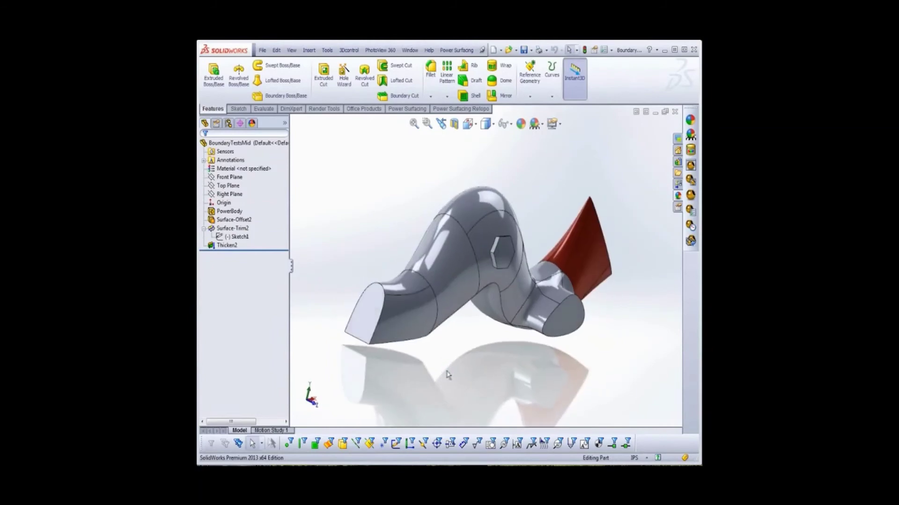
{"action": "left_click", "coordinate": [370, 318]}
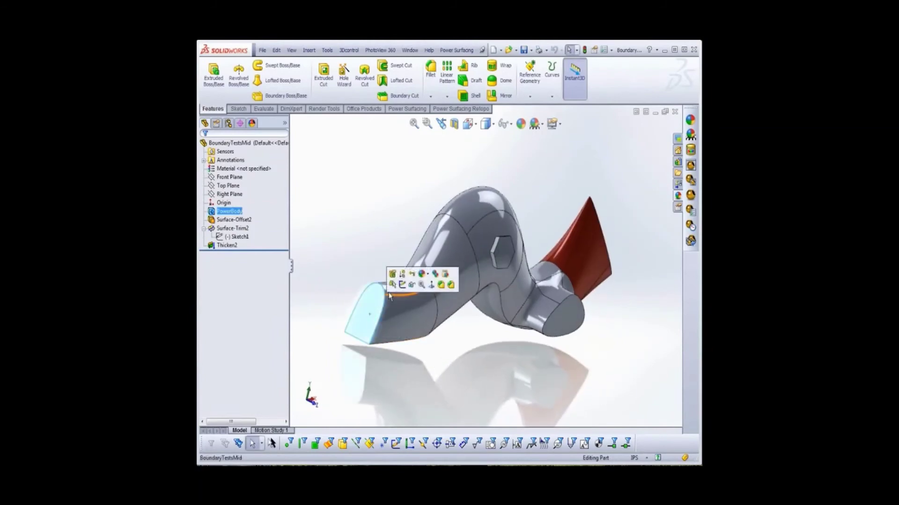
{"action": "left_click", "coordinate": [402, 285]}
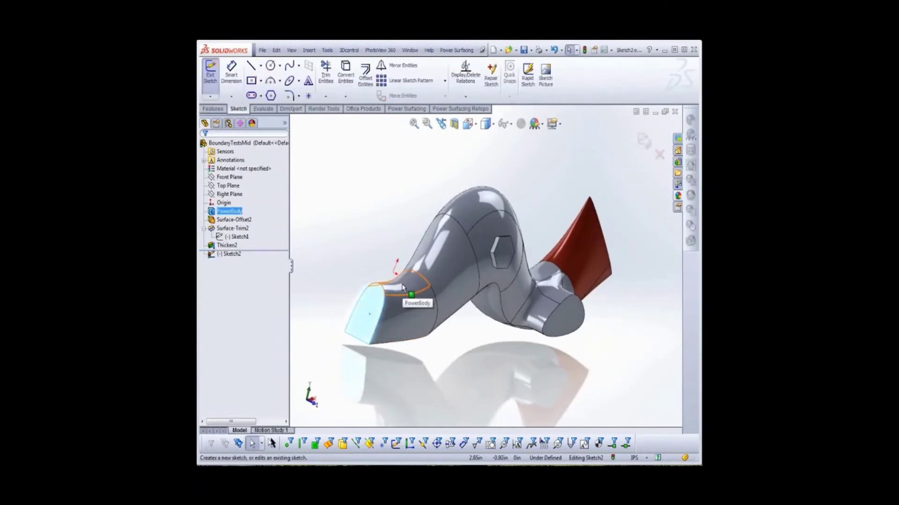
{"action": "left_click", "coordinate": [270, 65]}
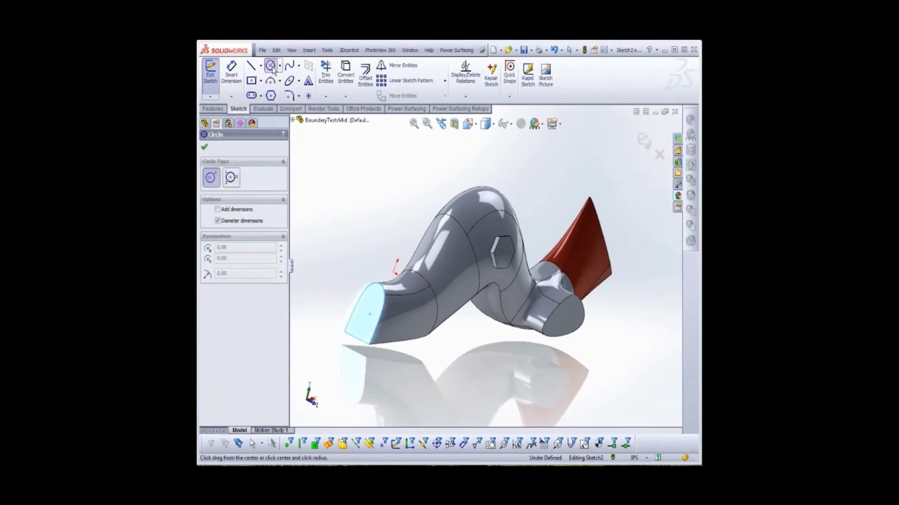
{"action": "left_click", "coordinate": [369, 308]}
{"action": "left_click", "coordinate": [375, 327]}
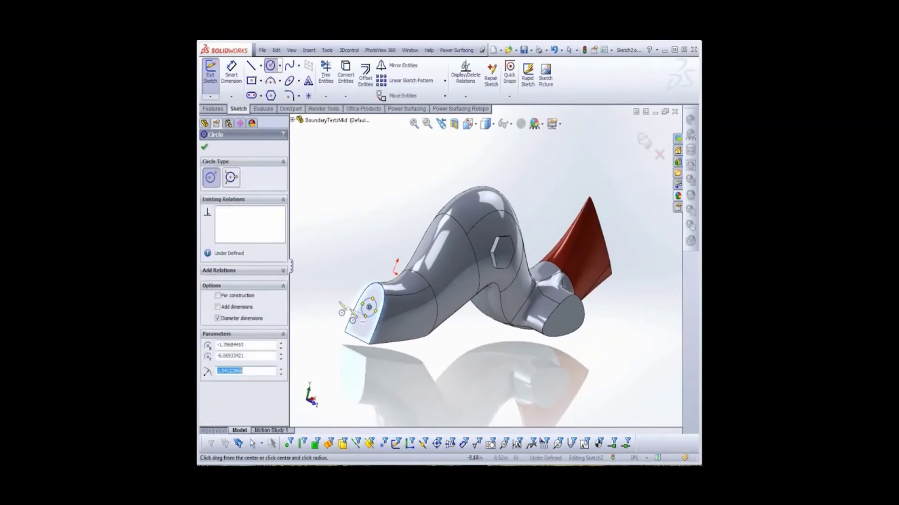
{"action": "left_click", "coordinate": [204, 146]}
Step: Extrude the circle outward from the end face about 9.03 in with draft, tapering it into a cone
{"action": "left_click", "coordinate": [210, 72]}
{"action": "left_click", "coordinate": [213, 75]}
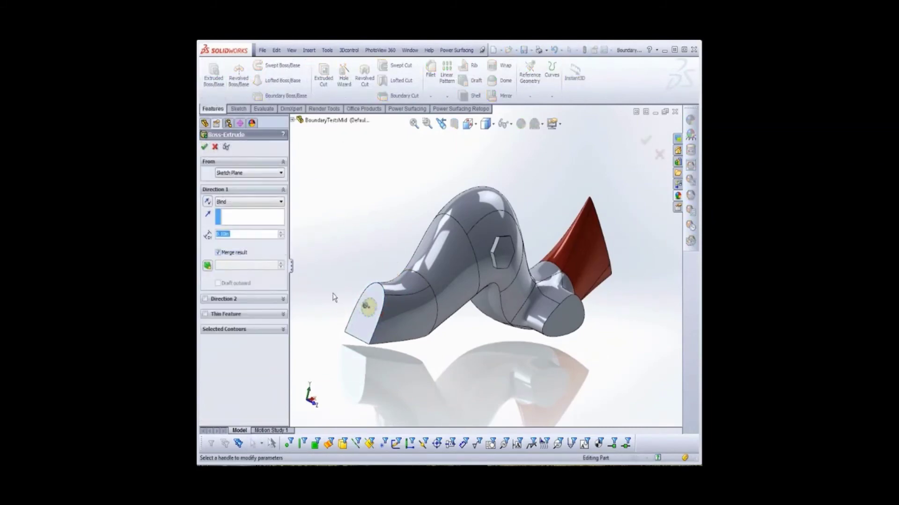
{"action": "left_click_drag", "start_coordinate": [355, 302], "coordinate": [341, 293]}
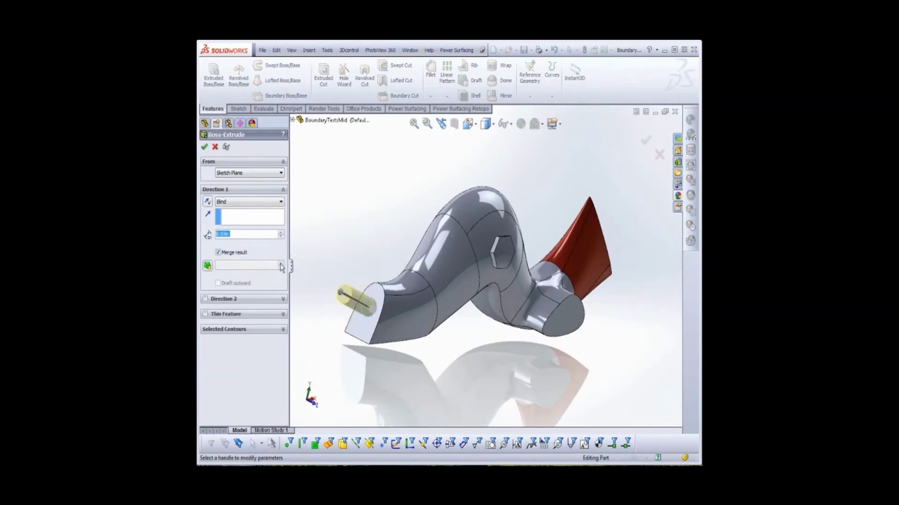
{"action": "left_click", "coordinate": [207, 266]}
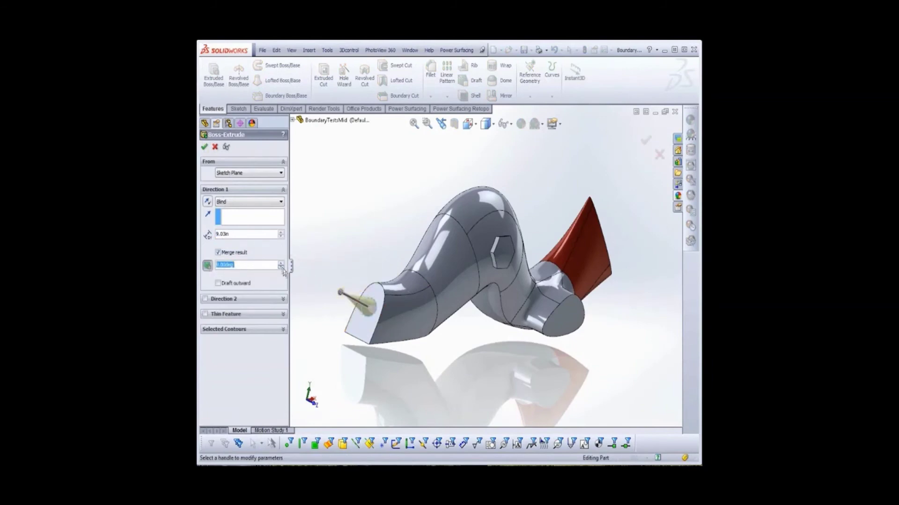
{"action": "middle_click_drag", "start_coordinate": [333, 315], "coordinate": [374, 304]}
{"action": "left_click", "coordinate": [204, 148]}
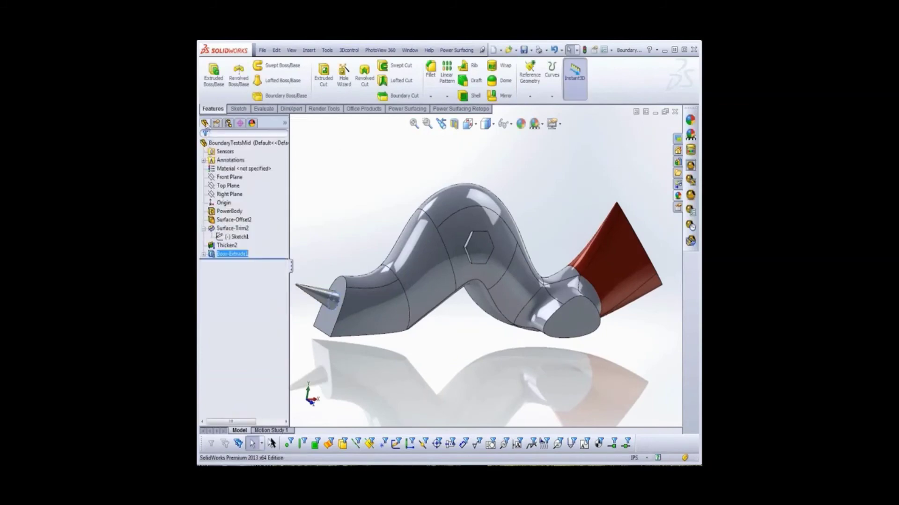
{"action": "middle_click_drag", "start_coordinate": [330, 217], "coordinate": [357, 209]}
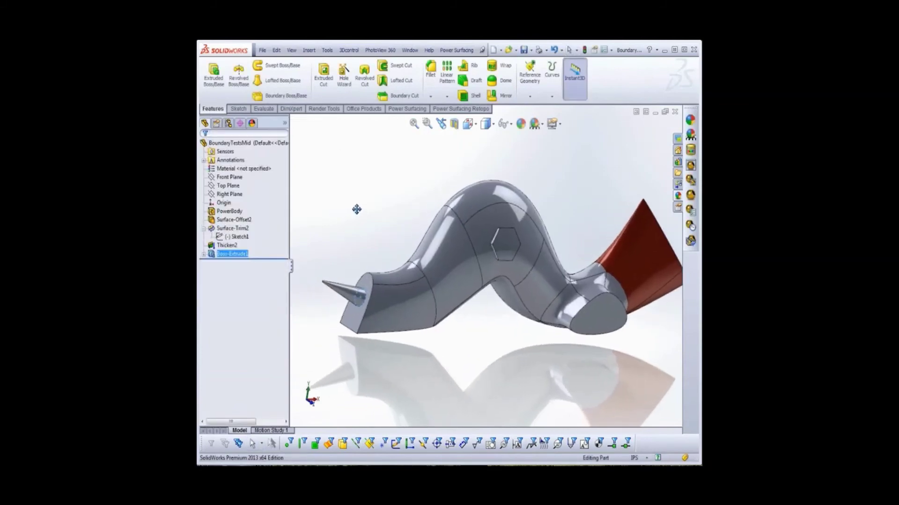
Step: Edit the PowerBody, rotate the flat end face behind the cone to a new angle, and accept the edit
{"action": "left_click", "coordinate": [236, 213]}
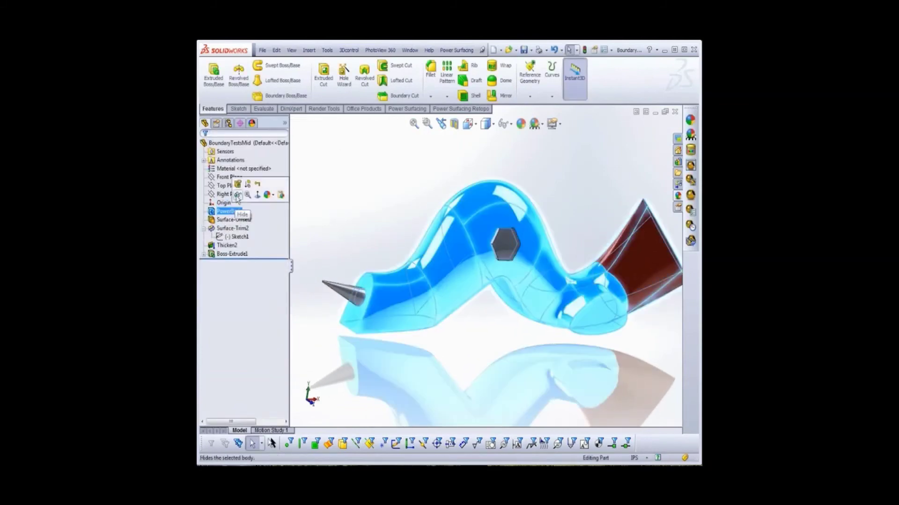
{"action": "left_click", "coordinate": [236, 197]}
{"action": "left_click", "coordinate": [356, 311]}
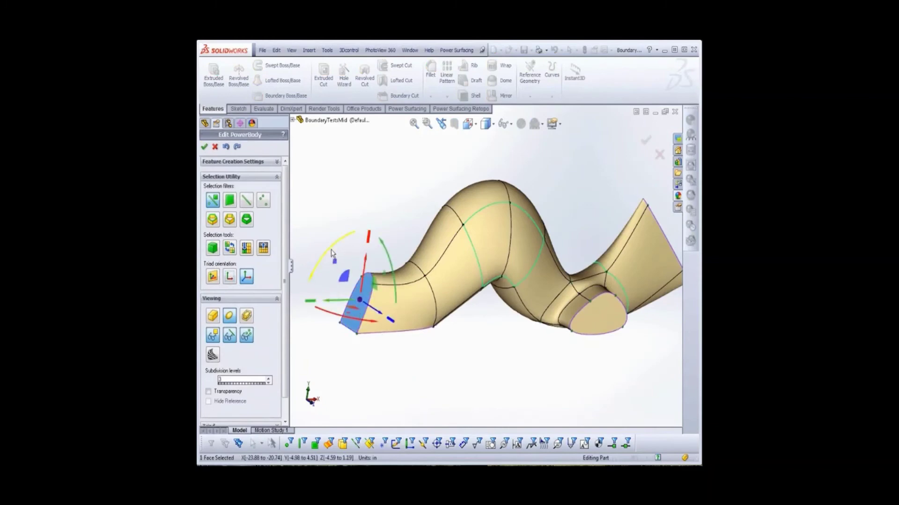
{"action": "left_click_drag", "start_coordinate": [328, 252], "coordinate": [312, 275]}
{"action": "left_click", "coordinate": [204, 147]}
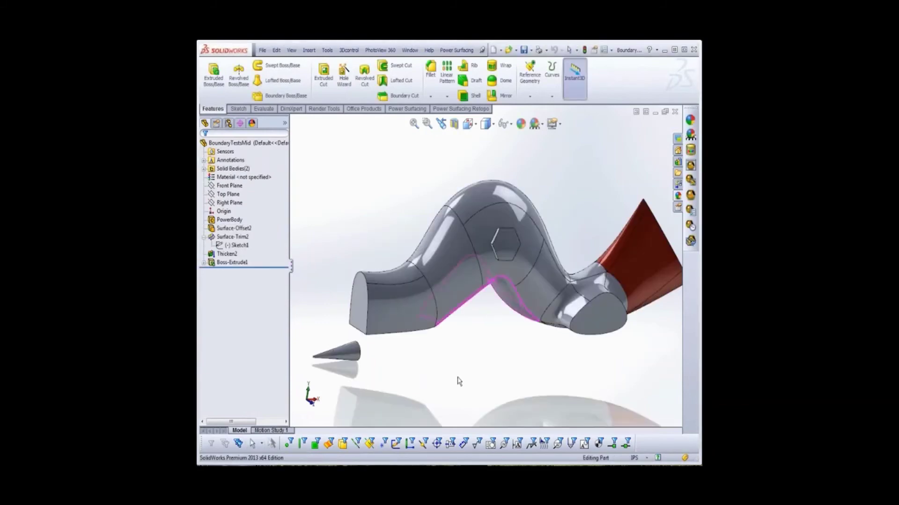
{"action": "mouse_move", "coordinate": [459, 382]}
{"action": "middle_mouse_down"}
{"action": "mouse_move", "coordinate": [435, 349]}
{"action": "mouse_move", "coordinate": [465, 359]}
{"action": "mouse_move", "coordinate": [468, 377]}
{"action": "middle_mouse_up"}
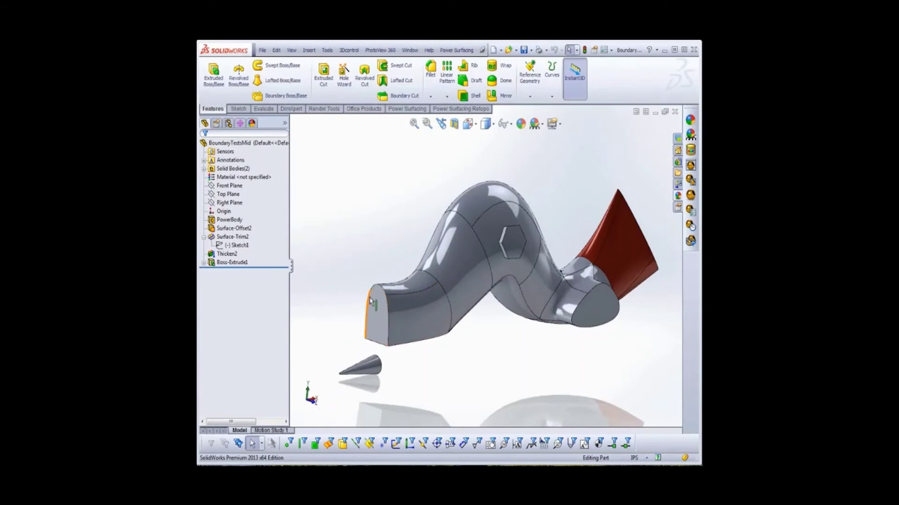
Step: Edit the PowerBody, define a boundary around the two opposite side faces next to the flat end, and accept the edit
{"action": "left_click", "coordinate": [232, 220]}
{"action": "left_click", "coordinate": [237, 195]}
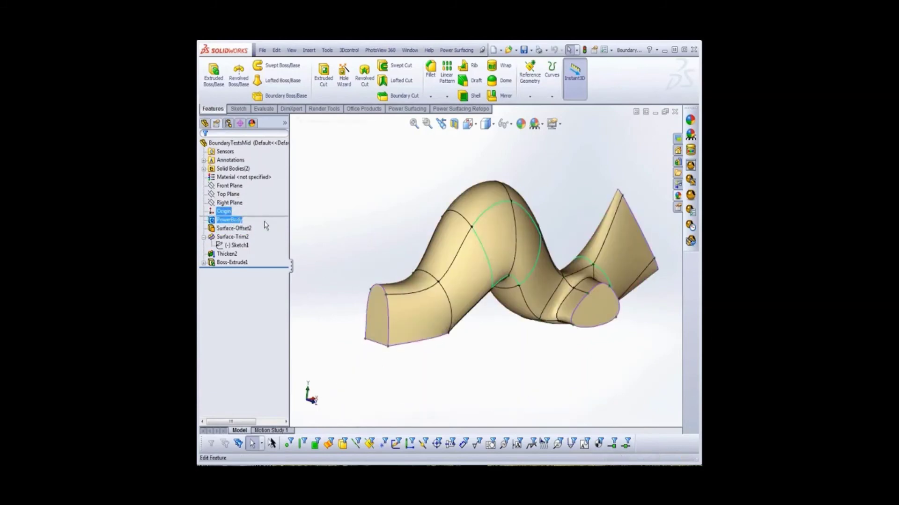
{"action": "left_click", "coordinate": [412, 321]}
{"action": "middle_click_drag", "start_coordinate": [420, 369], "coordinate": [482, 349]}
{"action": "left_click", "coordinate": [481, 350]}
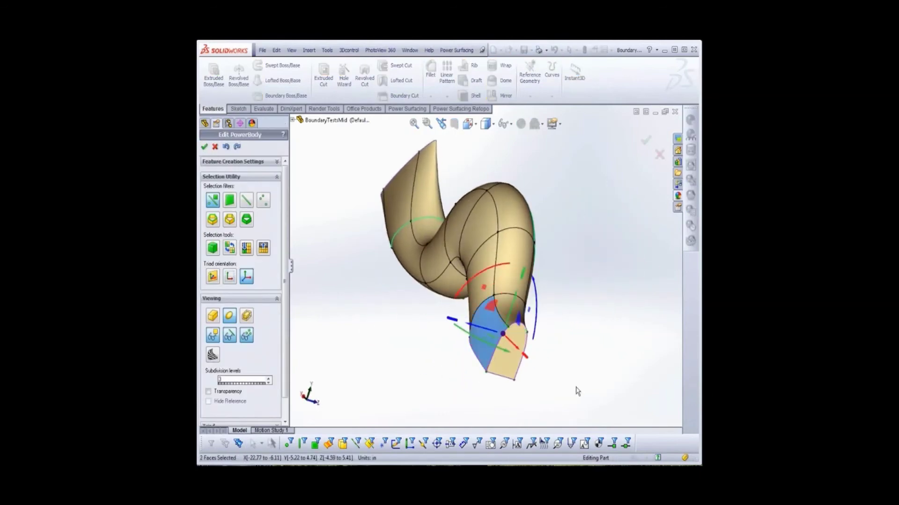
{"action": "middle_click_drag", "start_coordinate": [575, 391], "coordinate": [528, 369]}
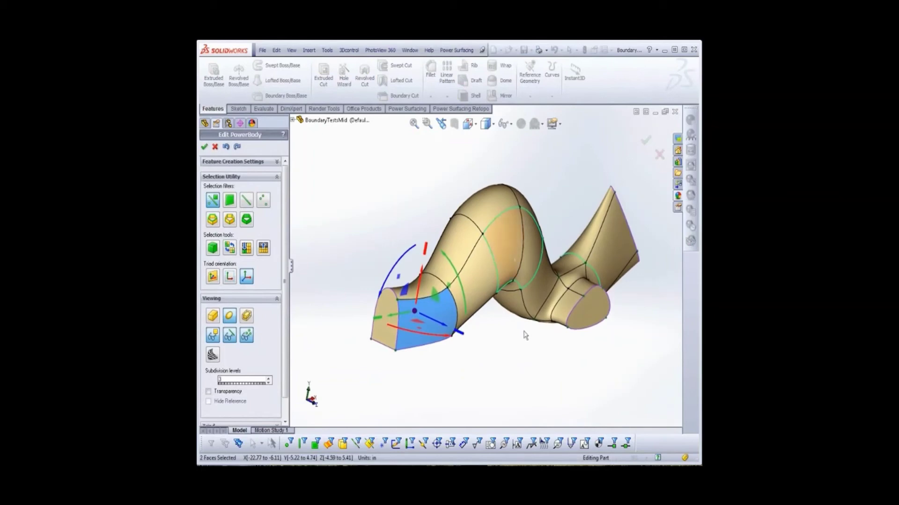
{"action": "left_click", "coordinate": [453, 51]}
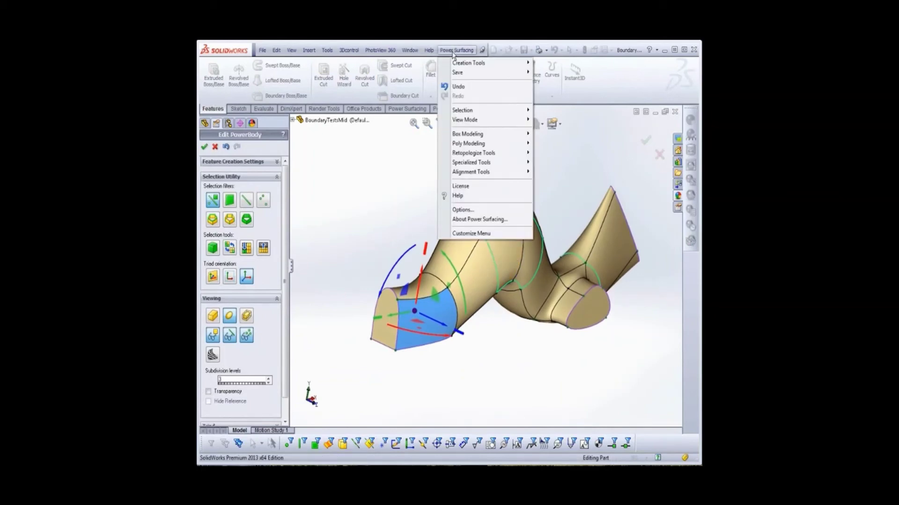
{"action": "mouse_move", "coordinate": [486, 165]}
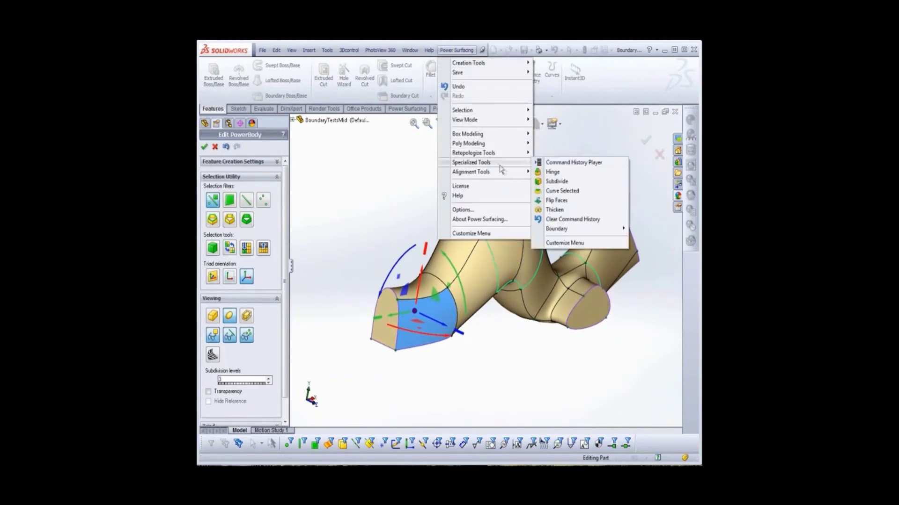
{"action": "mouse_move", "coordinate": [556, 229]}
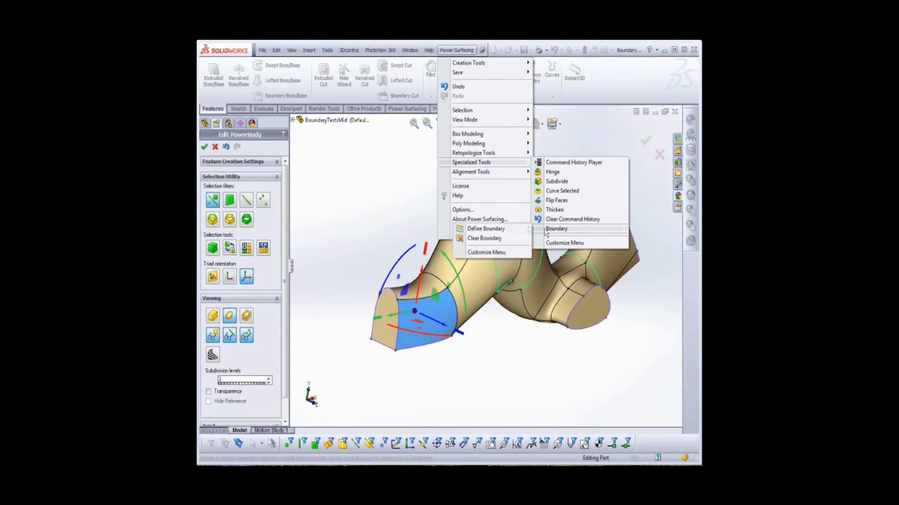
{"action": "left_click", "coordinate": [492, 229]}
{"action": "left_click", "coordinate": [204, 147]}
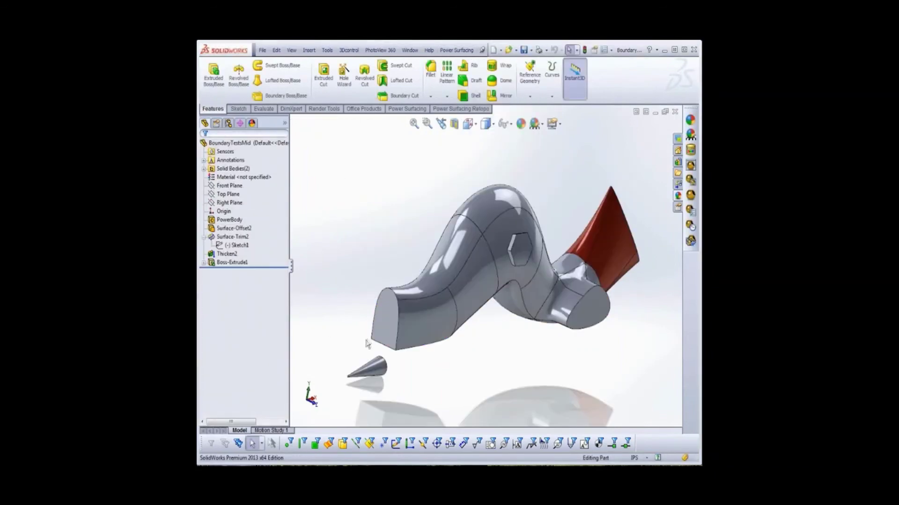
{"action": "key", "text": "Escape"}
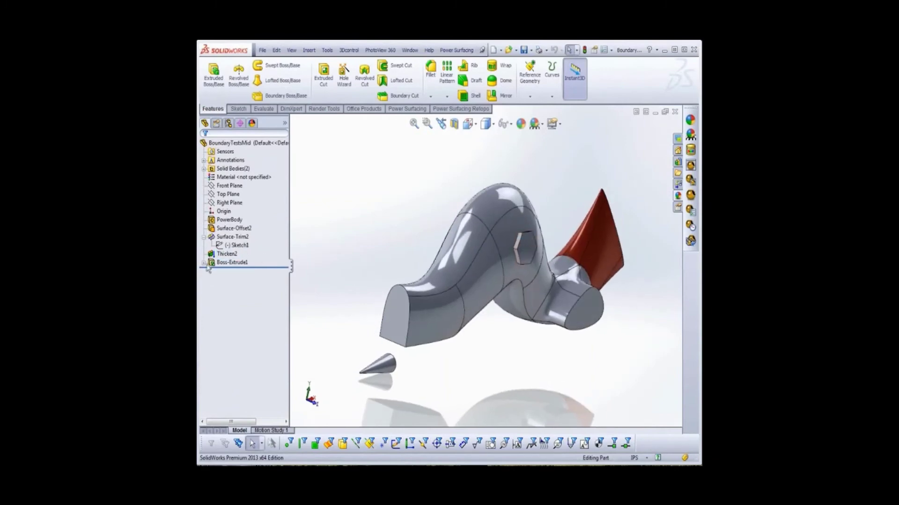
Step: Edit the cone's sketch and draw construction lines from the end face's two upper corners to a shared point near its middle
{"action": "left_click", "coordinate": [235, 271]}
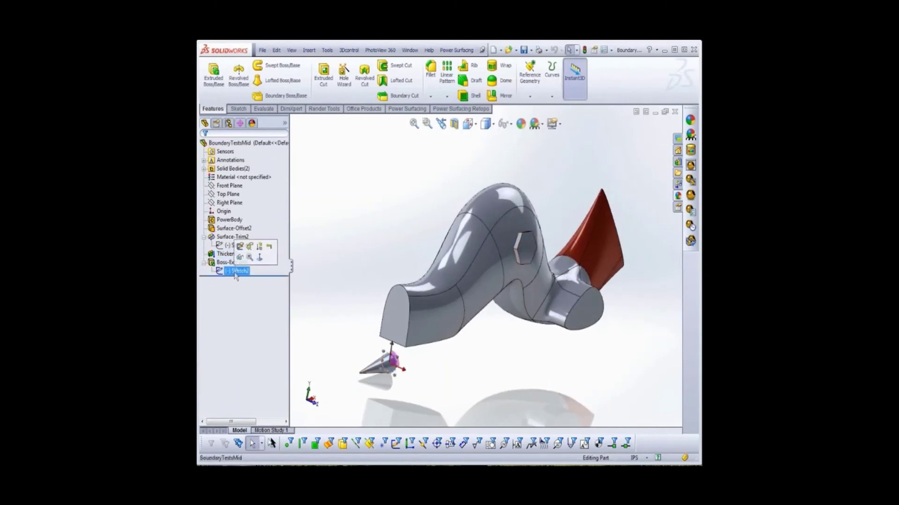
{"action": "left_click", "coordinate": [239, 246]}
{"action": "scroll", "coordinate": [337, 302], "scroll_direction": "down", "scroll_amount": 4}
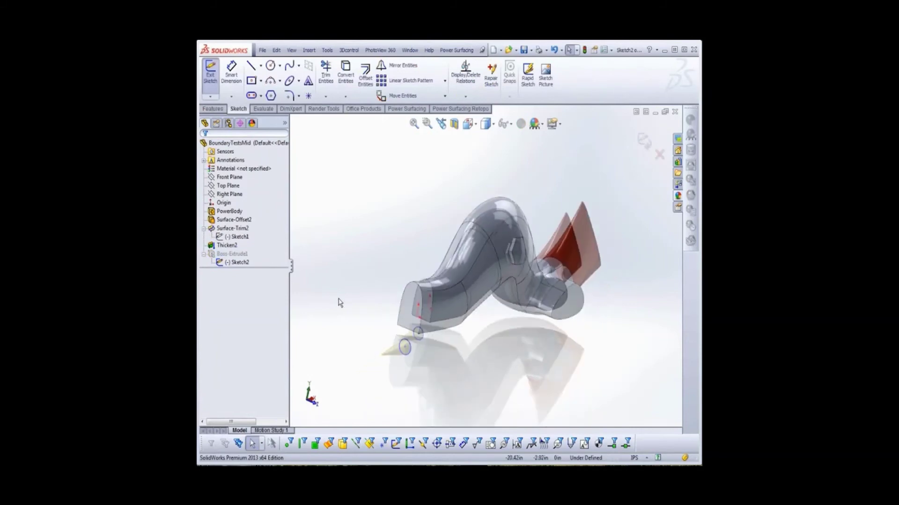
{"action": "scroll", "coordinate": [561, 305], "scroll_direction": "down", "scroll_amount": 2}
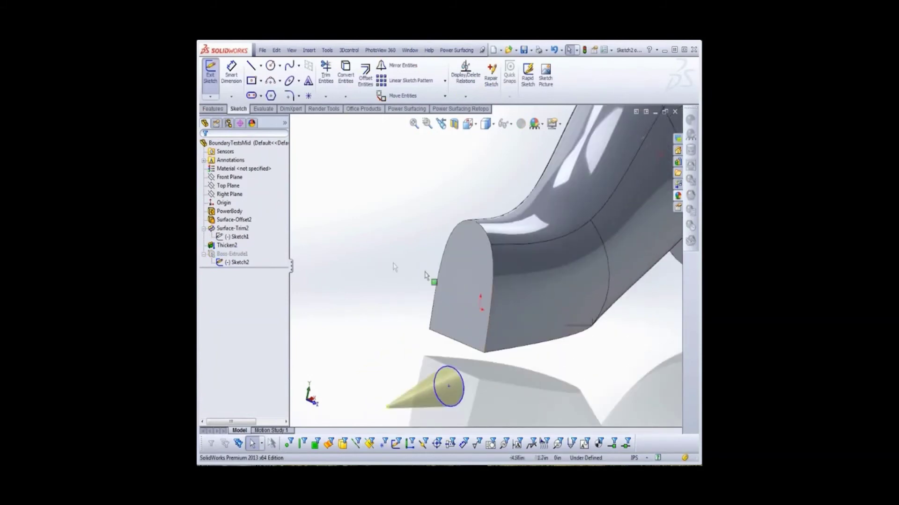
{"action": "left_click", "coordinate": [251, 66]}
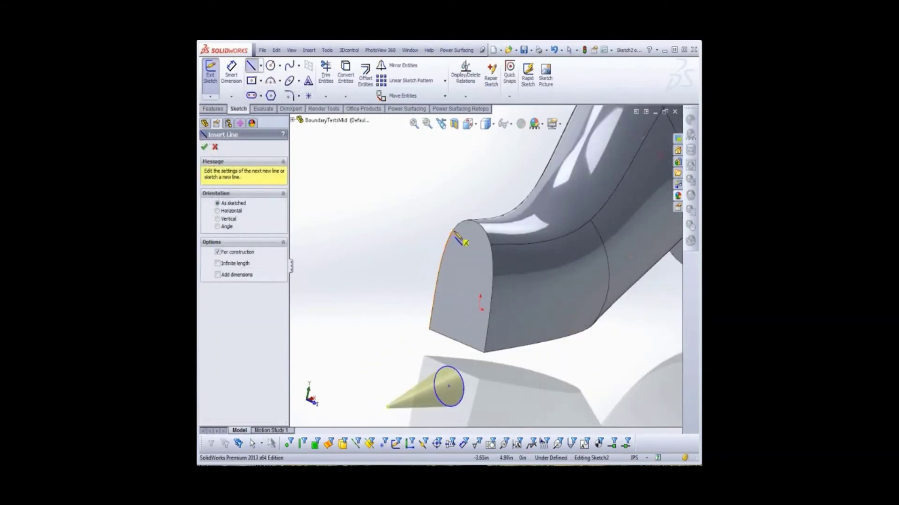
{"action": "left_click_drag", "start_coordinate": [453, 229], "coordinate": [459, 273]}
{"action": "left_click", "coordinate": [490, 245]}
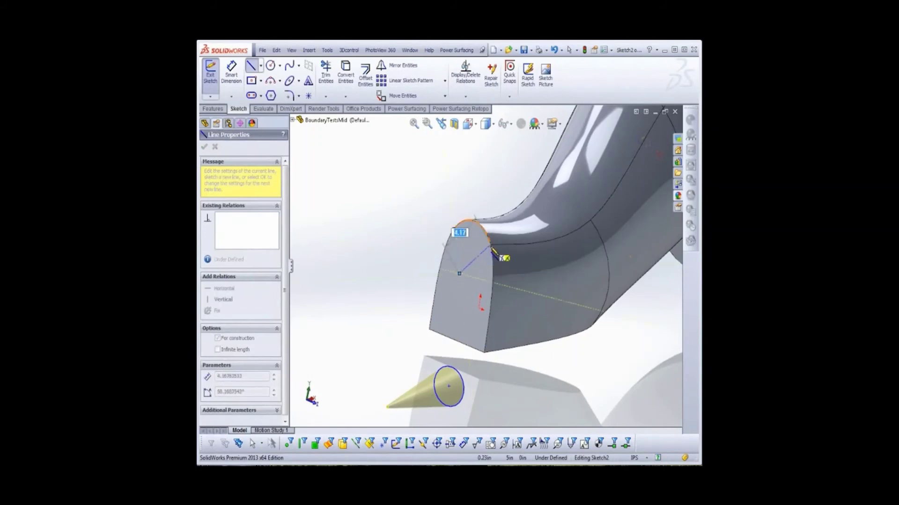
{"action": "left_click", "coordinate": [459, 274]}
{"action": "right_click", "coordinate": [461, 236]}
{"action": "left_click", "coordinate": [480, 255]}
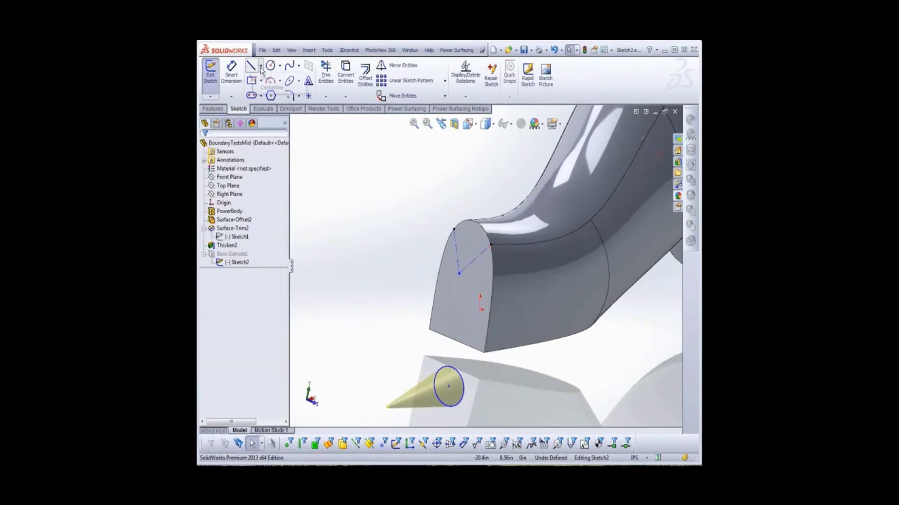
Step: Add construction lines joining the end face's two lower corners to the shared point of the existing construction lines
{"action": "left_click", "coordinate": [261, 80]}
{"action": "left_click", "coordinate": [251, 66]}
{"action": "left_click", "coordinate": [429, 328]}
{"action": "left_click", "coordinate": [459, 273]}
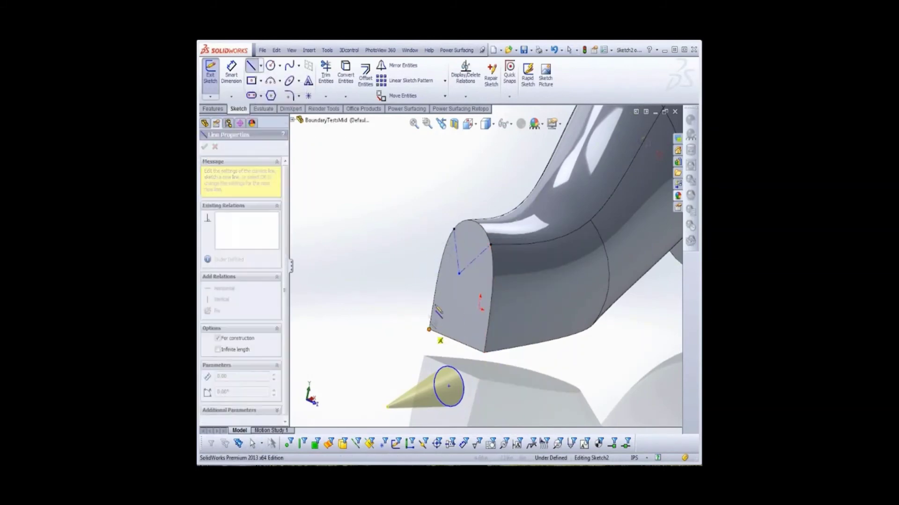
{"action": "left_click", "coordinate": [485, 354]}
{"action": "right_click", "coordinate": [486, 356]}
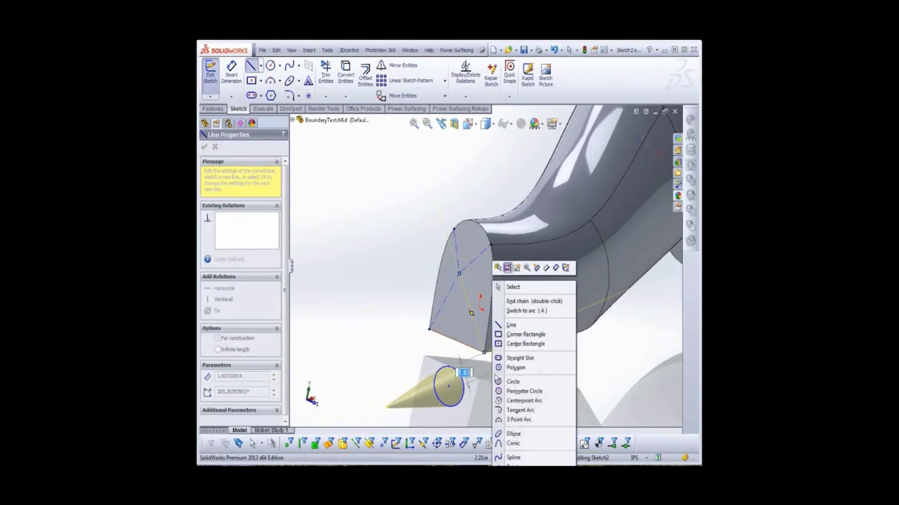
{"action": "left_click", "coordinate": [512, 287]}
Step: Make the four construction lines on the end face equal in length
{"action": "left_click", "coordinate": [458, 260]}
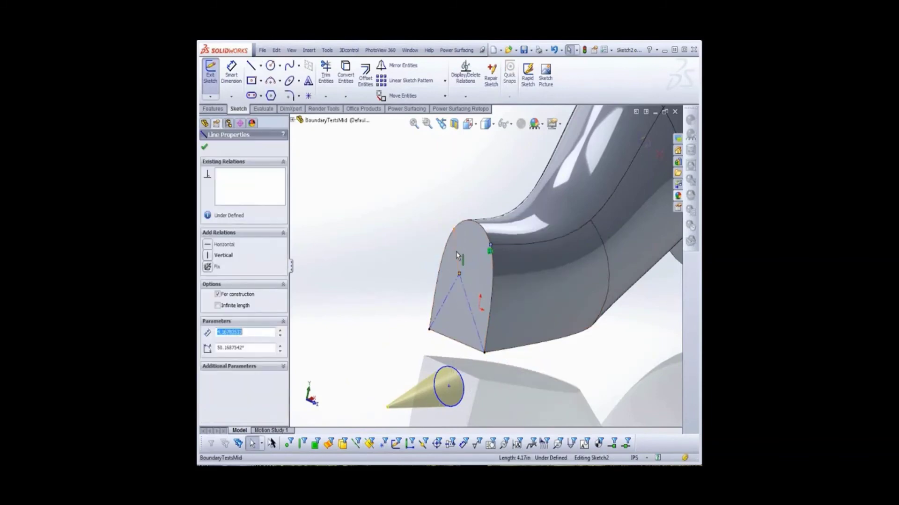
{"action": "left_click", "coordinate": [444, 300], "text": "ctrl"}
{"action": "left_click", "coordinate": [470, 308], "text": "ctrl"}
{"action": "left_click", "coordinate": [470, 306], "text": "ctrl"}
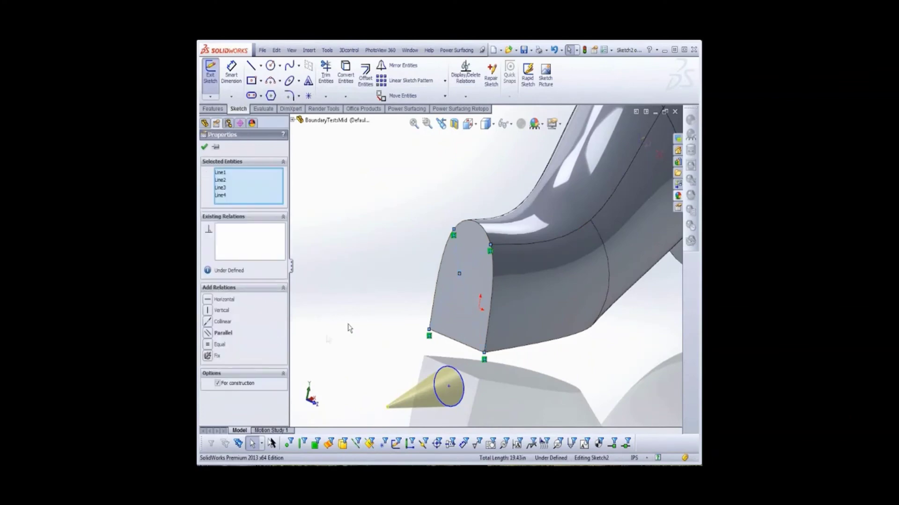
{"action": "left_click", "coordinate": [207, 345]}
Step: Merge the circle's centre with the meeting point of the construction lines and exit the sketch
{"action": "left_click", "coordinate": [448, 387]}
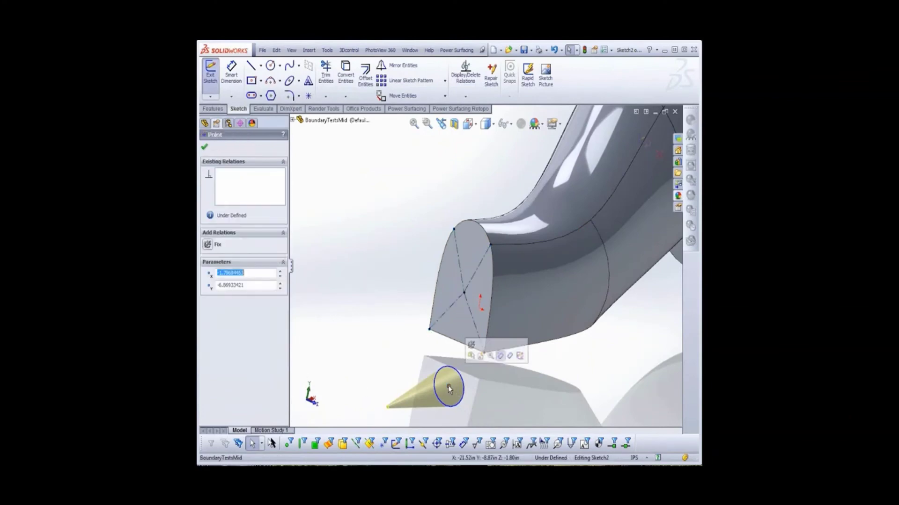
{"action": "left_click", "coordinate": [463, 293], "text": "ctrl"}
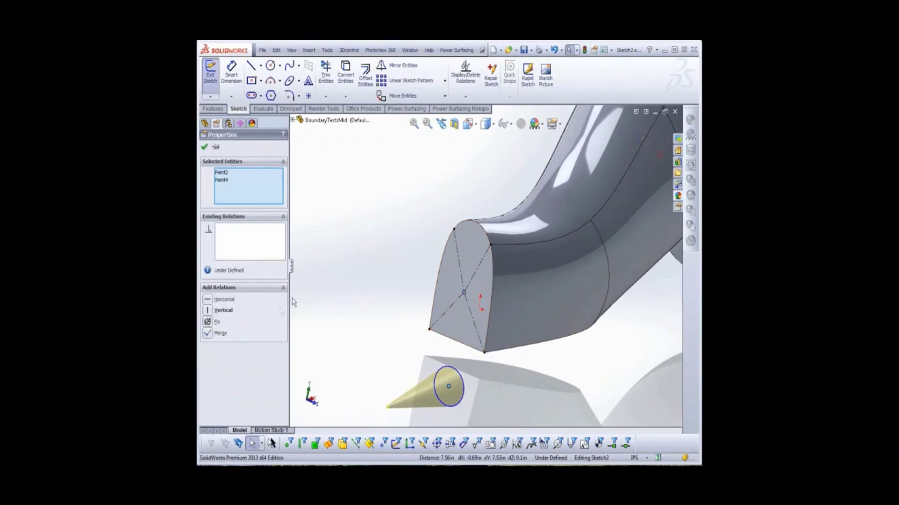
{"action": "left_click", "coordinate": [220, 333]}
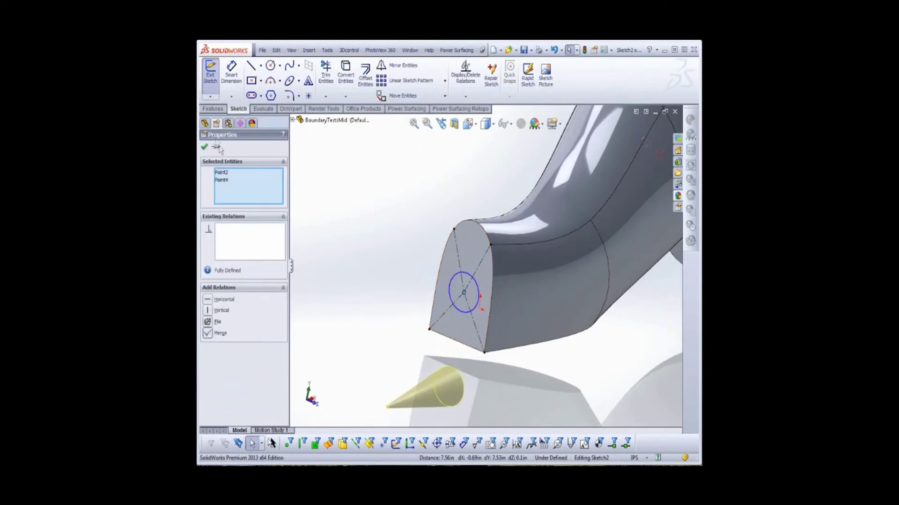
{"action": "left_click", "coordinate": [205, 147]}
{"action": "left_click", "coordinate": [210, 72]}
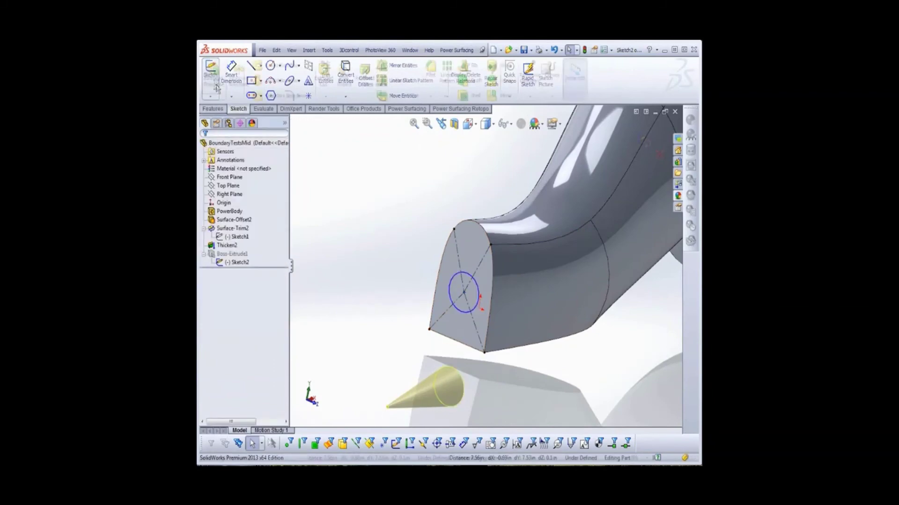
Step: Edit the PowerBody again, rotate the end face that carries the cone, and accept the edit
{"action": "left_click", "coordinate": [229, 211]}
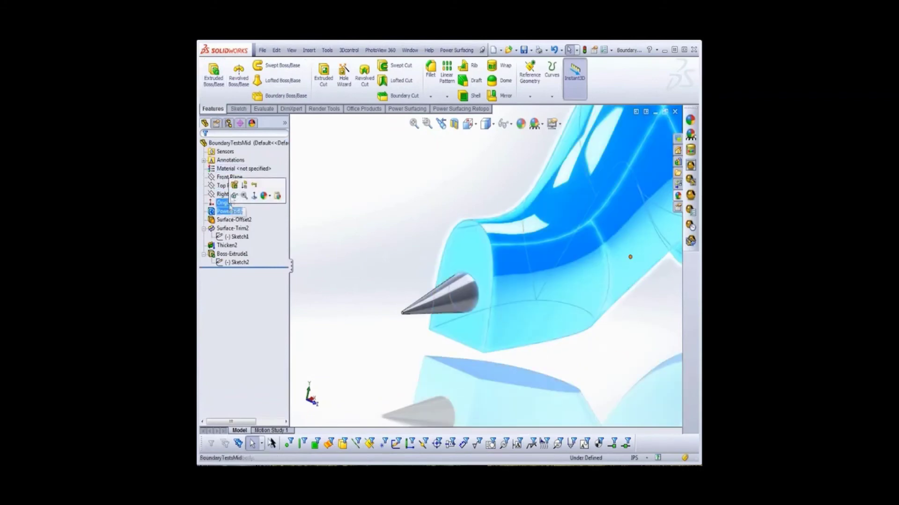
{"action": "left_click", "coordinate": [234, 193]}
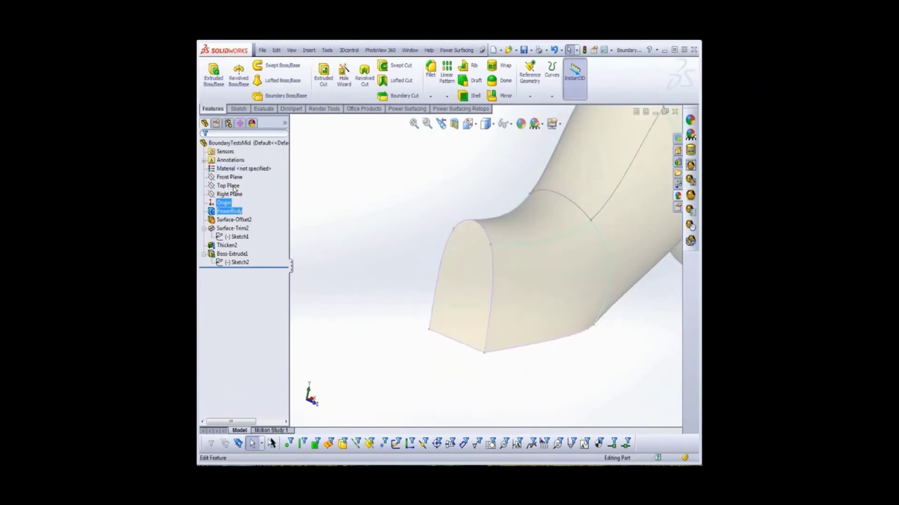
{"action": "left_click", "coordinate": [446, 302]}
{"action": "left_click_drag", "start_coordinate": [442, 250], "coordinate": [454, 228]}
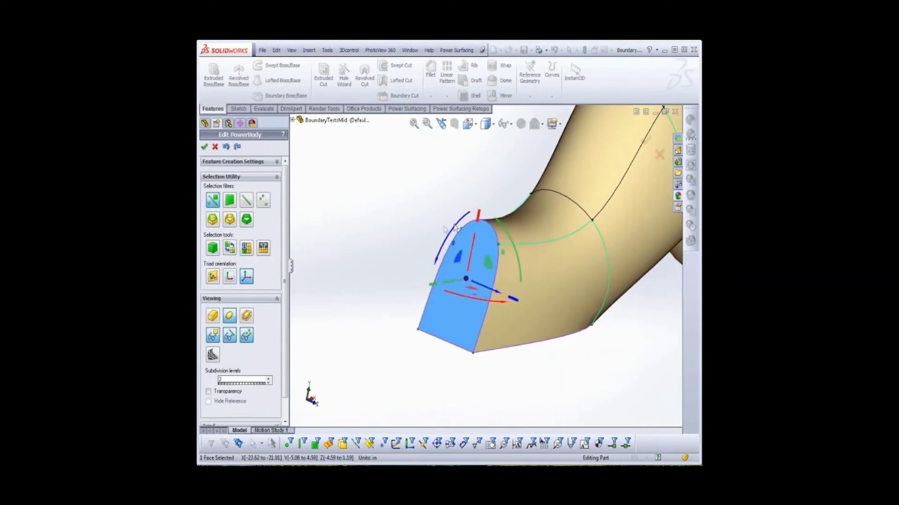
{"action": "left_click", "coordinate": [204, 148]}
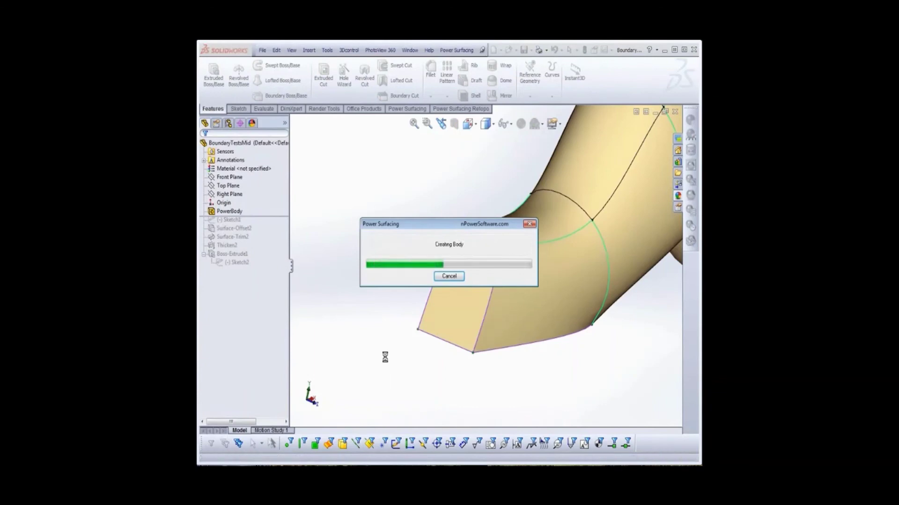
{"action": "key", "text": "f"}
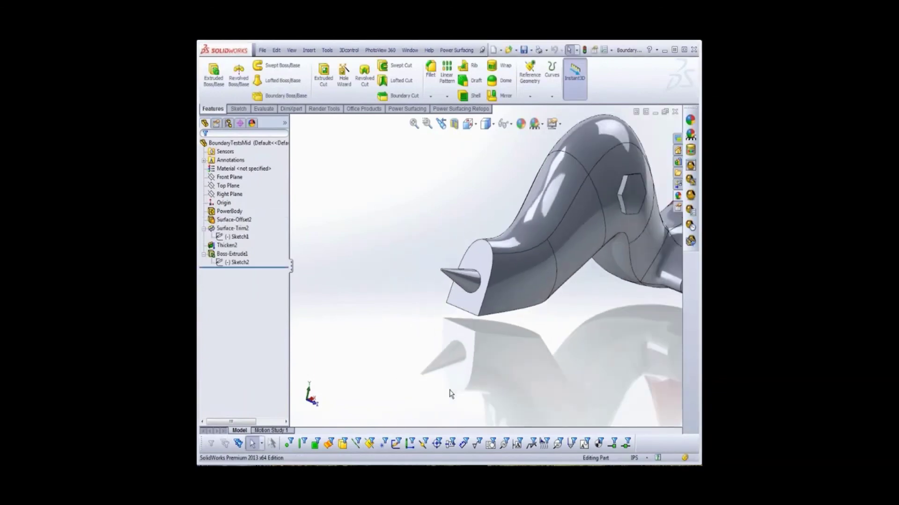
{"action": "middle_click_drag", "start_coordinate": [540, 382], "coordinate": [492, 382]}
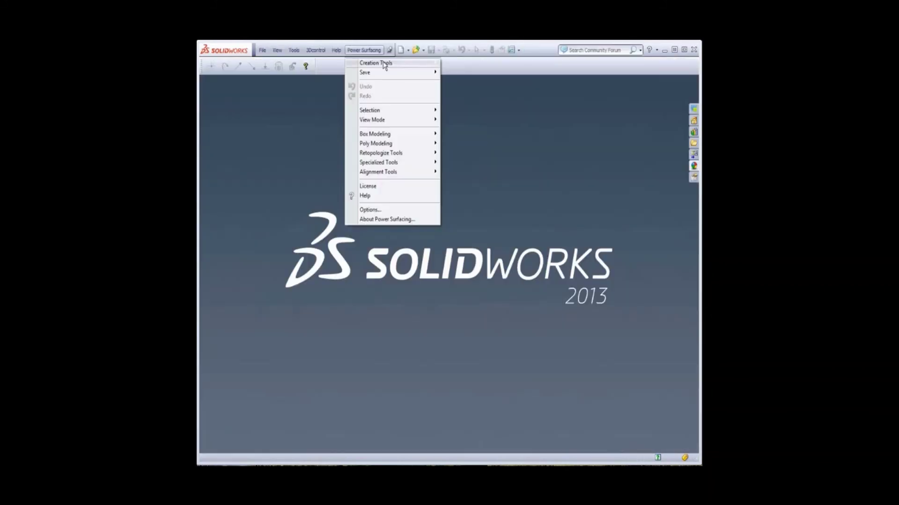
Step: Create a 10 in by 10 in planar PowerBody surface on the Top Plane with 10 length and 10 width segments in a new part
{"action": "mouse_move", "coordinate": [433, 63]}
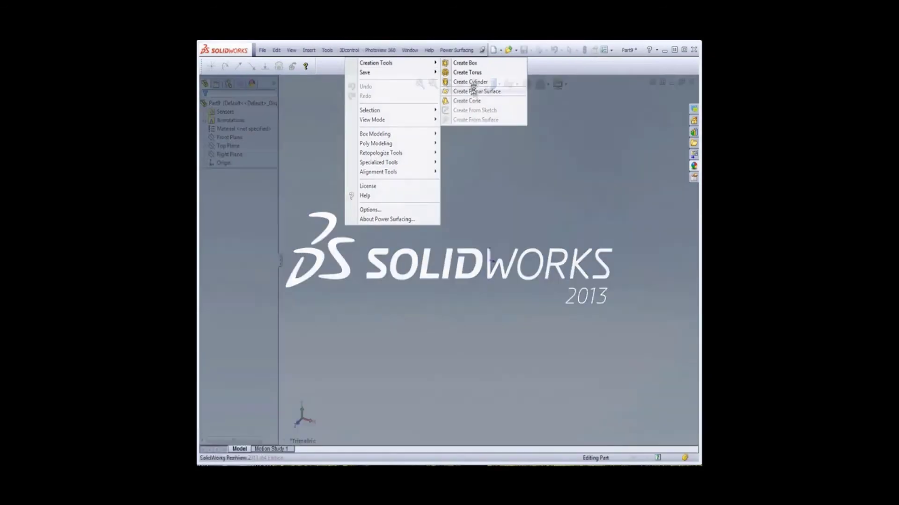
{"action": "left_click", "coordinate": [475, 92]}
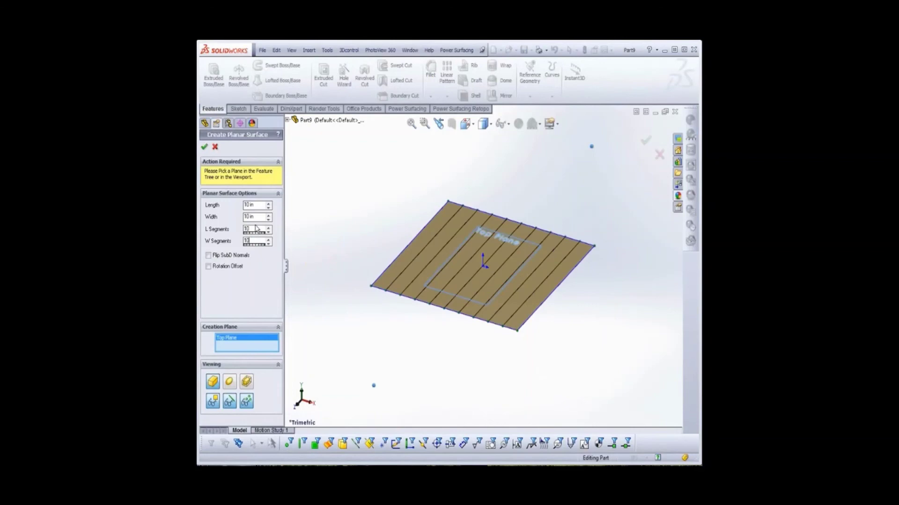
{"action": "left_click", "coordinate": [204, 148]}
{"action": "left_click", "coordinate": [204, 147]}
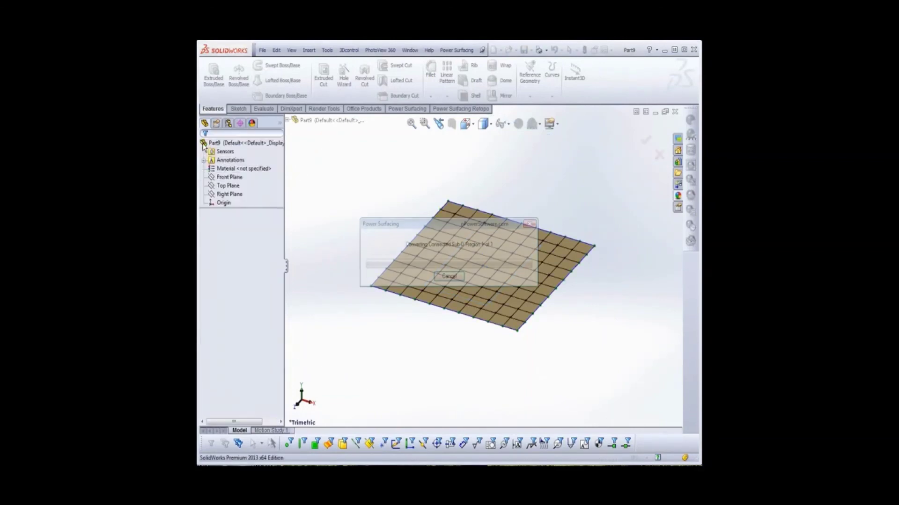
{"action": "mouse_move", "coordinate": [401, 334]}
{"action": "middle_mouse_down"}
{"action": "mouse_move", "coordinate": [400, 397]}
{"action": "mouse_move", "coordinate": [404, 347]}
{"action": "middle_mouse_up"}
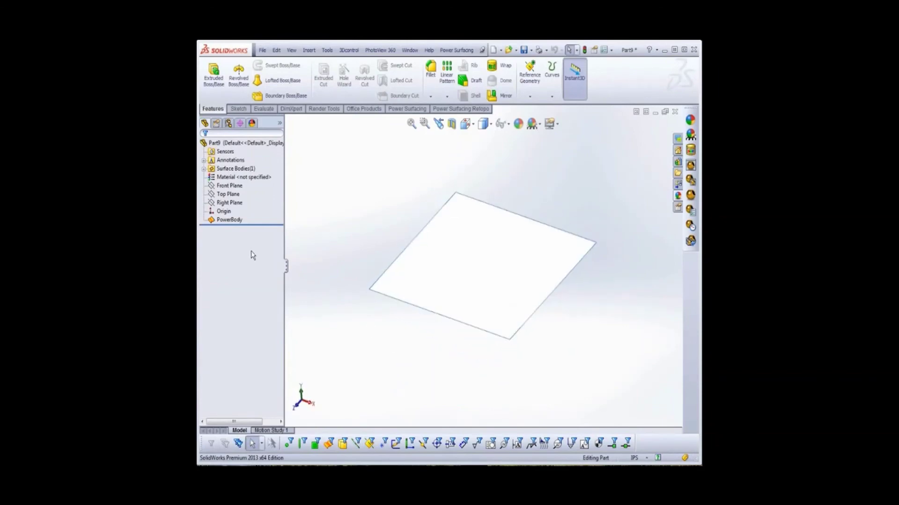
Step: Edit the PowerBody, extrude two separate faces and an L-shaped group of three near the middle by 1 in, switch to smooth display, and accept
{"action": "left_click", "coordinate": [222, 220]}
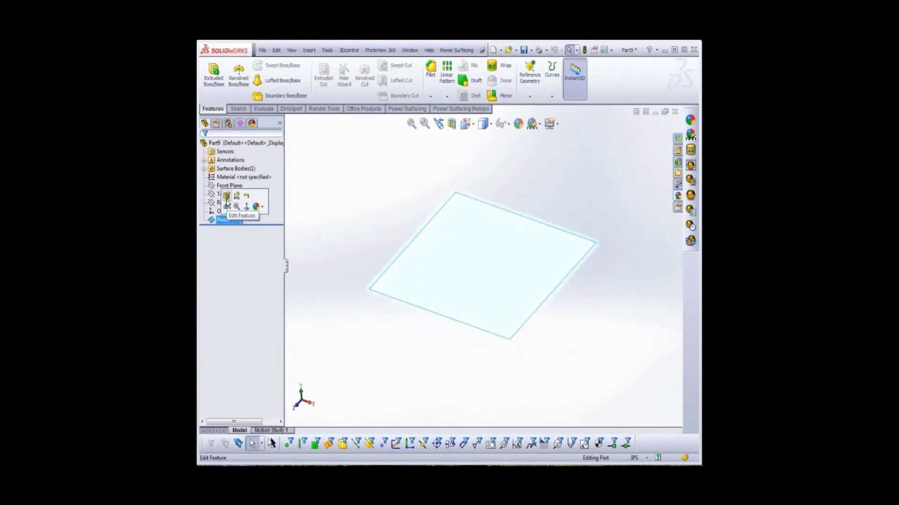
{"action": "left_click", "coordinate": [225, 205]}
{"action": "middle_click_drag", "start_coordinate": [341, 344], "coordinate": [357, 373]}
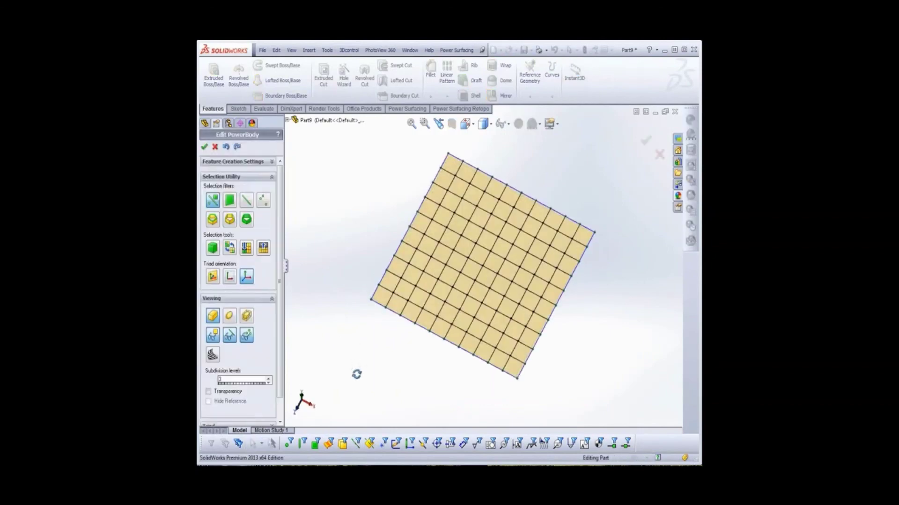
{"action": "left_click", "coordinate": [472, 232]}
{"action": "left_click", "coordinate": [499, 253], "text": "ctrl"}
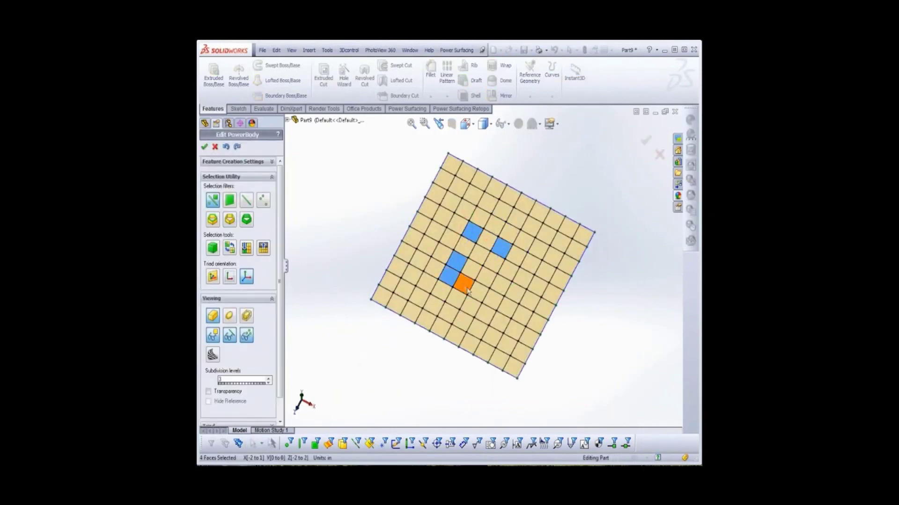
{"action": "left_click", "coordinate": [463, 282], "text": "ctrl"}
{"action": "left_click", "coordinate": [473, 296], "text": "ctrl"}
{"action": "left_click", "coordinate": [471, 315]}
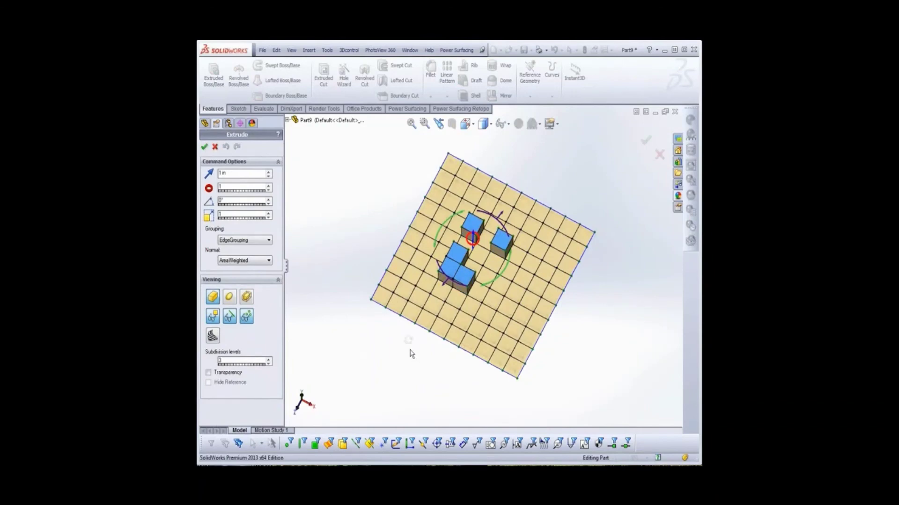
{"action": "left_click", "coordinate": [230, 297]}
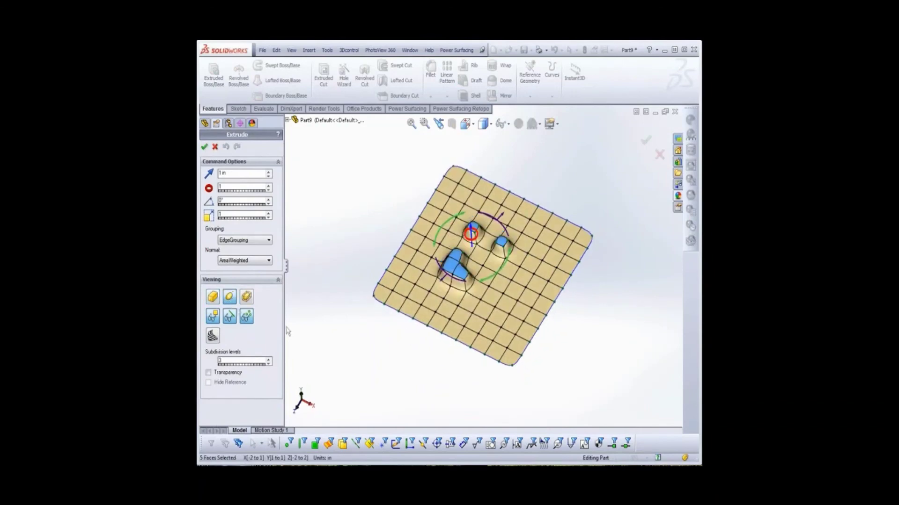
{"action": "left_click", "coordinate": [204, 147]}
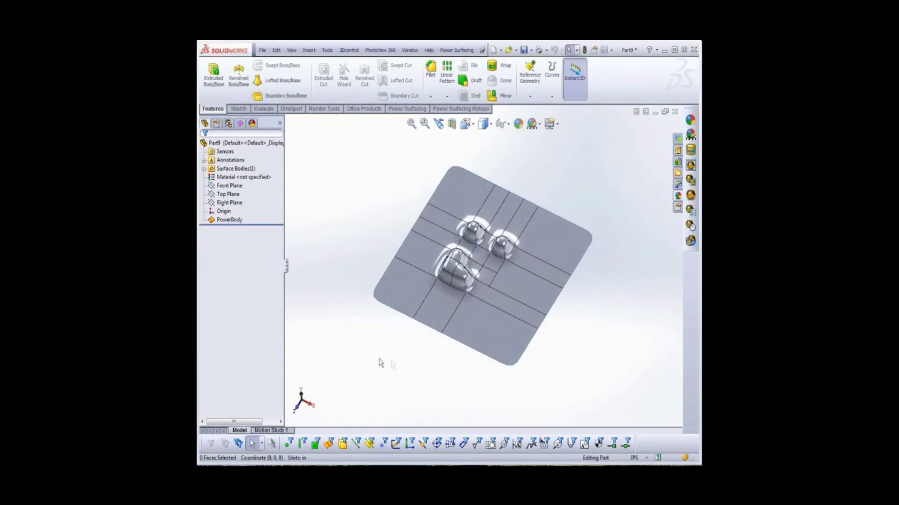
Step: Edit the PowerBody, apply a Boundary around the rectangular block of faces enclosing the extruded bumps, and accept the edit
{"action": "middle_click_drag", "start_coordinate": [379, 363], "coordinate": [489, 397]}
{"action": "key", "text": "alt"}
{"action": "left_click", "coordinate": [228, 220]}
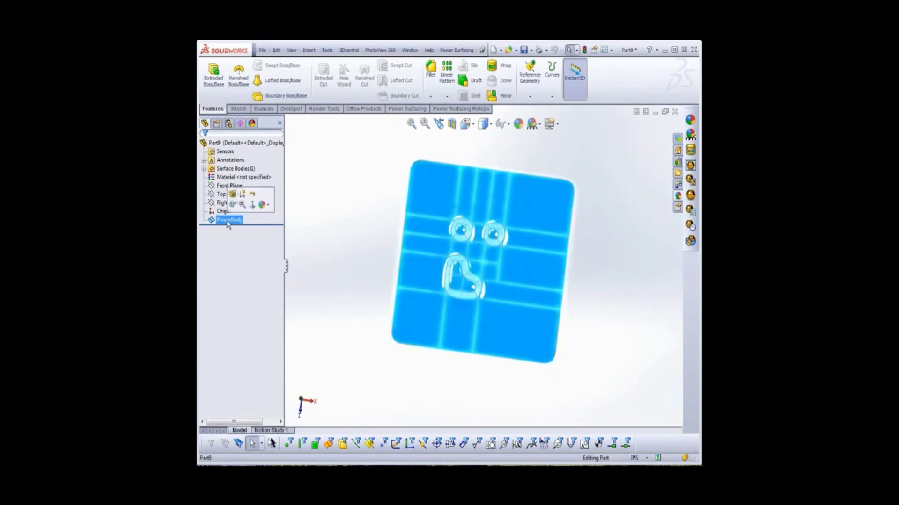
{"action": "left_click", "coordinate": [232, 195]}
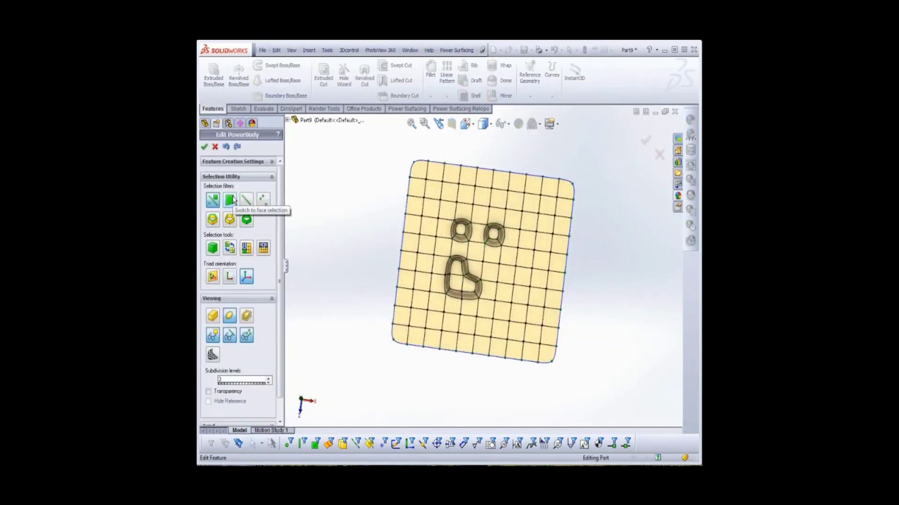
{"action": "left_click_drag", "start_coordinate": [512, 223], "coordinate": [439, 313]}
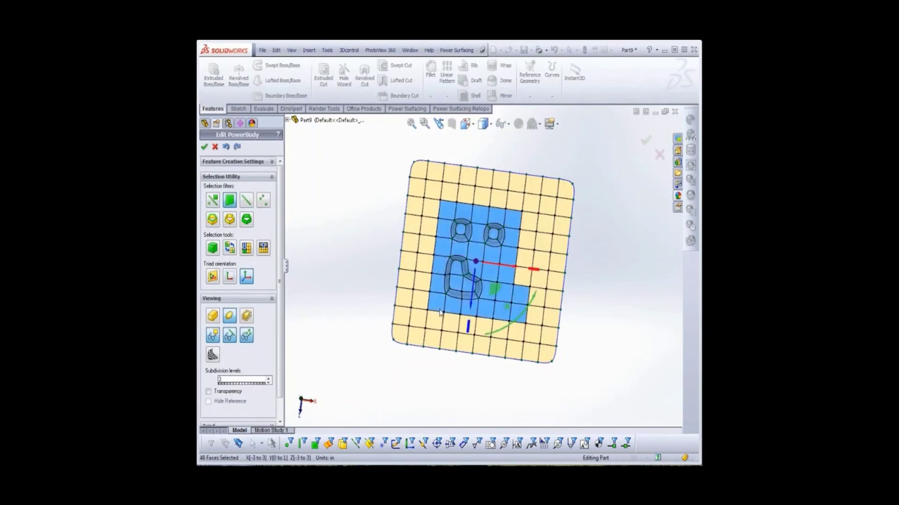
{"action": "left_click", "coordinate": [521, 295], "text": "ctrl"}
{"action": "left_click", "coordinate": [518, 312], "text": "ctrl"}
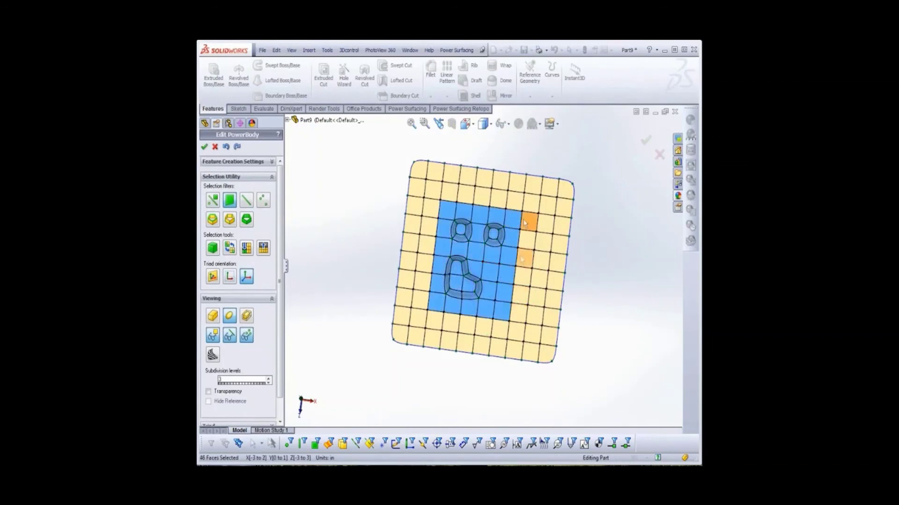
{"action": "left_click", "coordinate": [464, 50]}
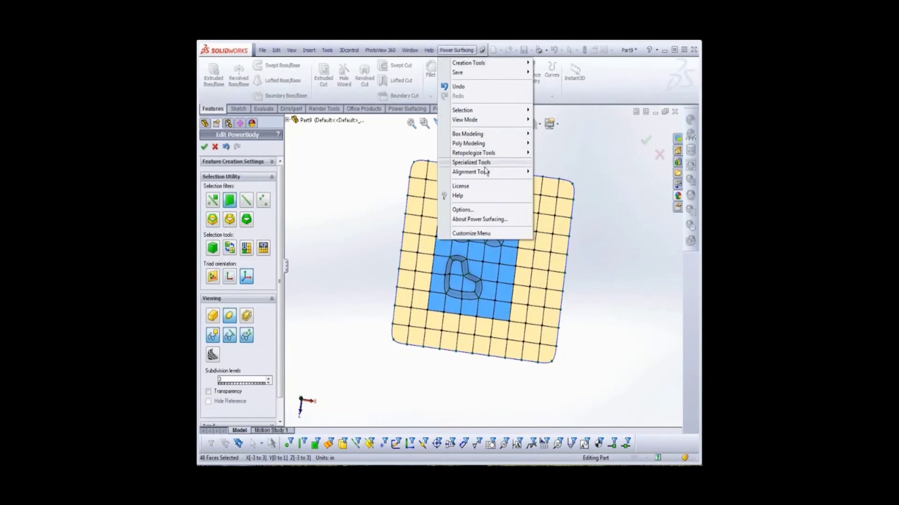
{"action": "mouse_move", "coordinate": [491, 164]}
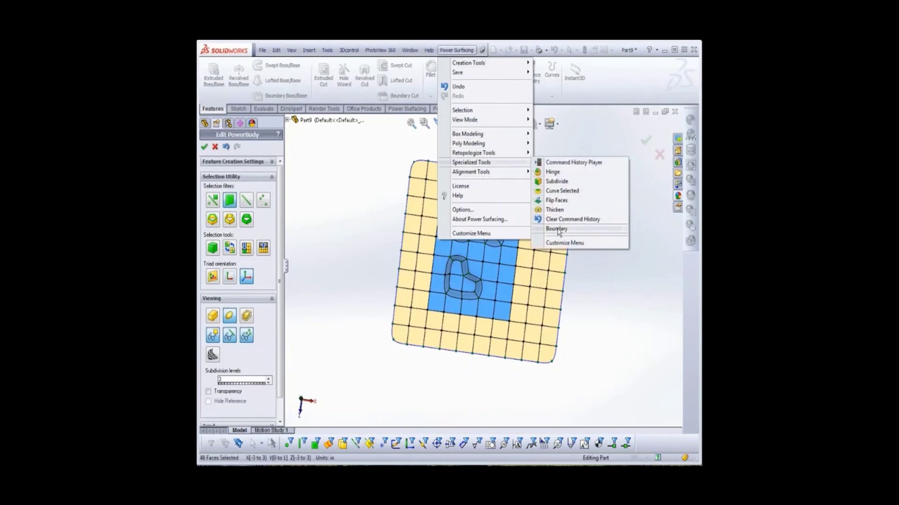
{"action": "mouse_move", "coordinate": [558, 230]}
{"action": "left_click", "coordinate": [500, 229]}
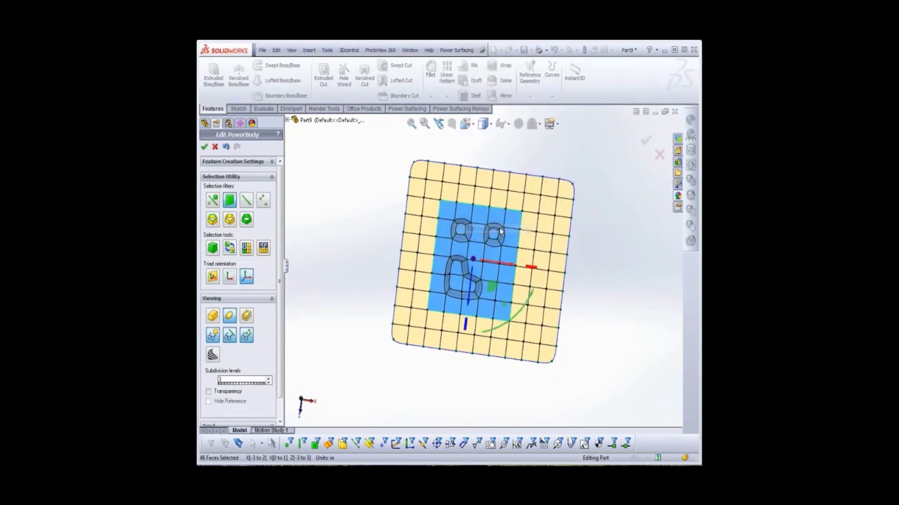
{"action": "left_click", "coordinate": [329, 205]}
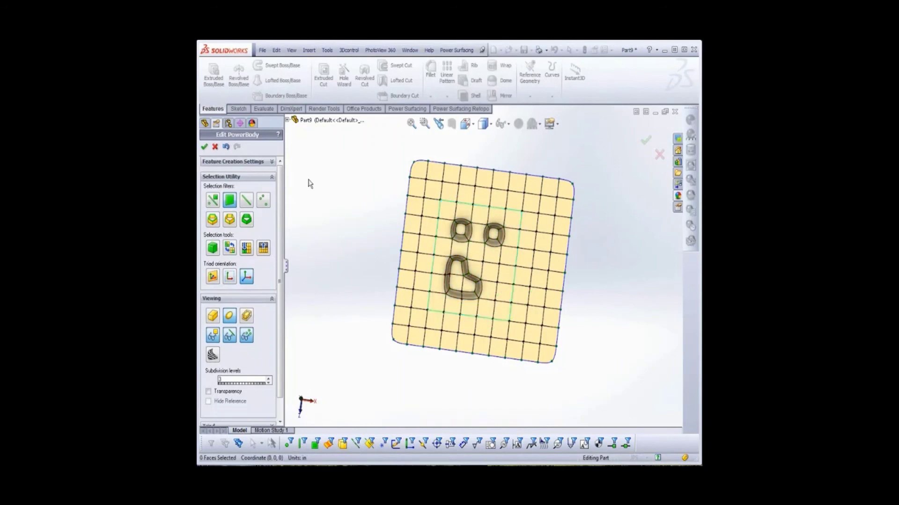
{"action": "left_click", "coordinate": [205, 147]}
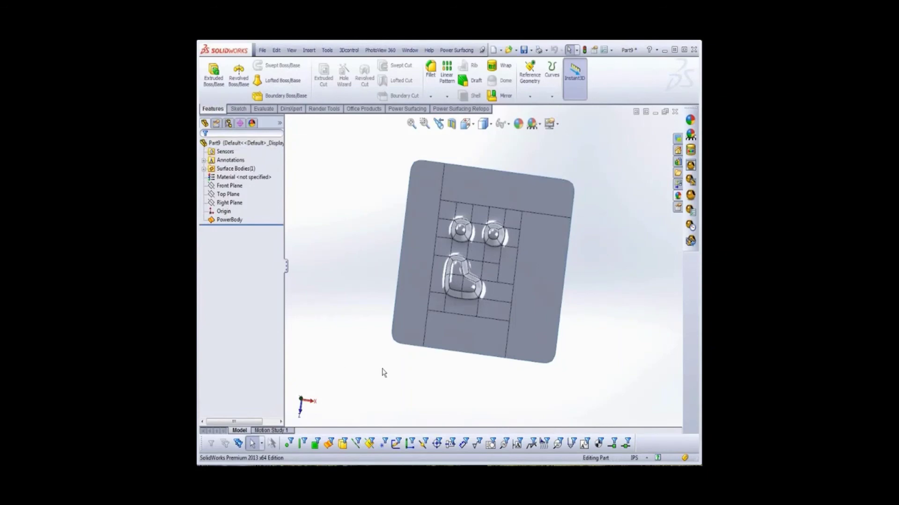
Step: Edit the PowerBody, make the four outer corner vertices of the sheet sharp, and accept the edit
{"action": "mouse_move", "coordinate": [451, 393]}
{"action": "middle_mouse_down"}
{"action": "mouse_move", "coordinate": [481, 391]}
{"action": "mouse_move", "coordinate": [435, 398]}
{"action": "middle_mouse_up"}
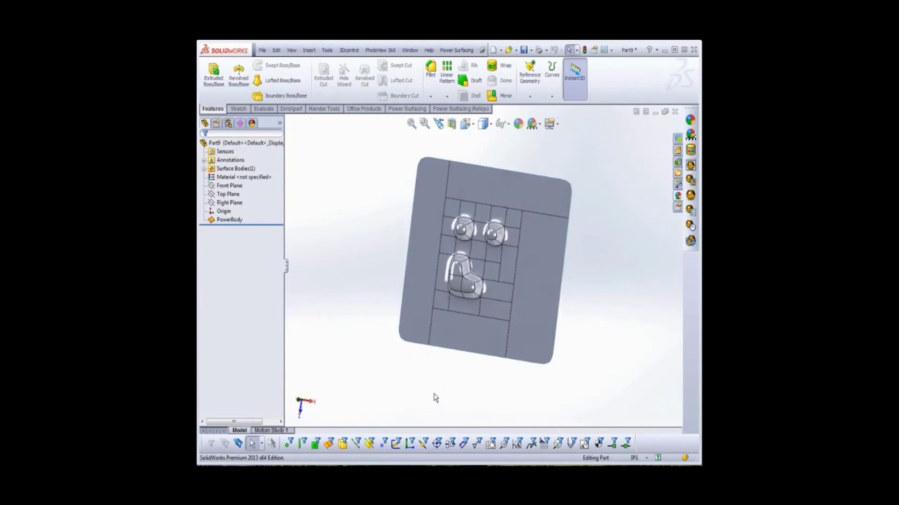
{"action": "left_click", "coordinate": [229, 221]}
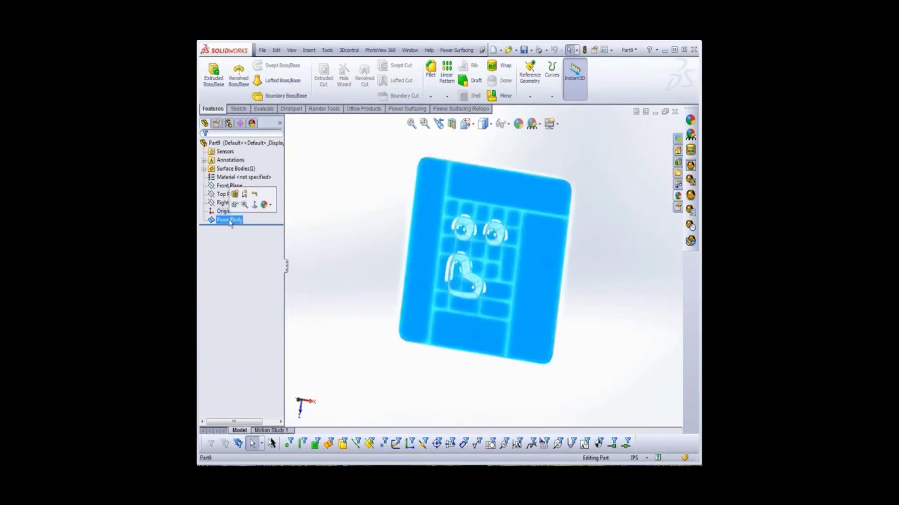
{"action": "left_click", "coordinate": [234, 198]}
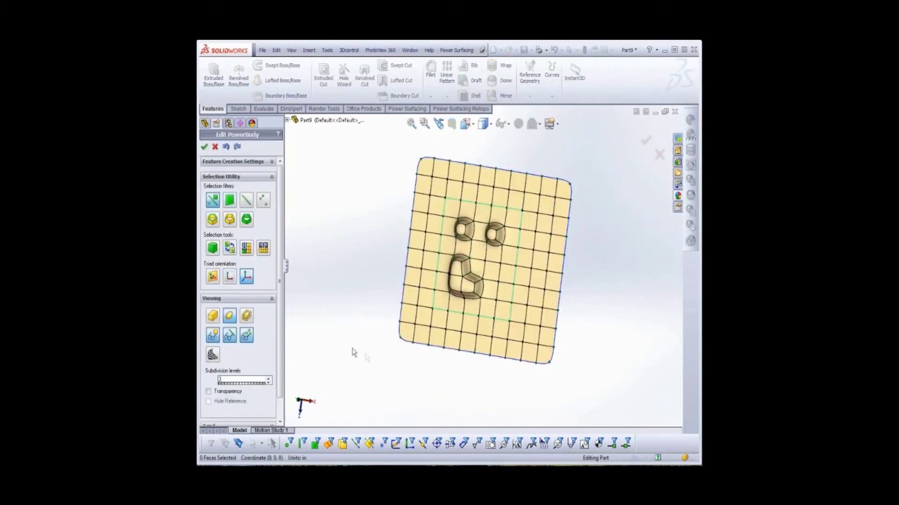
{"action": "left_click", "coordinate": [396, 342]}
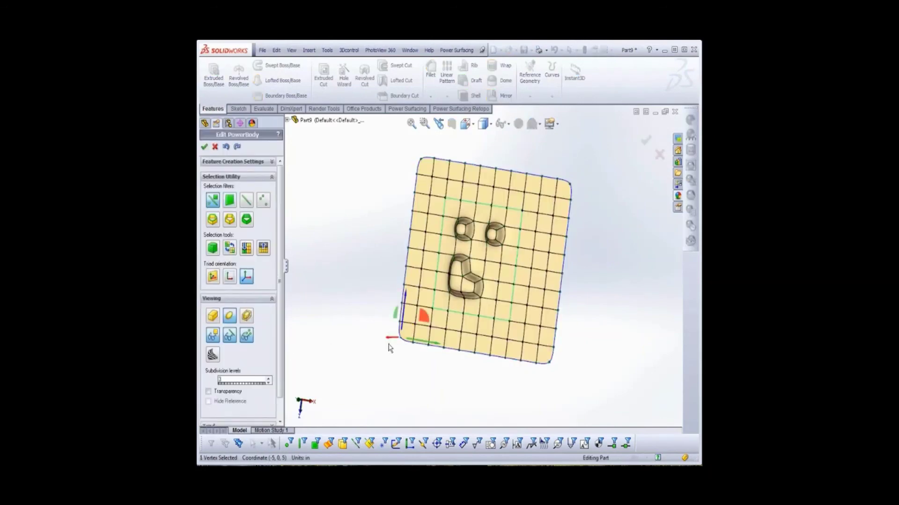
{"action": "left_click", "coordinate": [572, 203]}
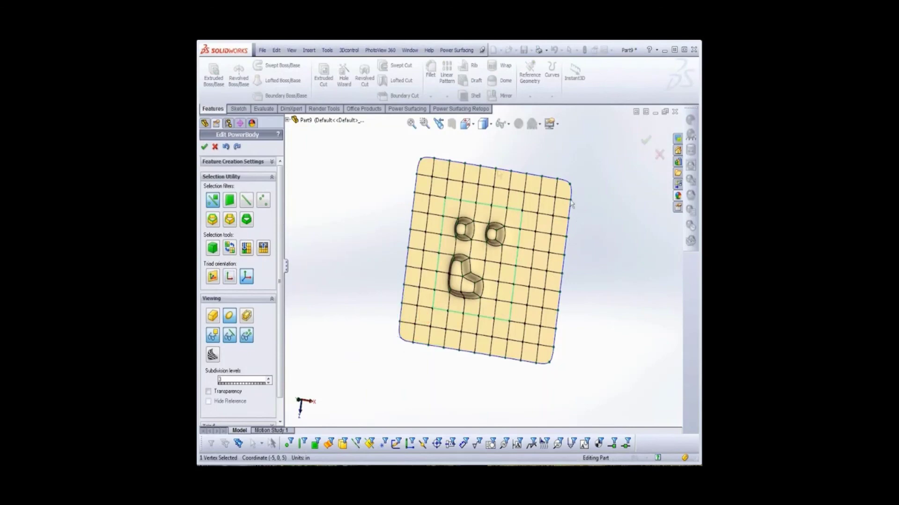
{"action": "left_click", "coordinate": [421, 163], "text": "ctrl"}
{"action": "left_click", "coordinate": [570, 187], "text": "ctrl"}
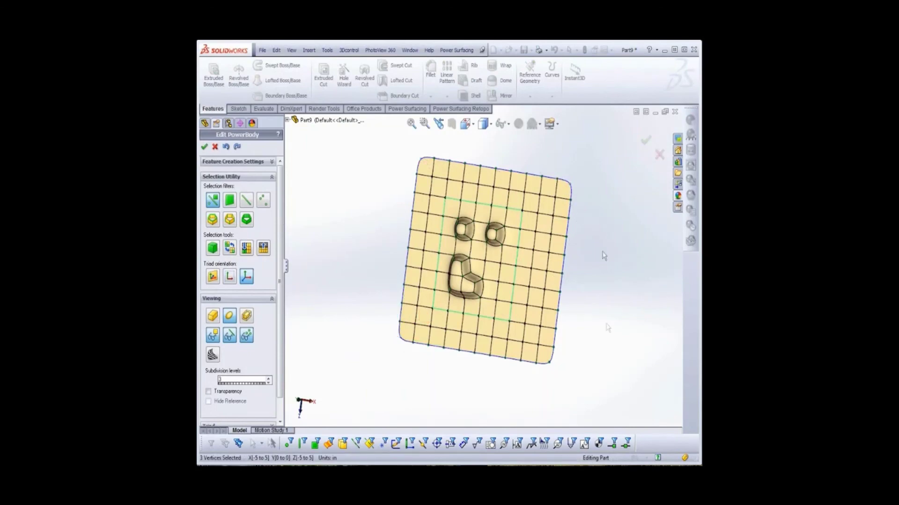
{"action": "left_click", "coordinate": [550, 364], "text": "ctrl"}
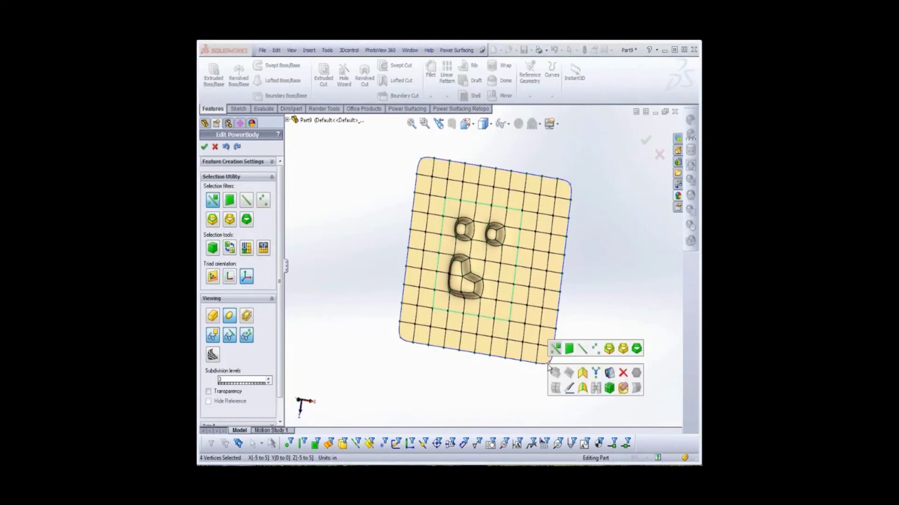
{"action": "left_click", "coordinate": [204, 147]}
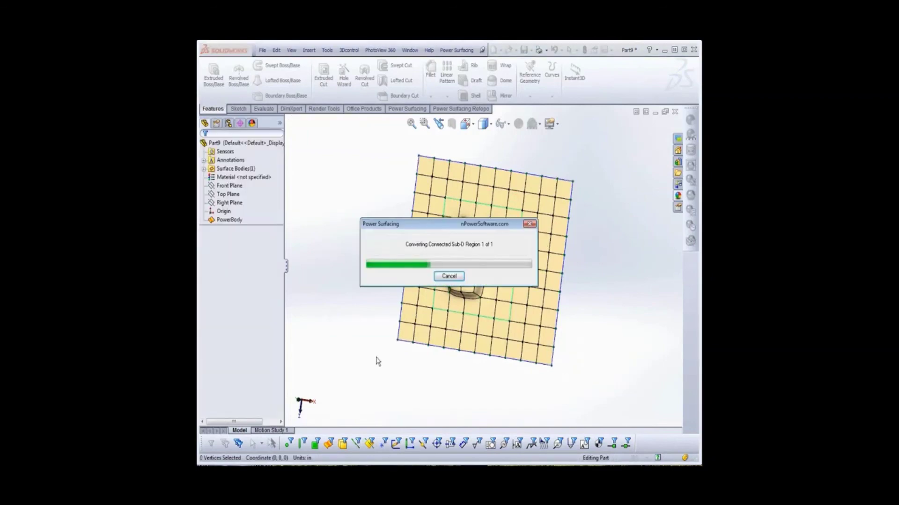
{"action": "middle_click_drag", "start_coordinate": [419, 359], "coordinate": [415, 379]}
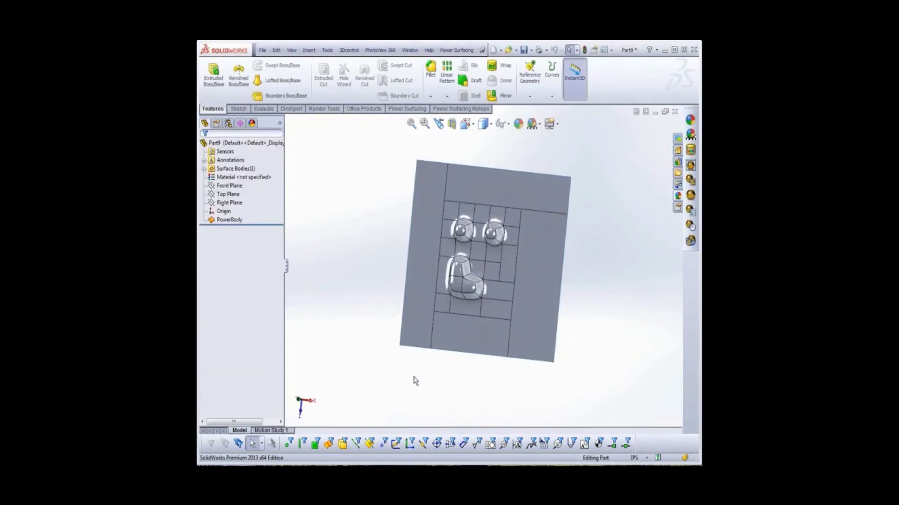